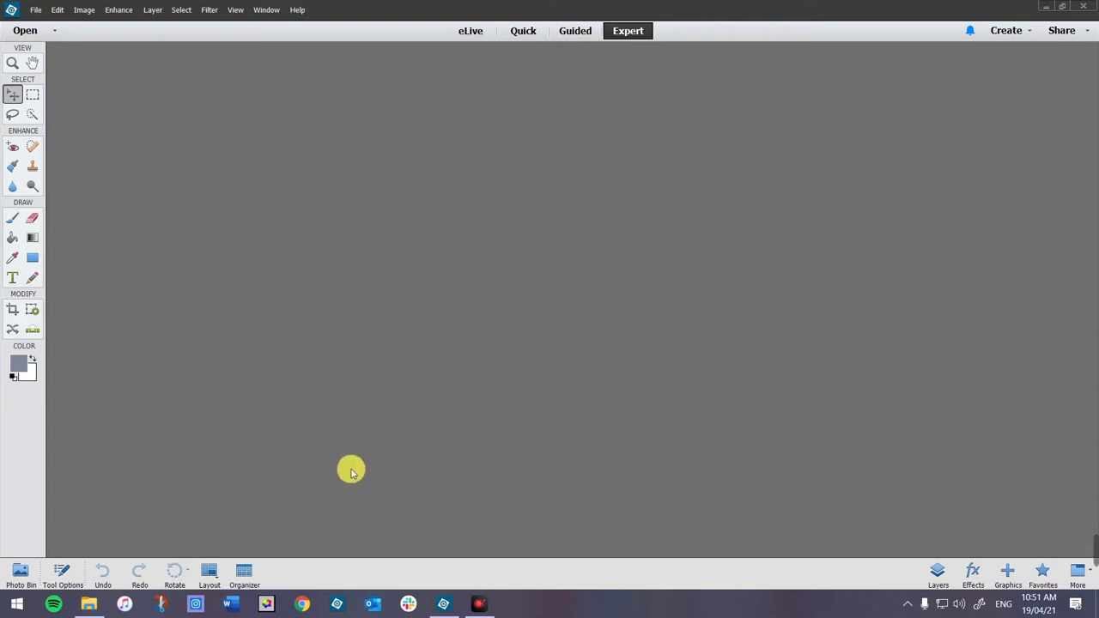
click(266, 10)
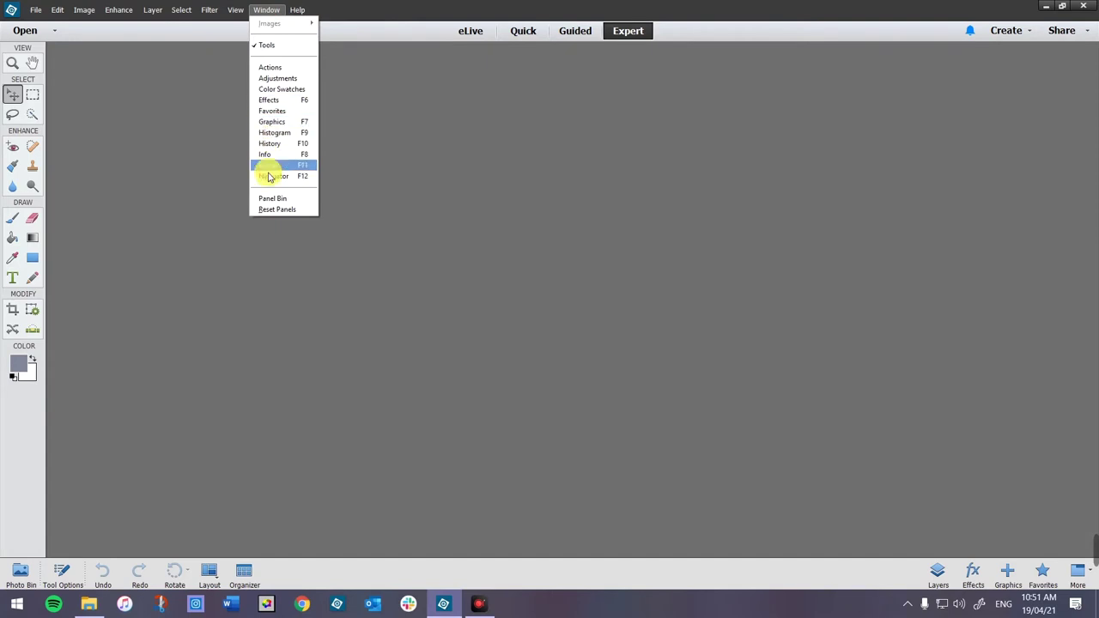
click(265, 8)
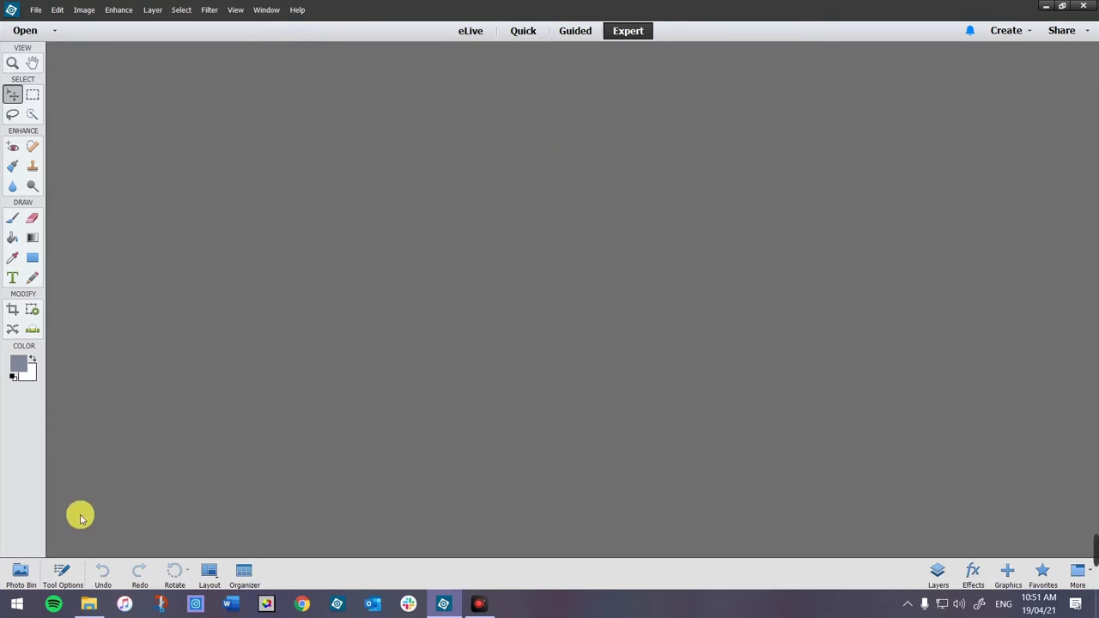
Switch to File Explorer and look through the Working Artist Slide Show and Slides folders.
click(89, 605)
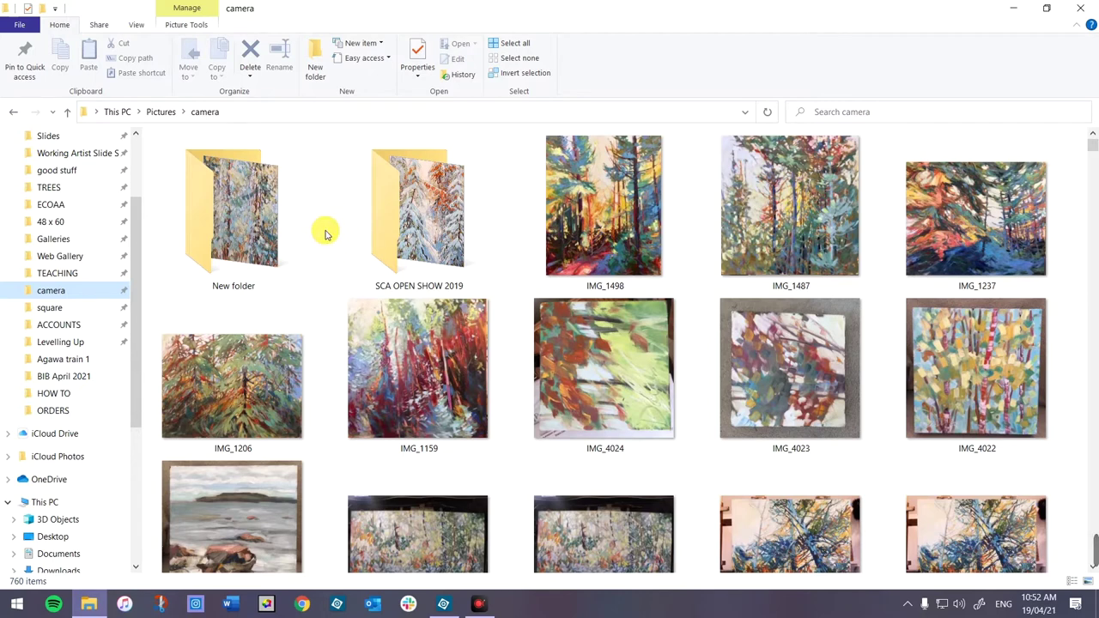
scroll(135, 208, up, 1)
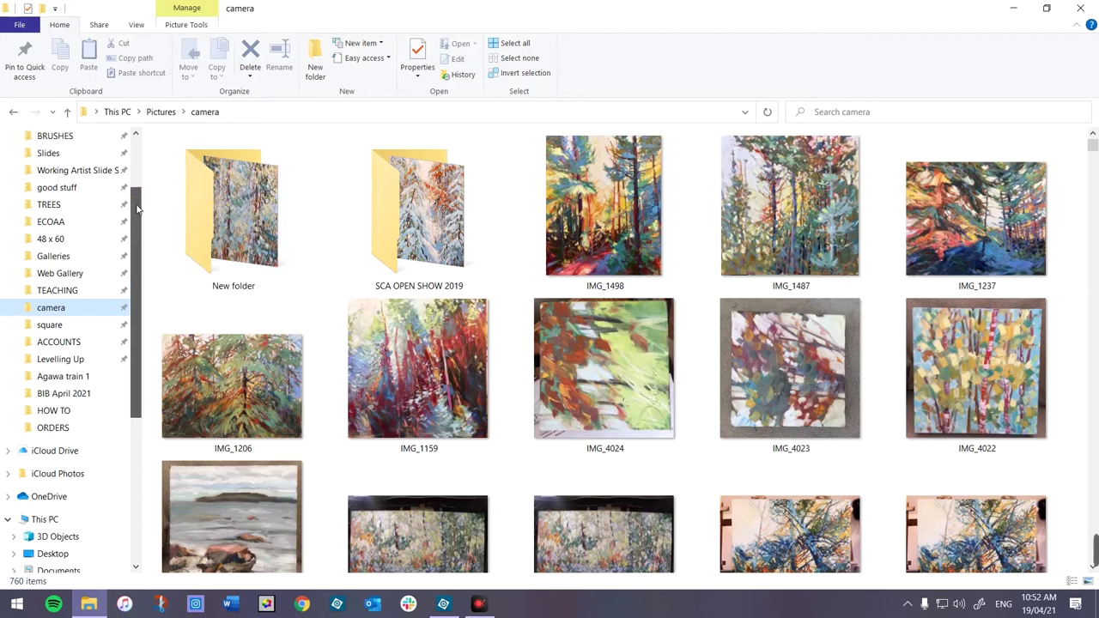
scroll(137, 201, up, 1)
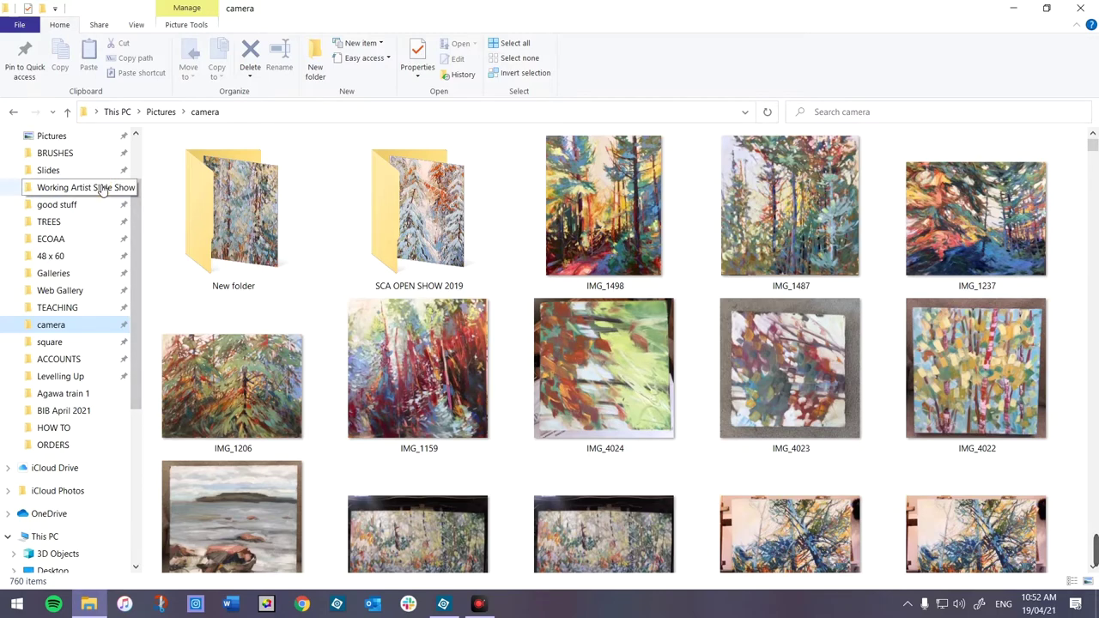
click(101, 188)
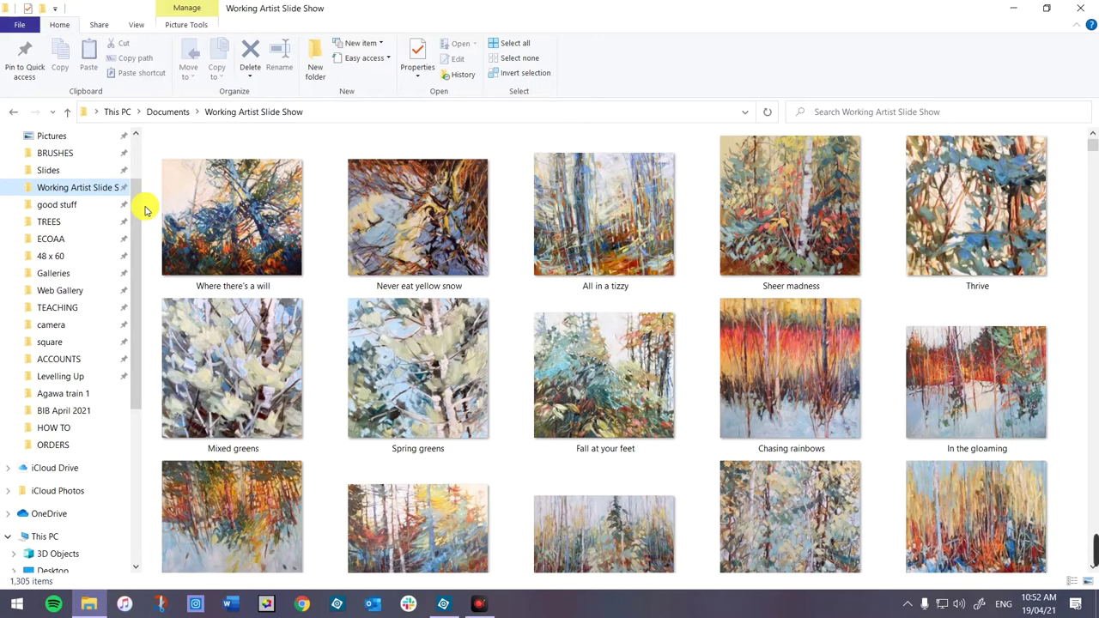
scroll(99, 226, up, 1)
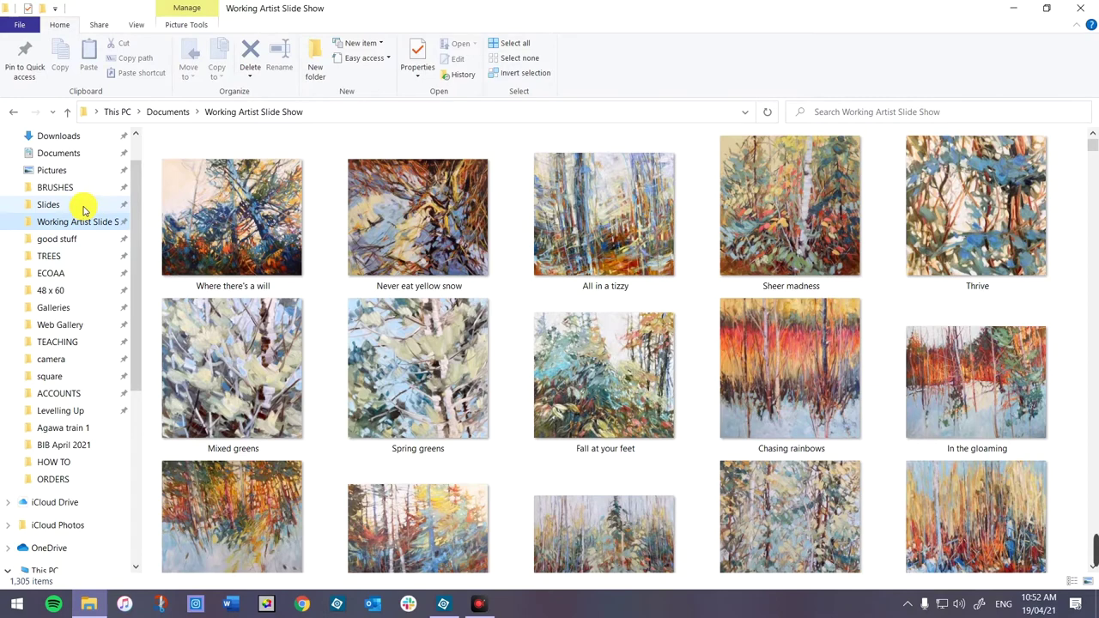
click(83, 207)
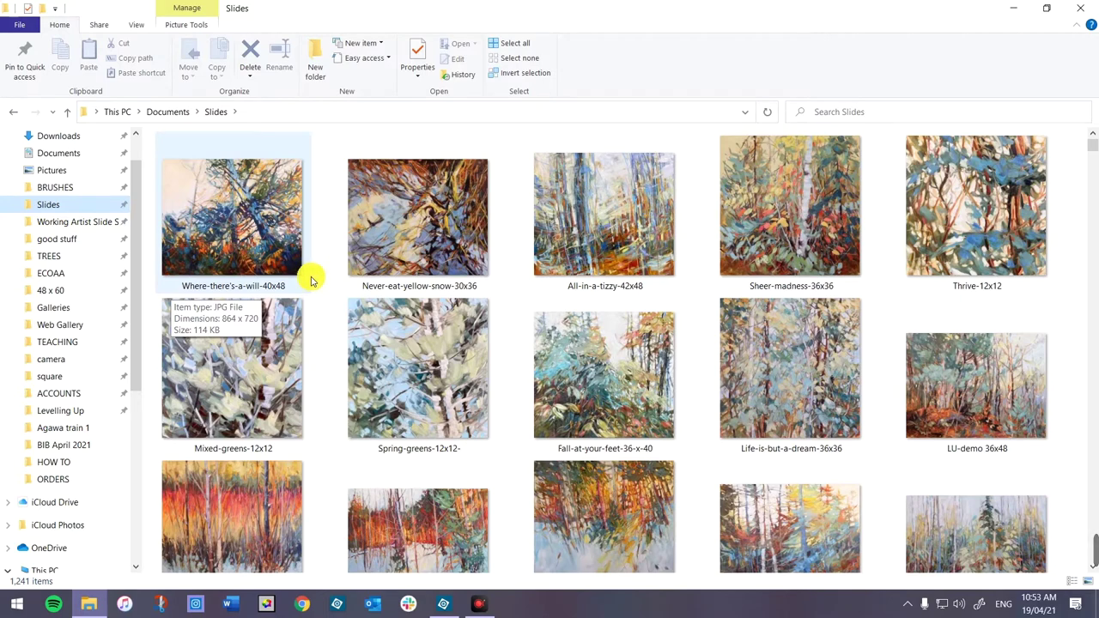
Open the painting photo DSCF1223 from the camera folder in Photoshop Elements 13 Editor.
click(81, 367)
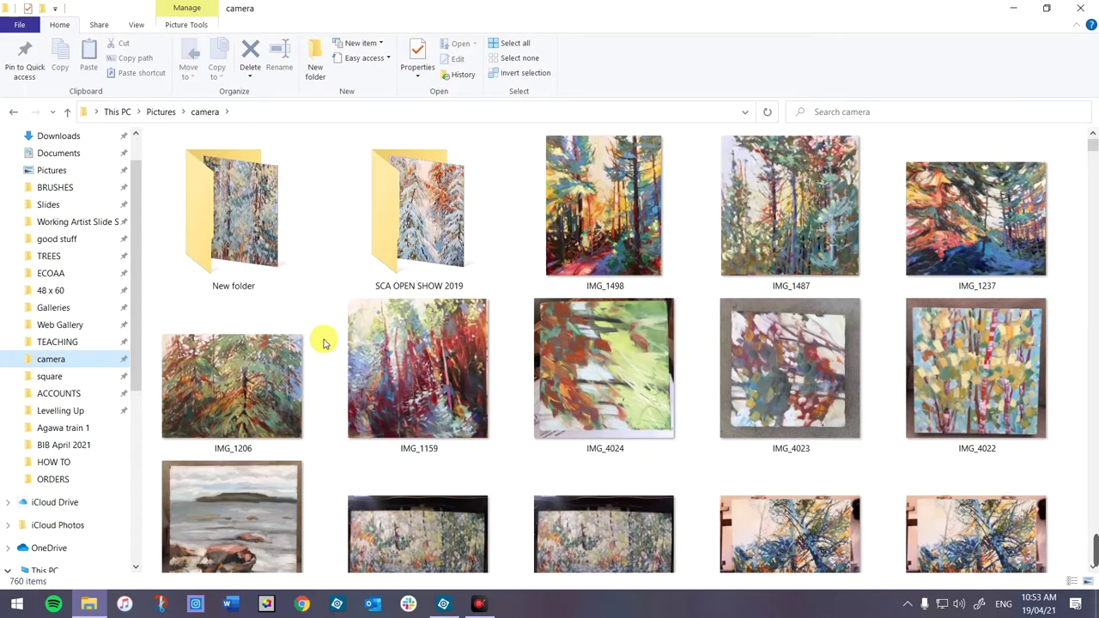
scroll(326, 343, down, 3)
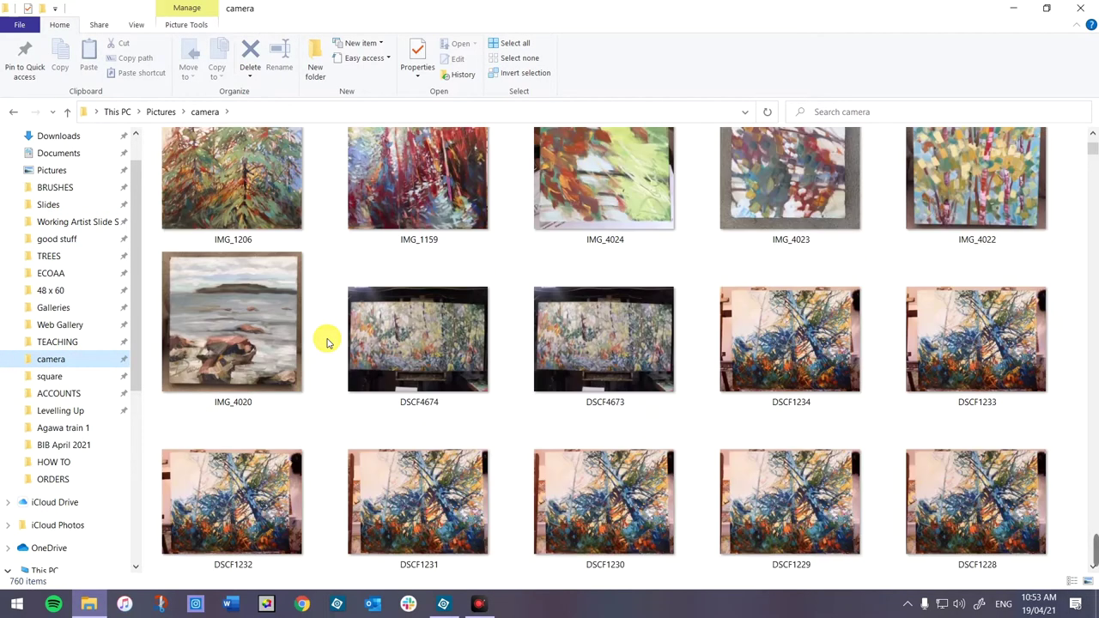
scroll(326, 343, down, 4)
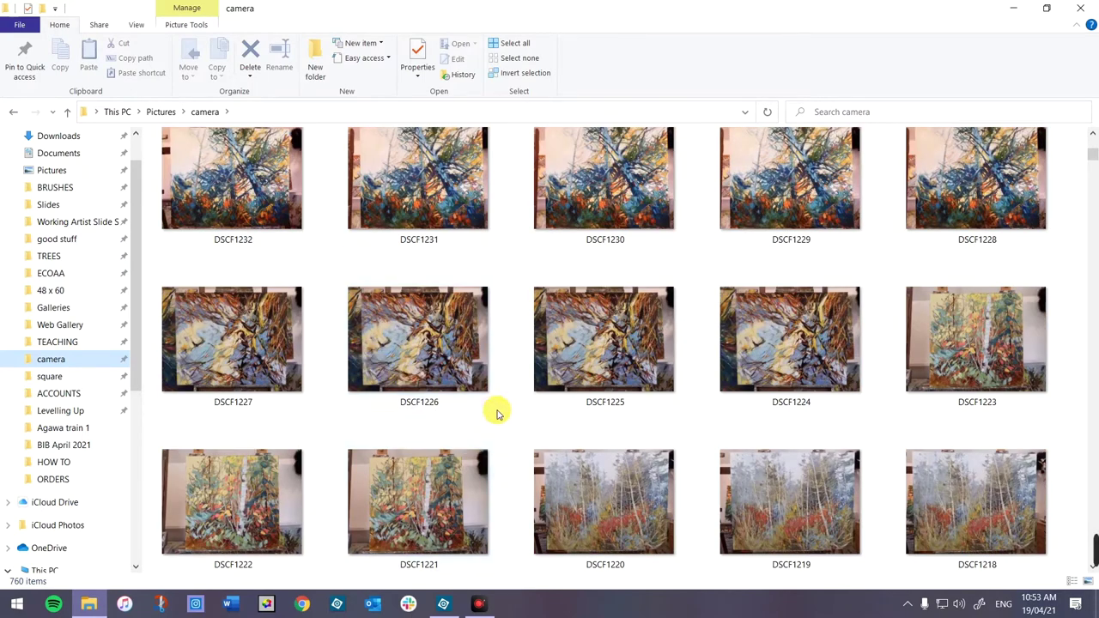
click(431, 491)
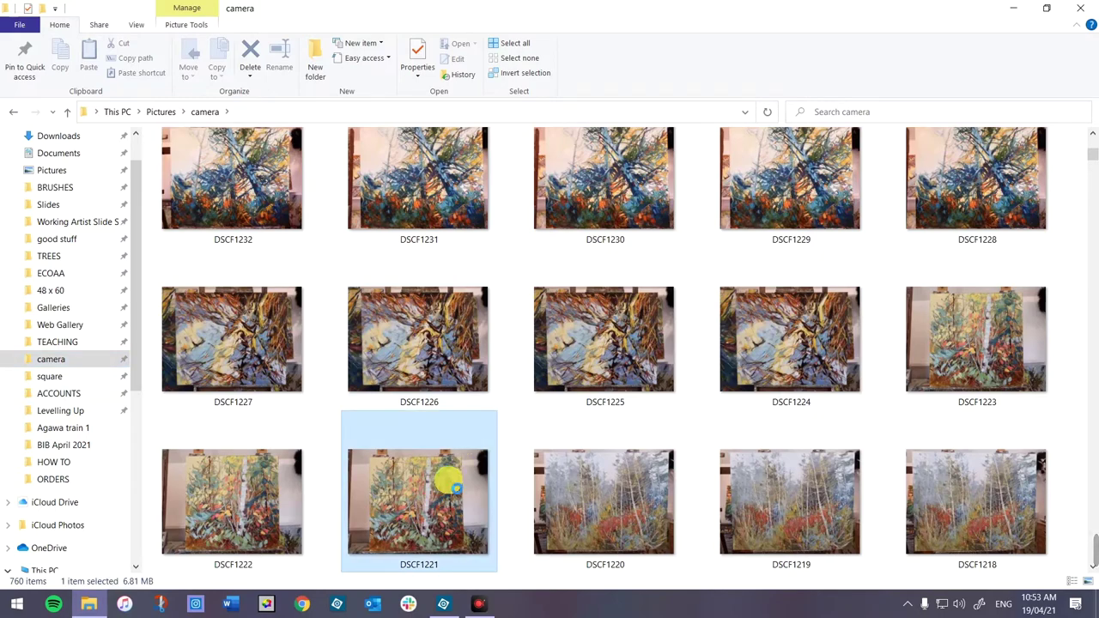
click(912, 296)
right_click(912, 296)
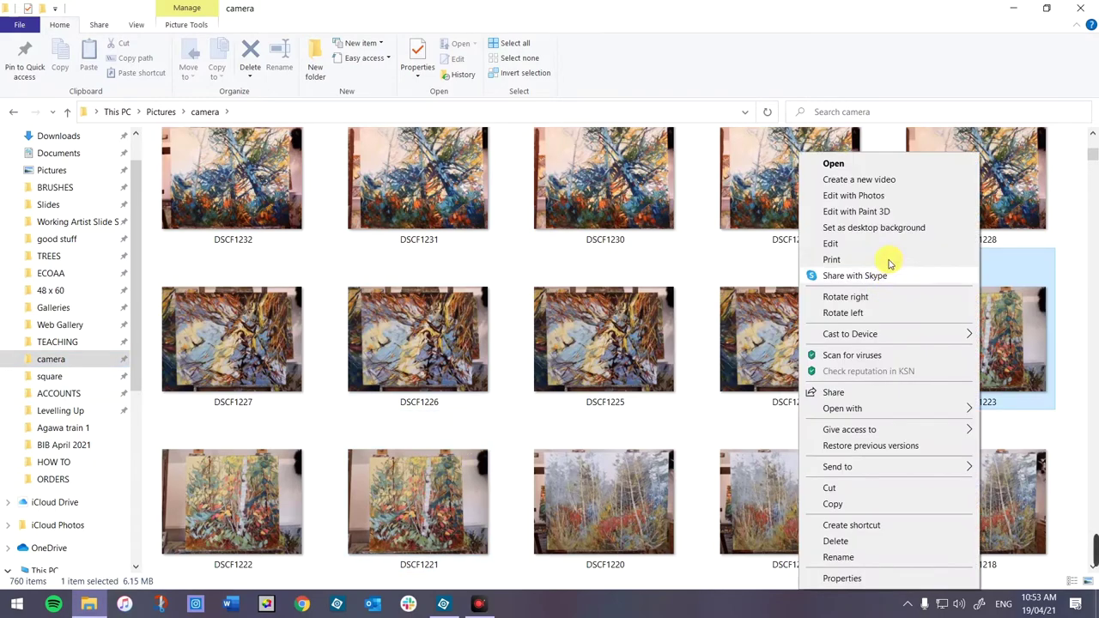
click(1076, 255)
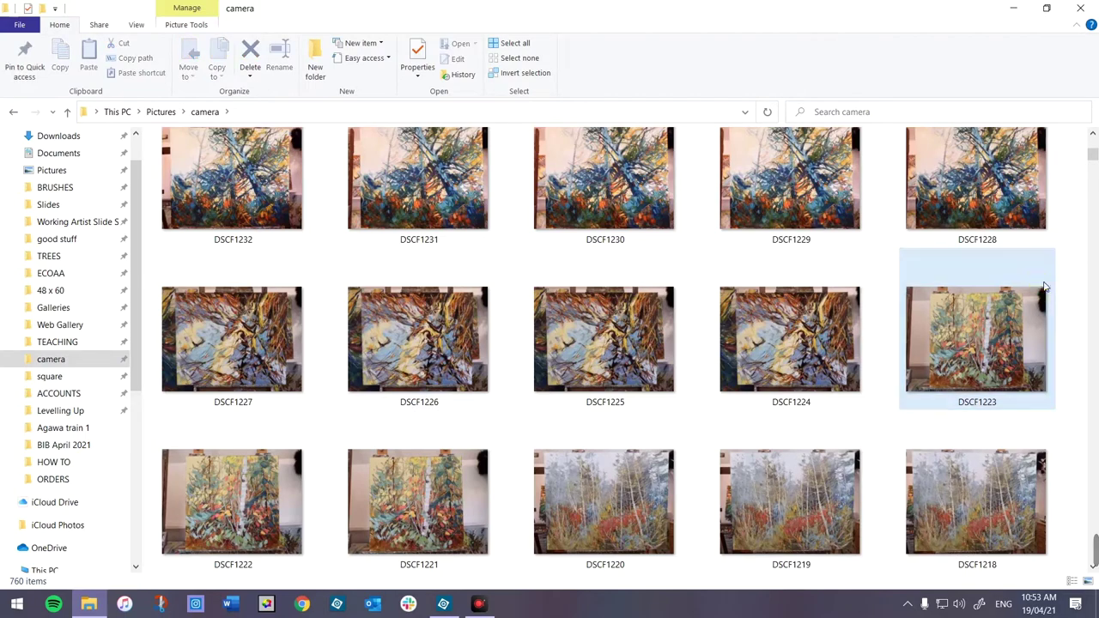
click(964, 351)
right_click(963, 351)
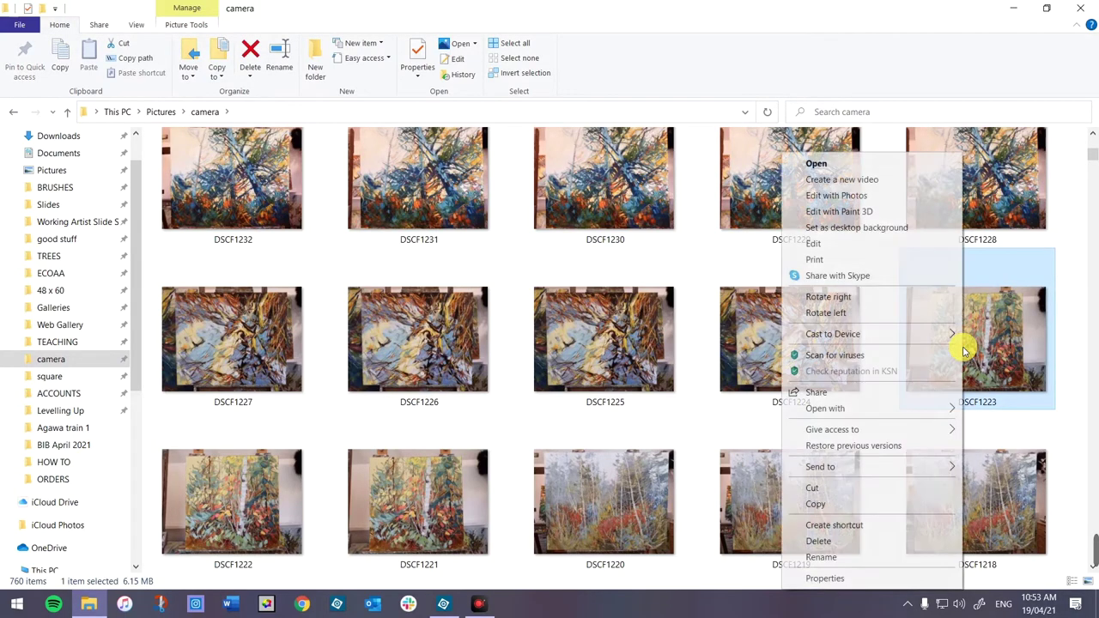
mouse_move(889, 417)
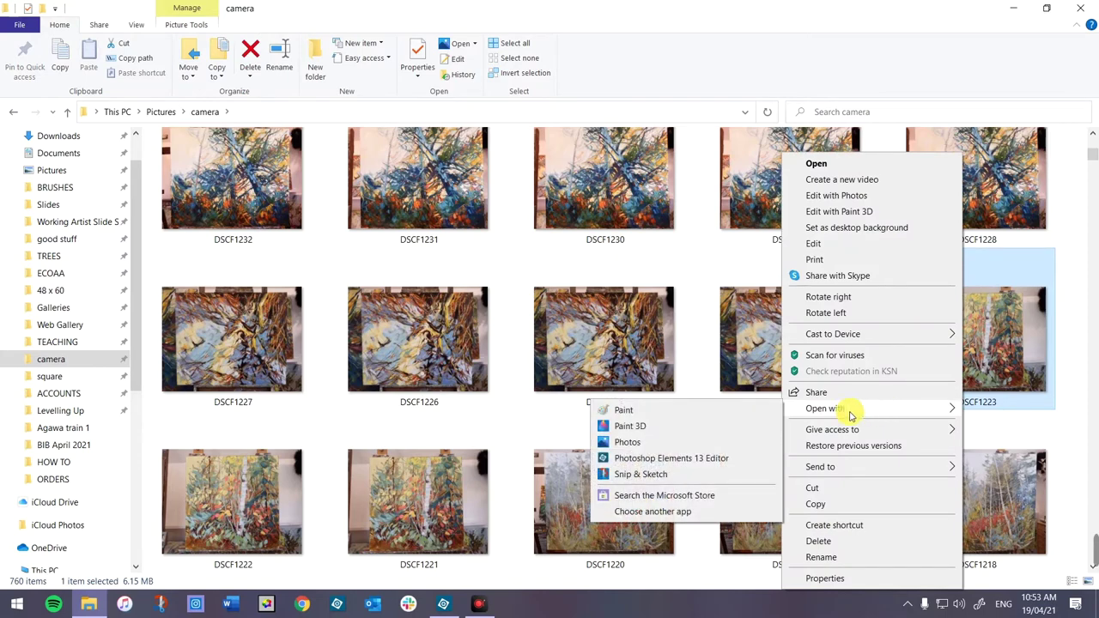
click(672, 458)
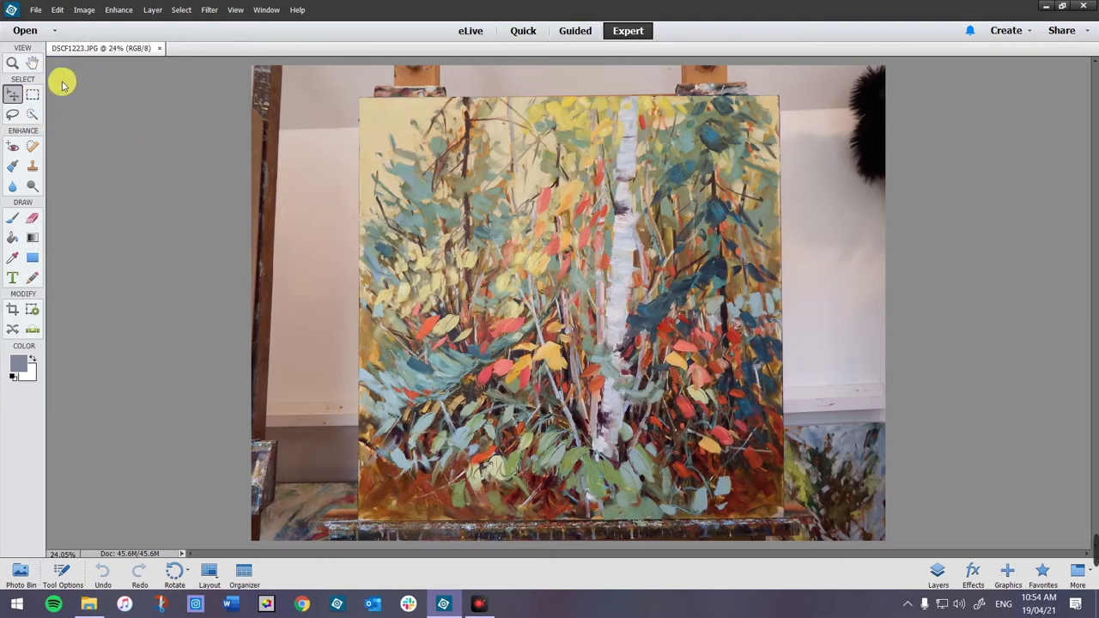
Select a rectangle around the painting and transform it, pulling its lower-right corner outward and its upper-left corner slightly up to square the canvas edges.
click(33, 98)
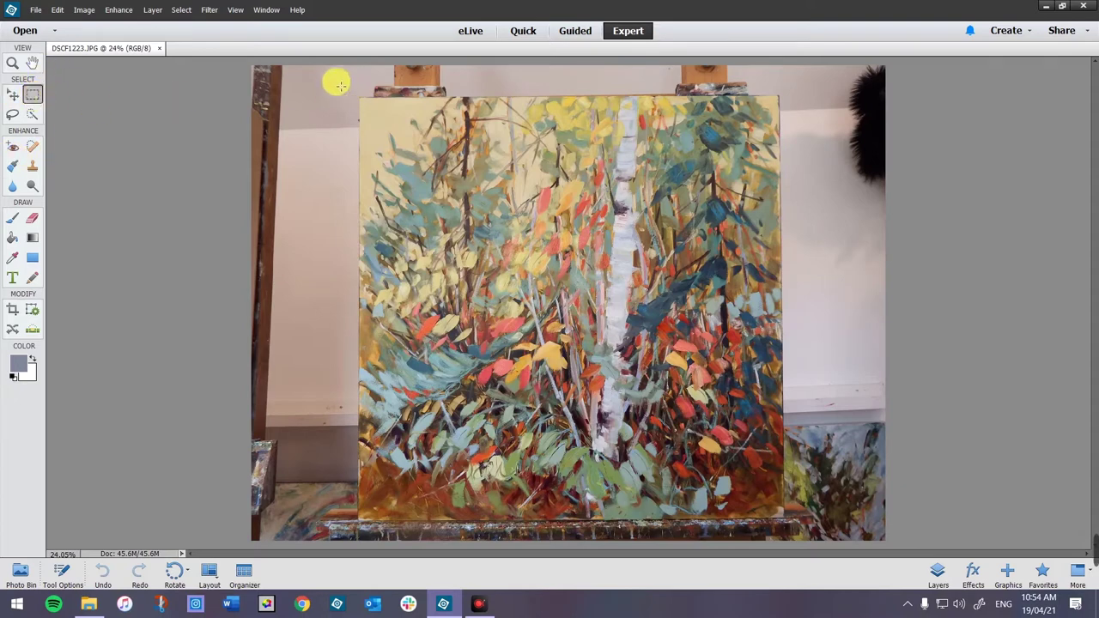
mouse_move(335, 83)
mouse_down()
mouse_move(511, 145)
mouse_move(748, 481)
mouse_move(817, 534)
mouse_up()
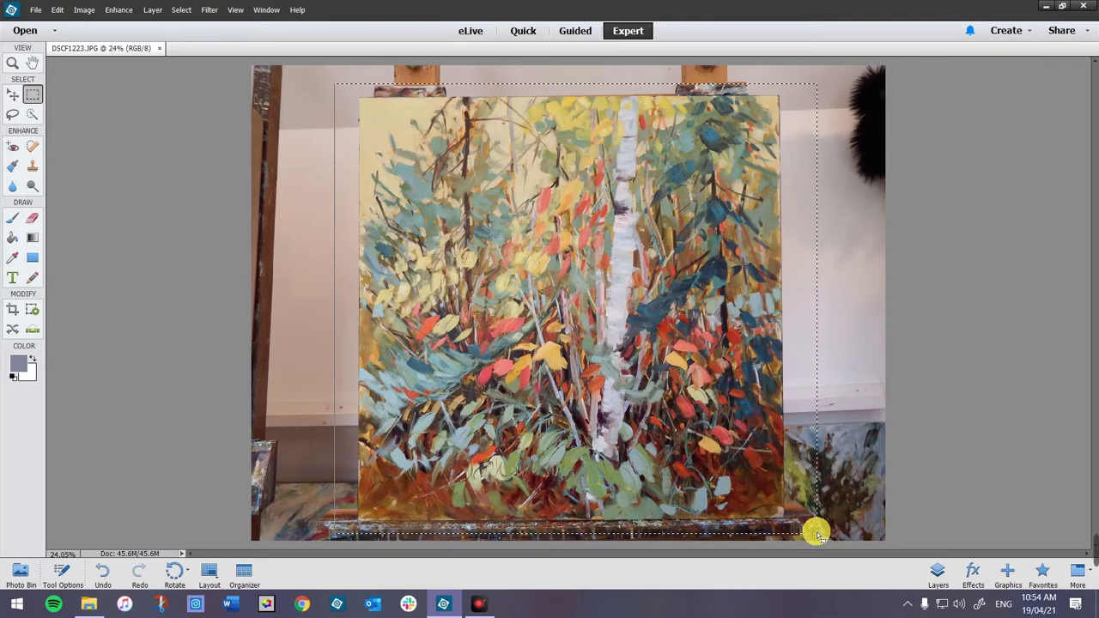
click(83, 10)
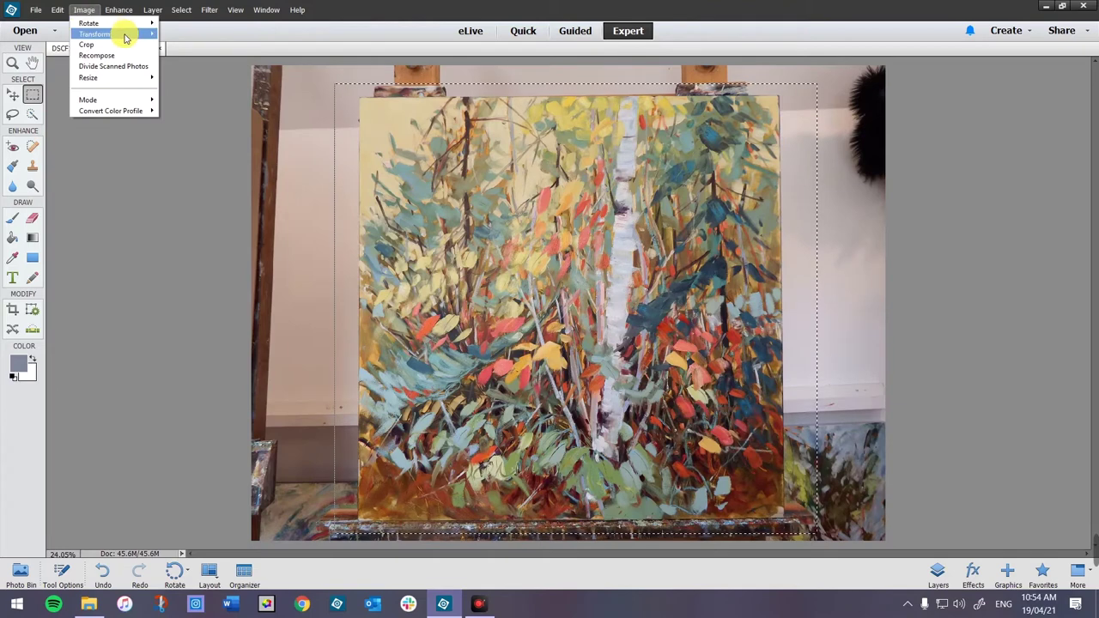
mouse_move(123, 33)
click(175, 36)
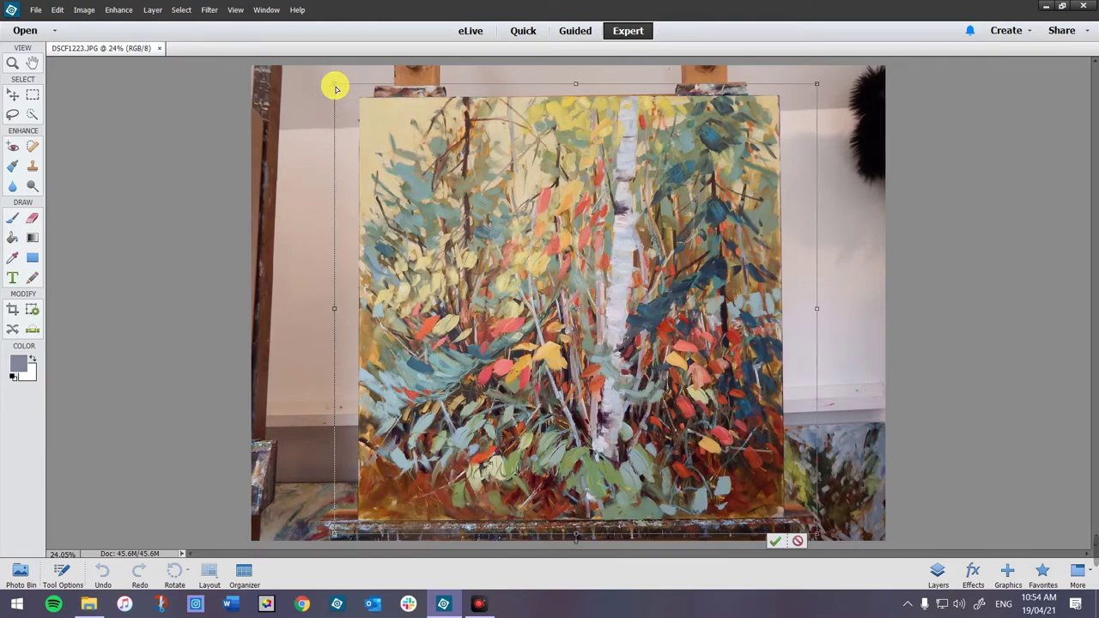
drag(336, 83, 334, 81)
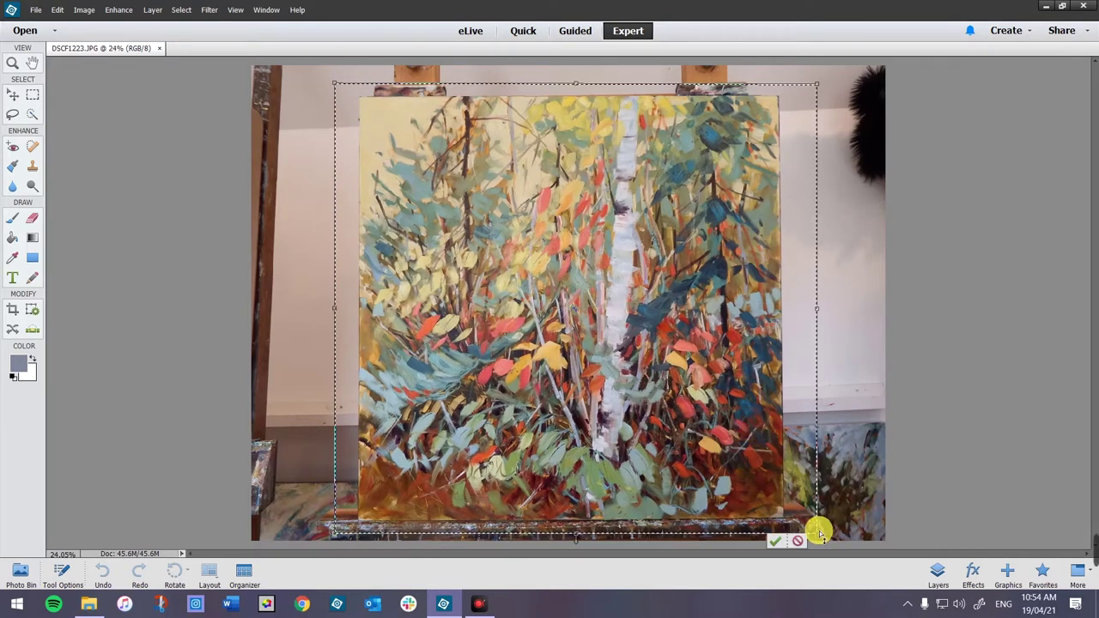
drag(819, 536, 837, 538)
mouse_move(830, 323)
mouse_down()
mouse_move(822, 351)
mouse_move(845, 536)
mouse_move(824, 541)
mouse_up()
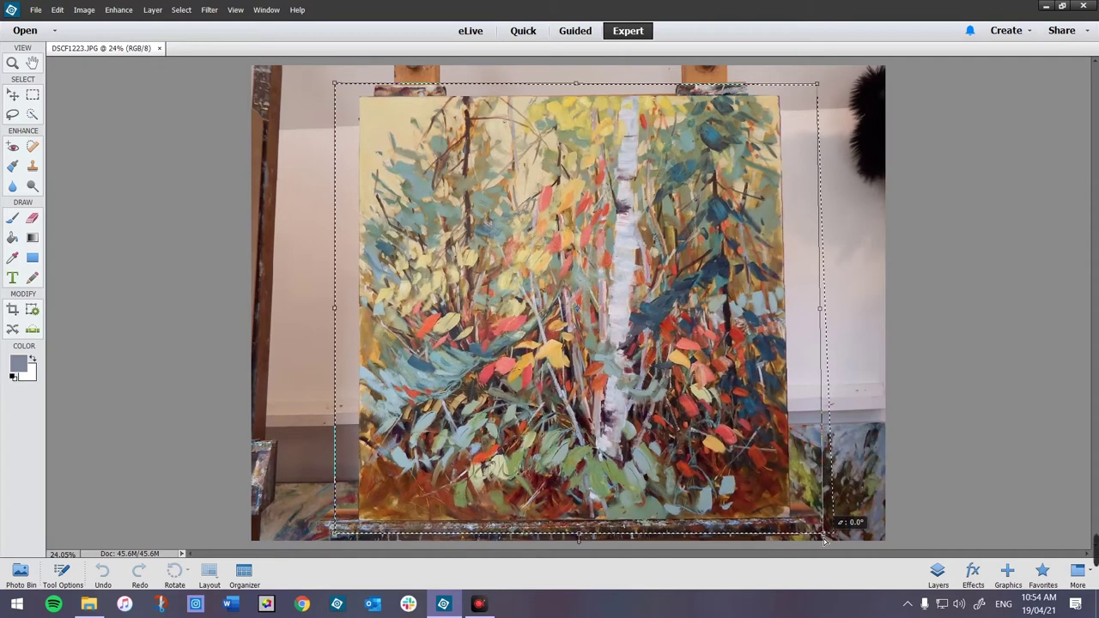
drag(825, 541, 823, 541)
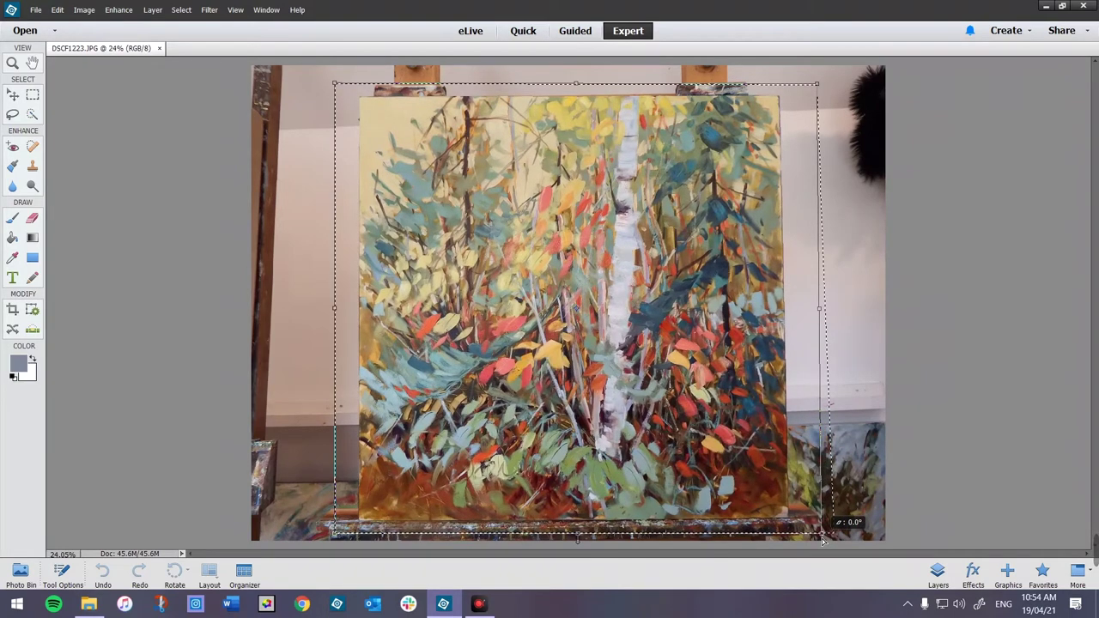
drag(823, 541, 822, 540)
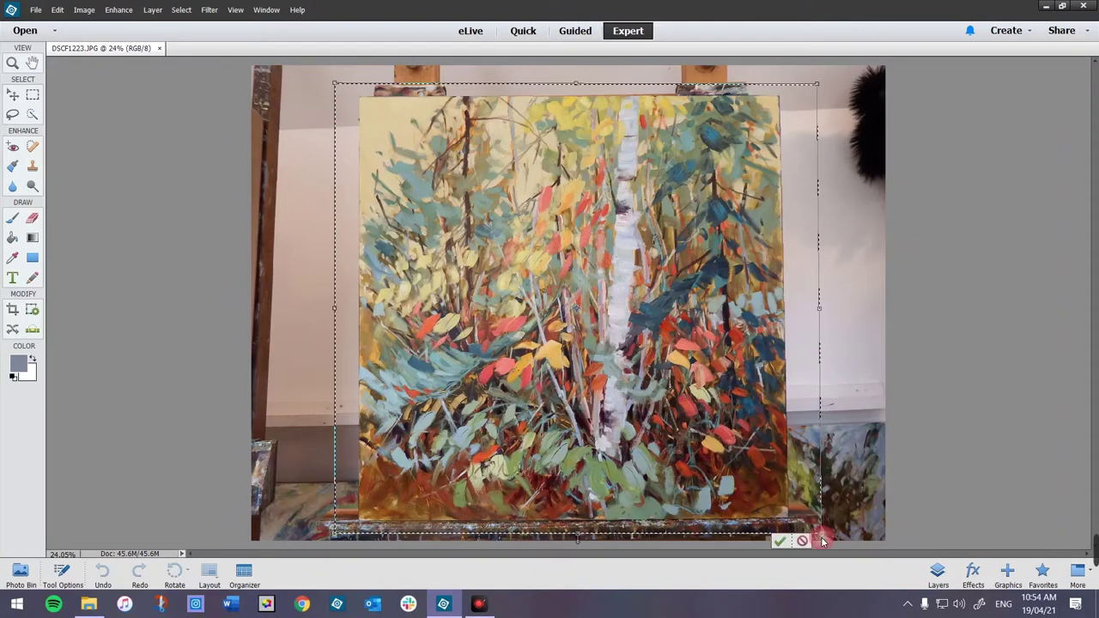
drag(824, 537, 824, 537)
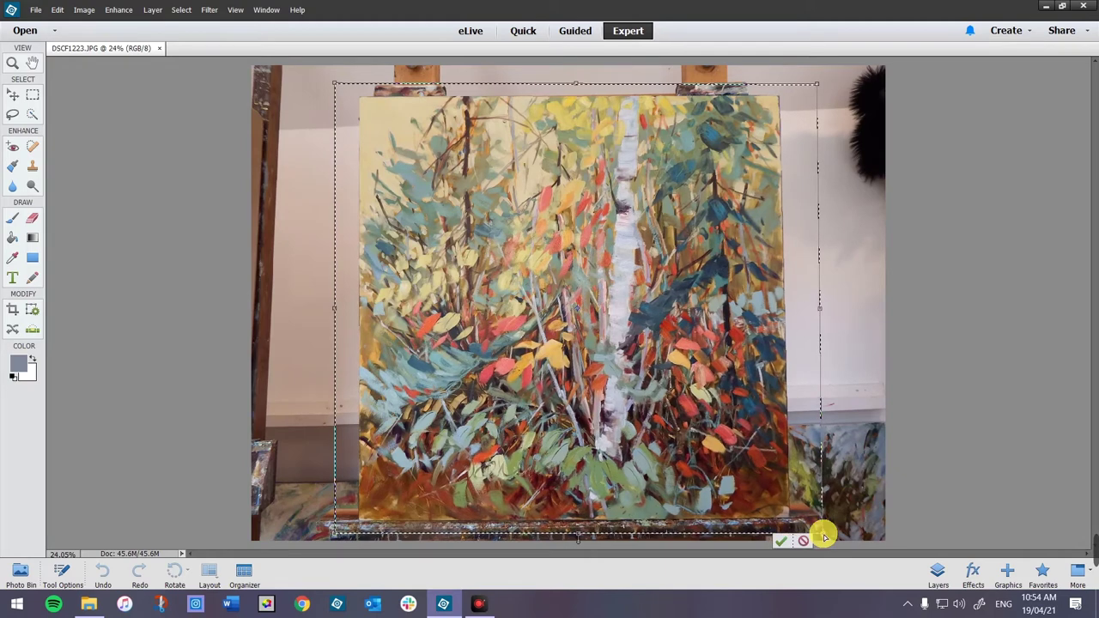
drag(335, 85, 336, 86)
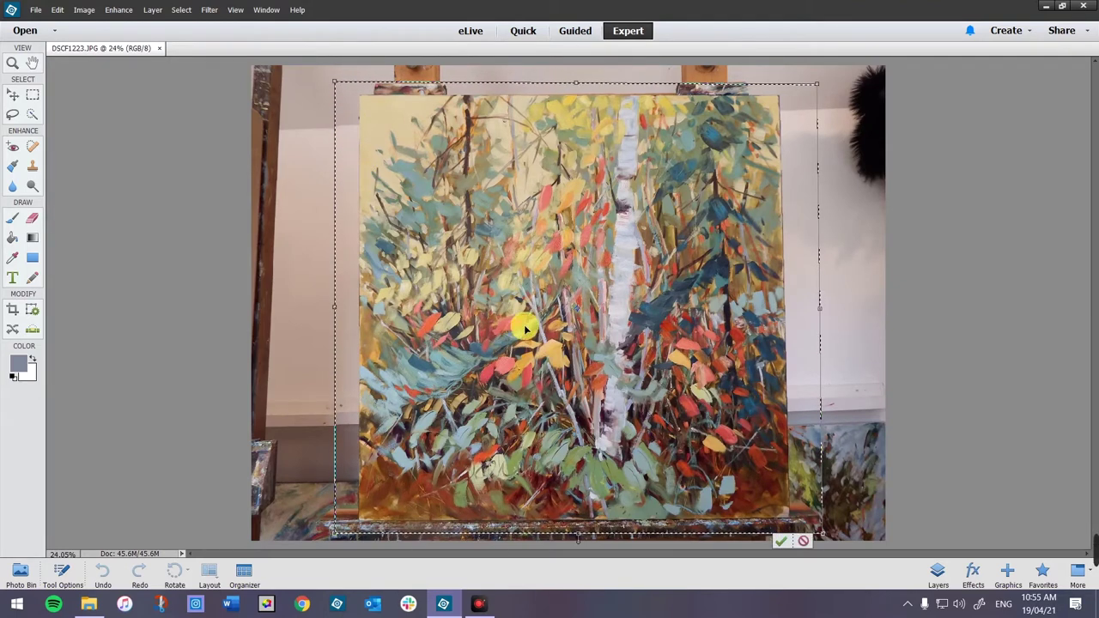
click(782, 542)
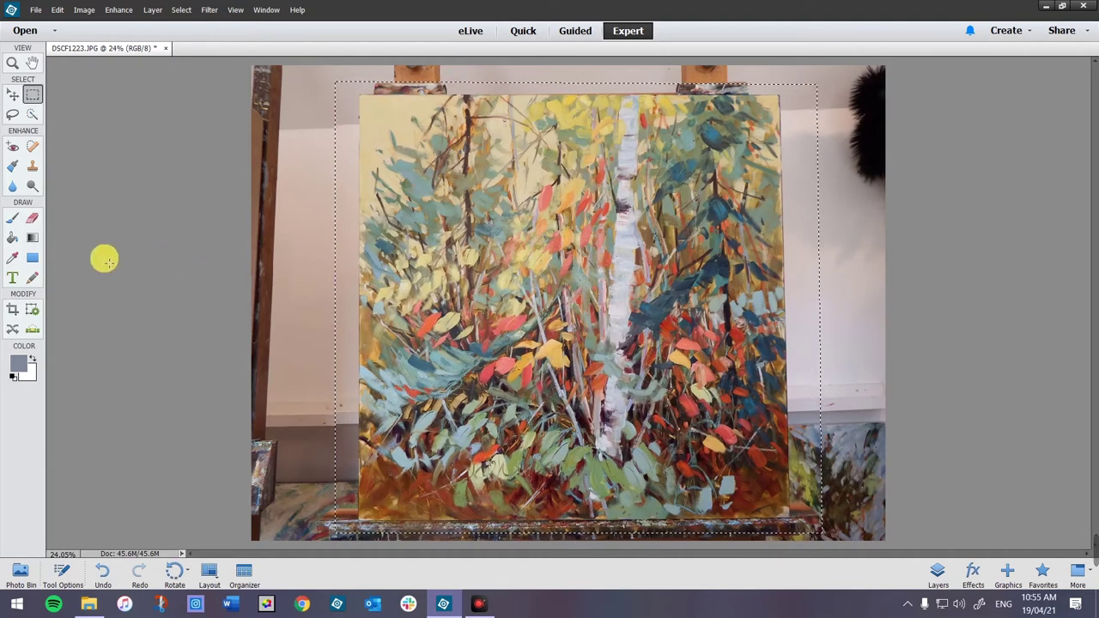
click(12, 315)
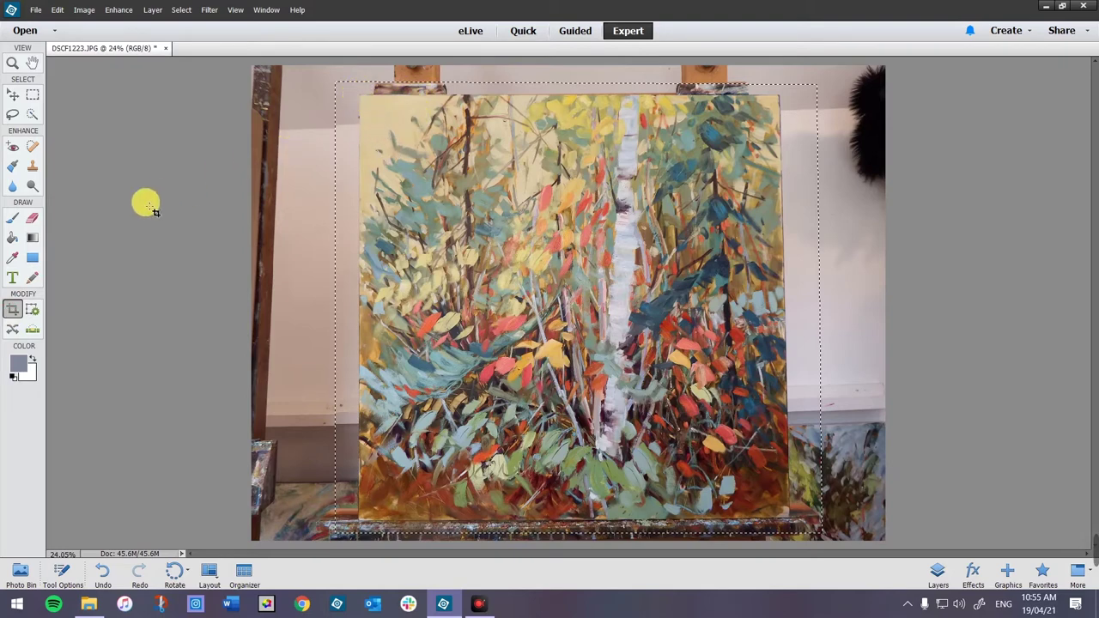
click(13, 309)
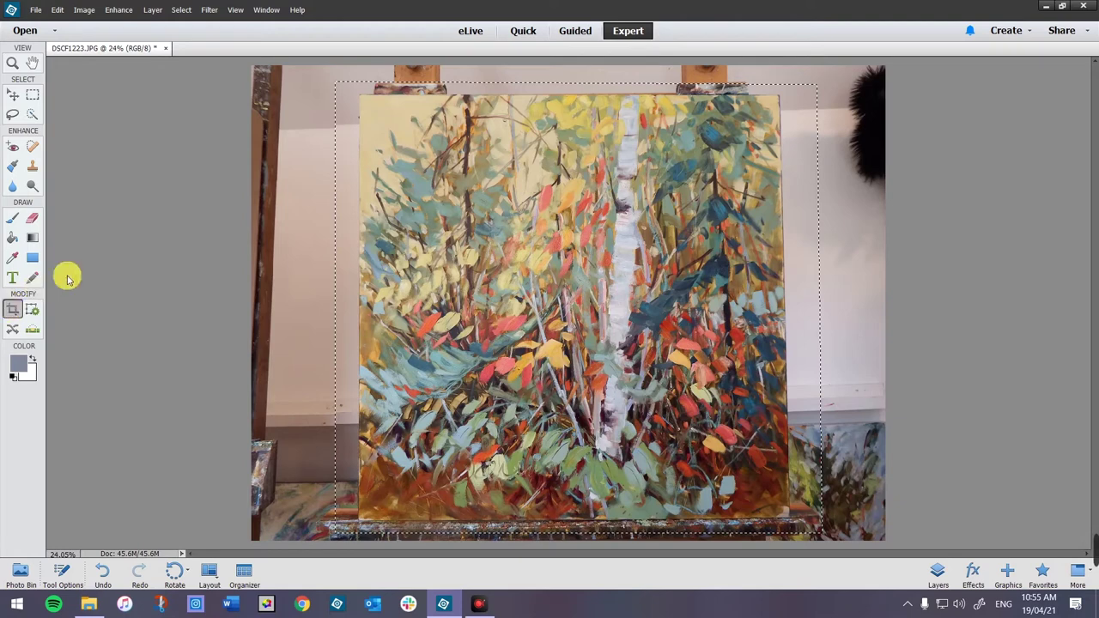
click(362, 100)
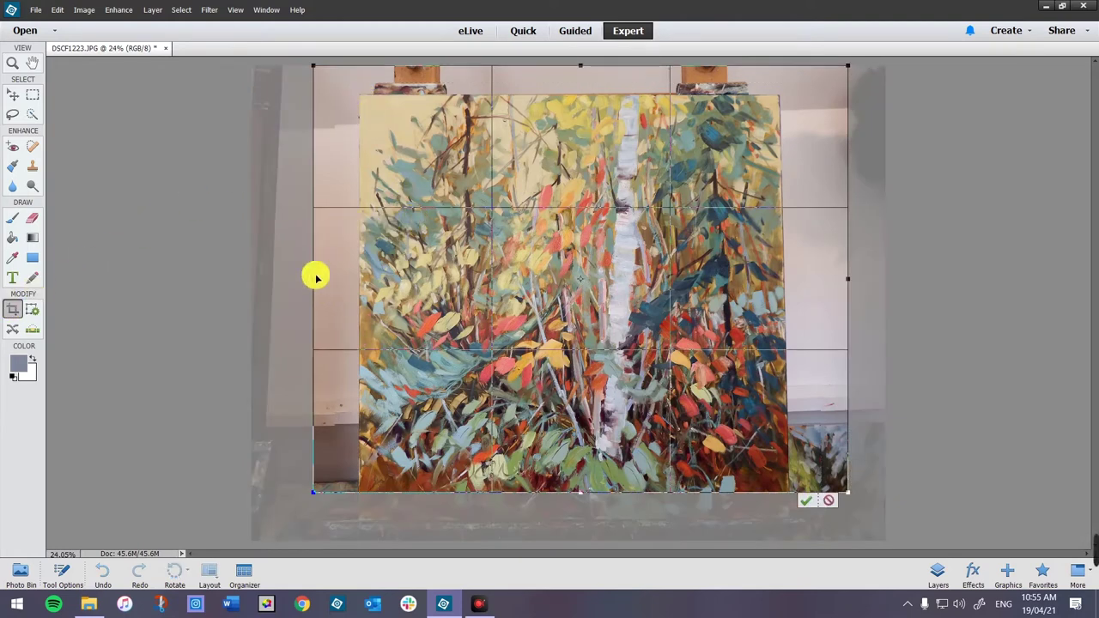
drag(314, 282, 364, 282)
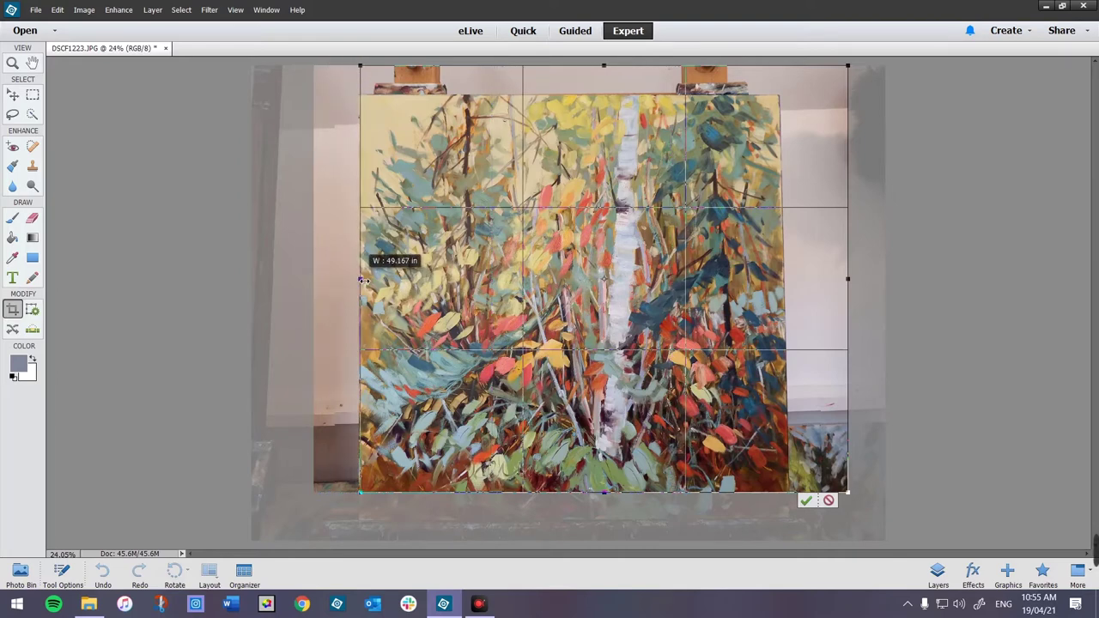
drag(364, 281, 365, 281)
drag(848, 280, 785, 286)
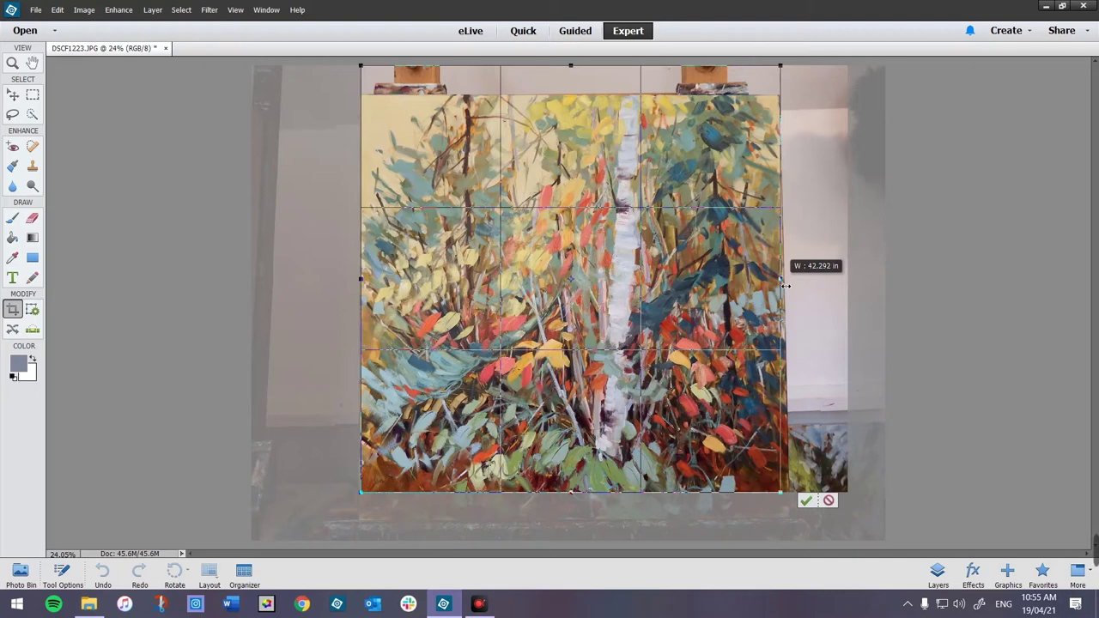
drag(786, 286, 778, 280)
drag(573, 68, 574, 97)
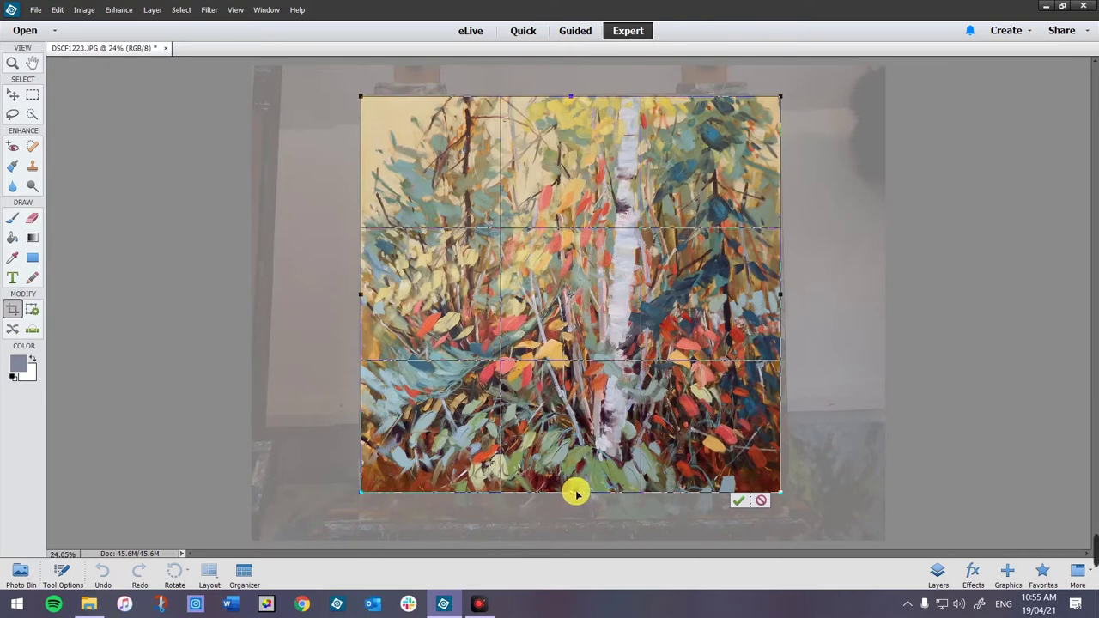
drag(576, 498, 576, 527)
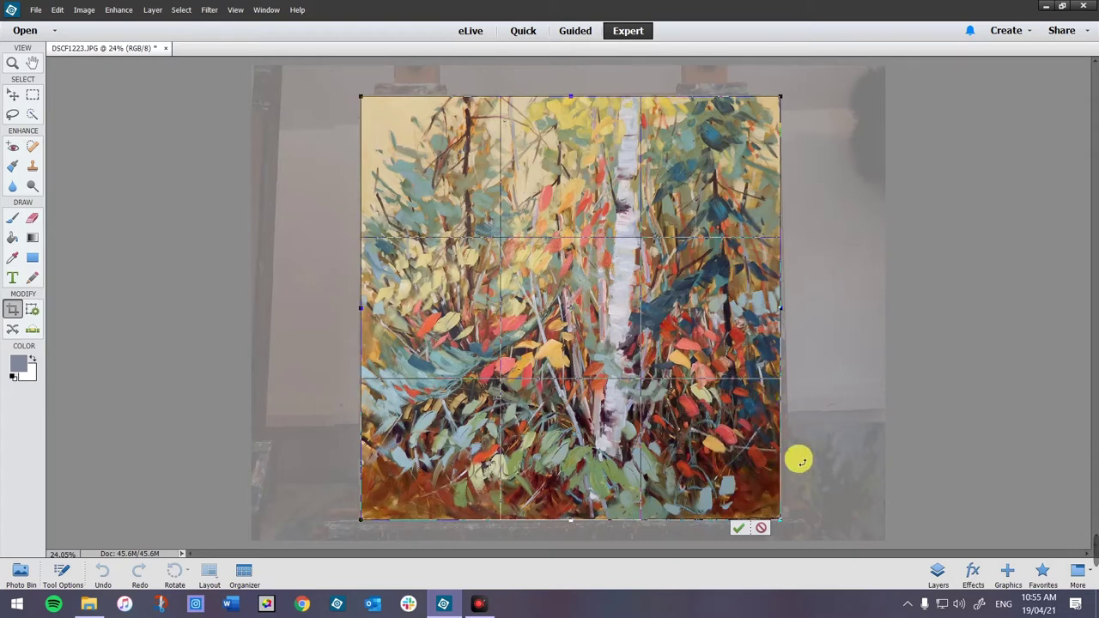
click(763, 530)
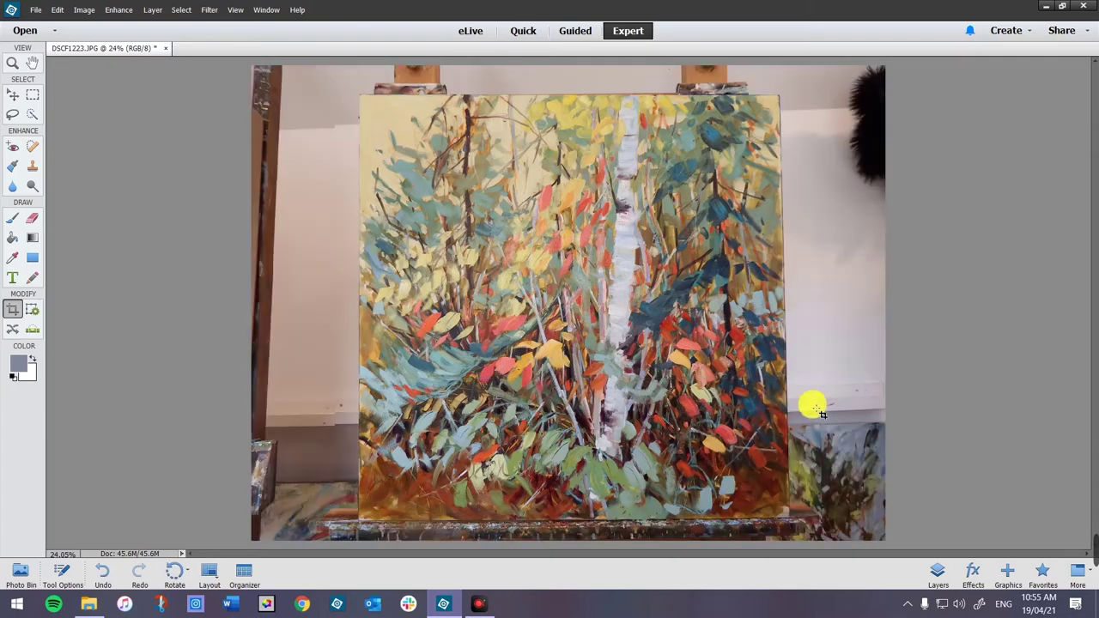
Select a rectangle around the painting and free-transform it, pulling its lower-right corner slightly inward to straighten the canvas's right edge.
click(33, 96)
mouse_move(347, 79)
mouse_down()
mouse_move(677, 269)
mouse_move(805, 546)
mouse_move(811, 534)
mouse_up()
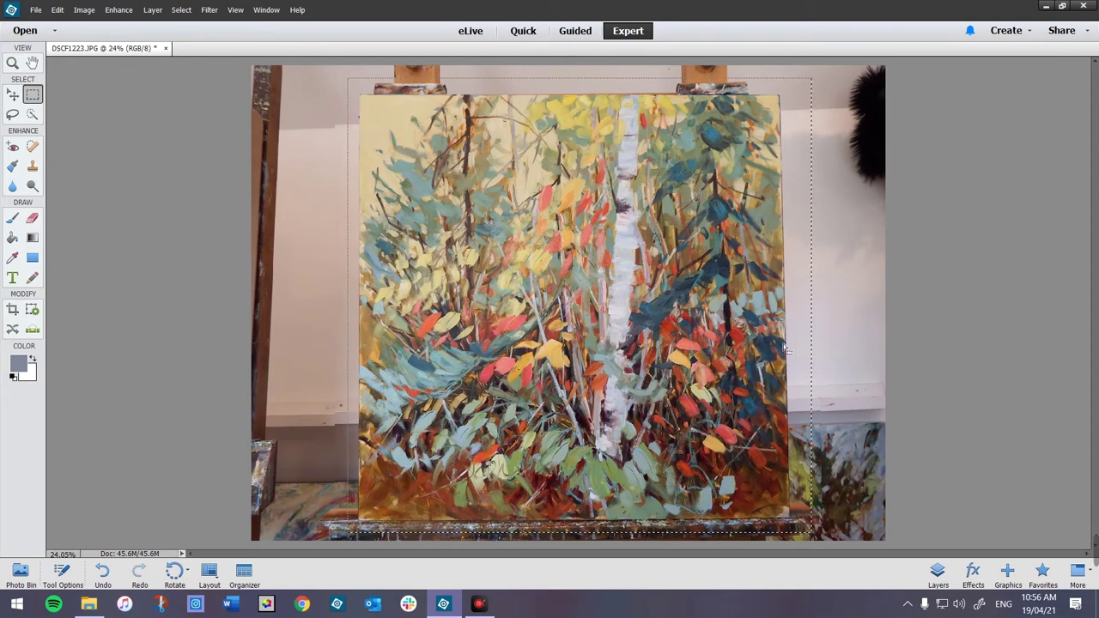
click(84, 10)
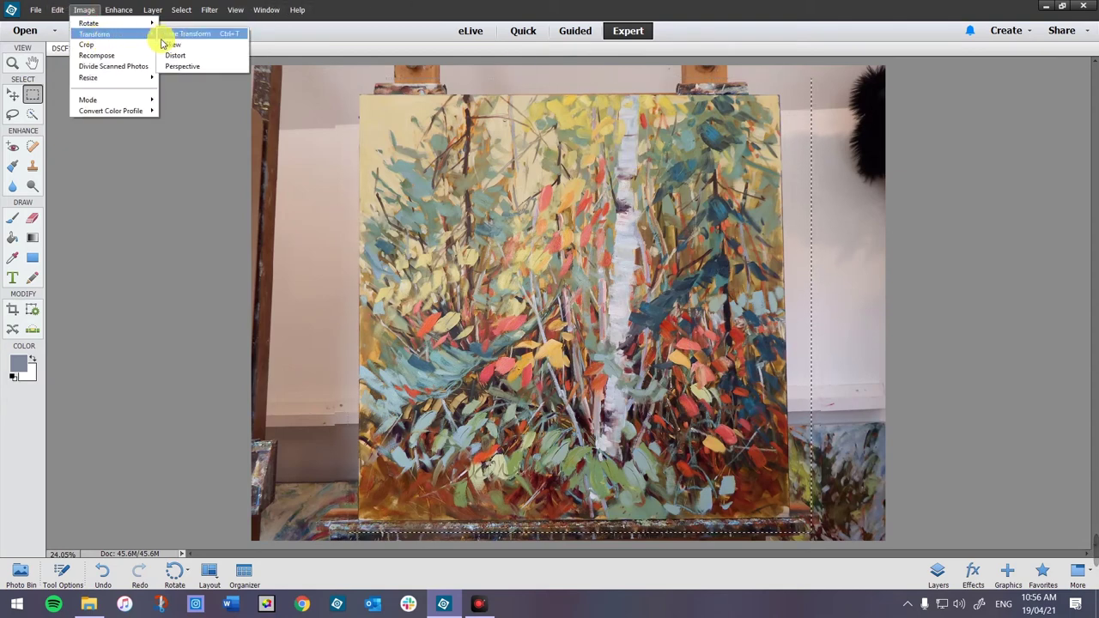
click(176, 35)
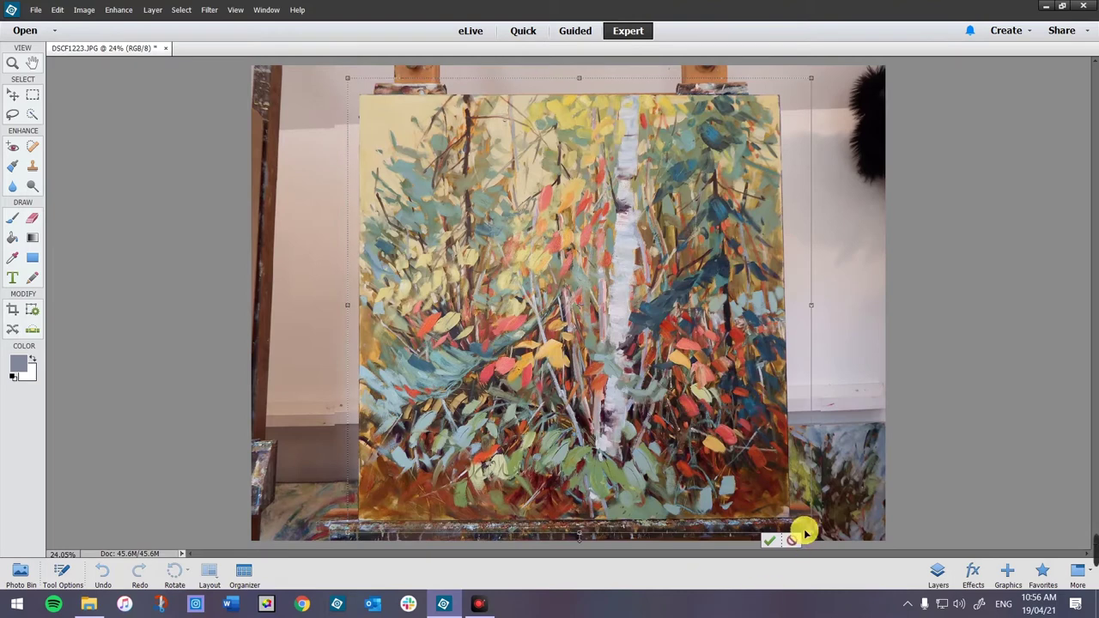
drag(810, 530, 810, 536)
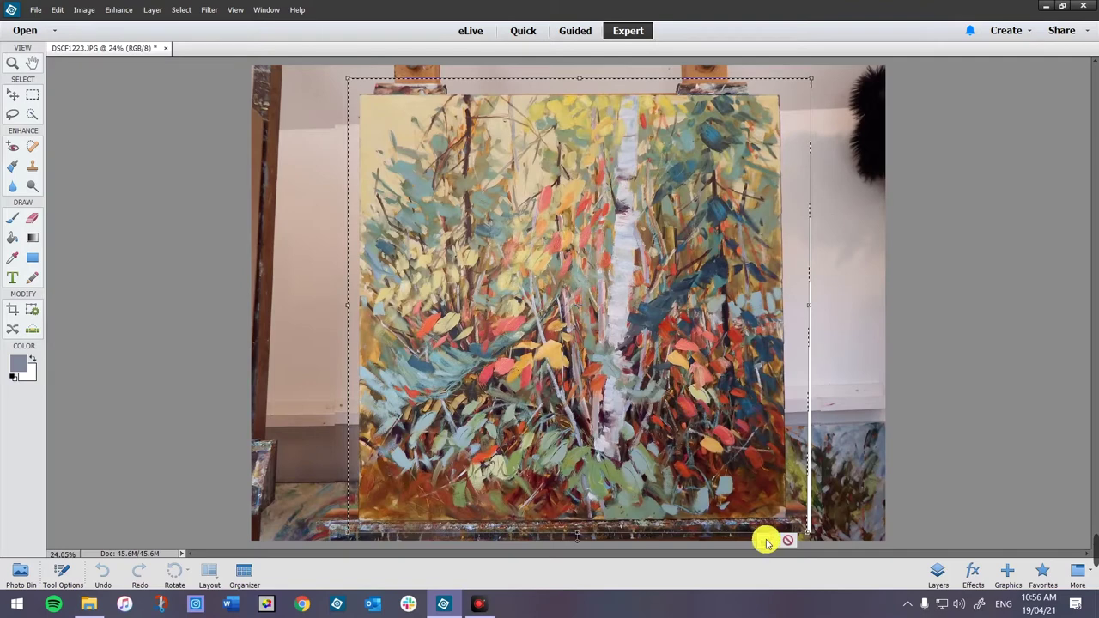
click(768, 541)
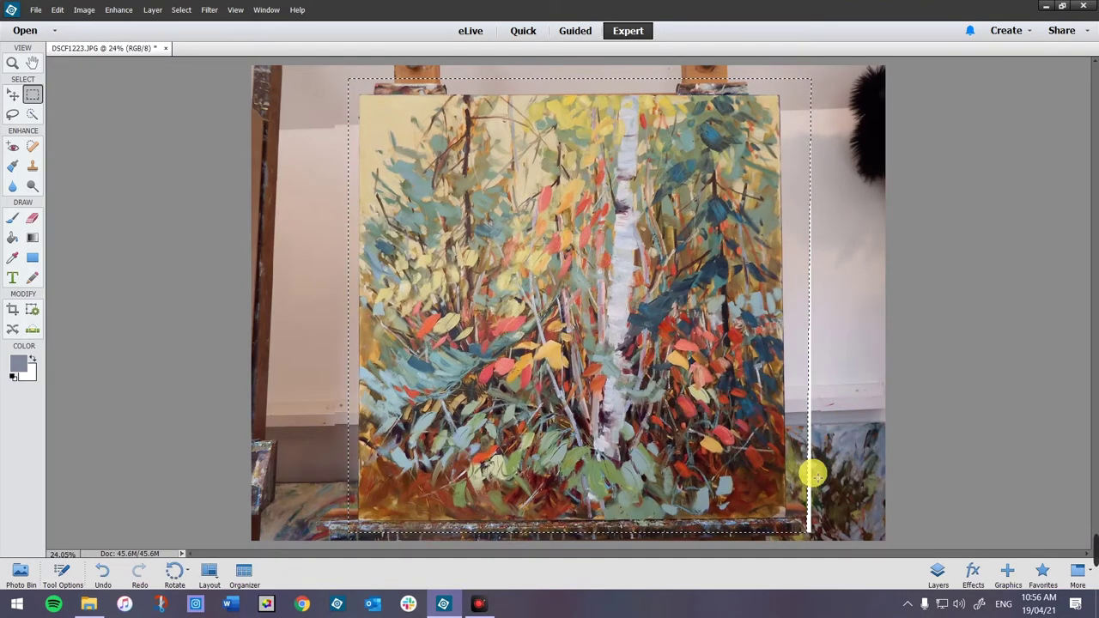
Crop the photo to the painting's edges, about 42 by 43 in, removing the easel and wall around it.
click(13, 316)
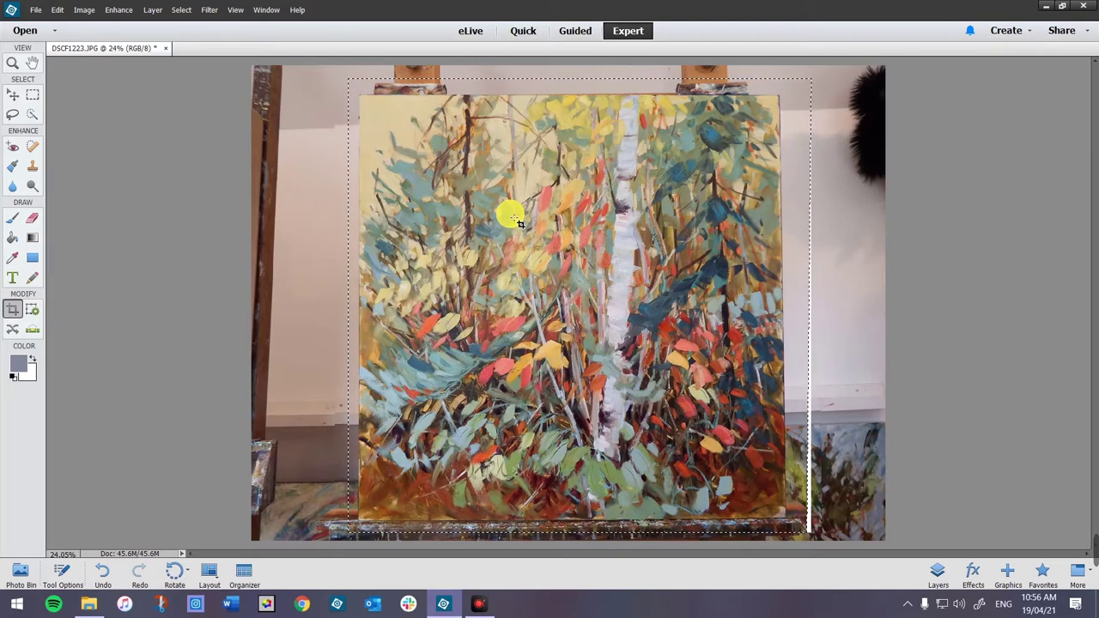
mouse_move(360, 95)
mouse_down()
mouse_move(677, 433)
mouse_move(794, 527)
mouse_up()
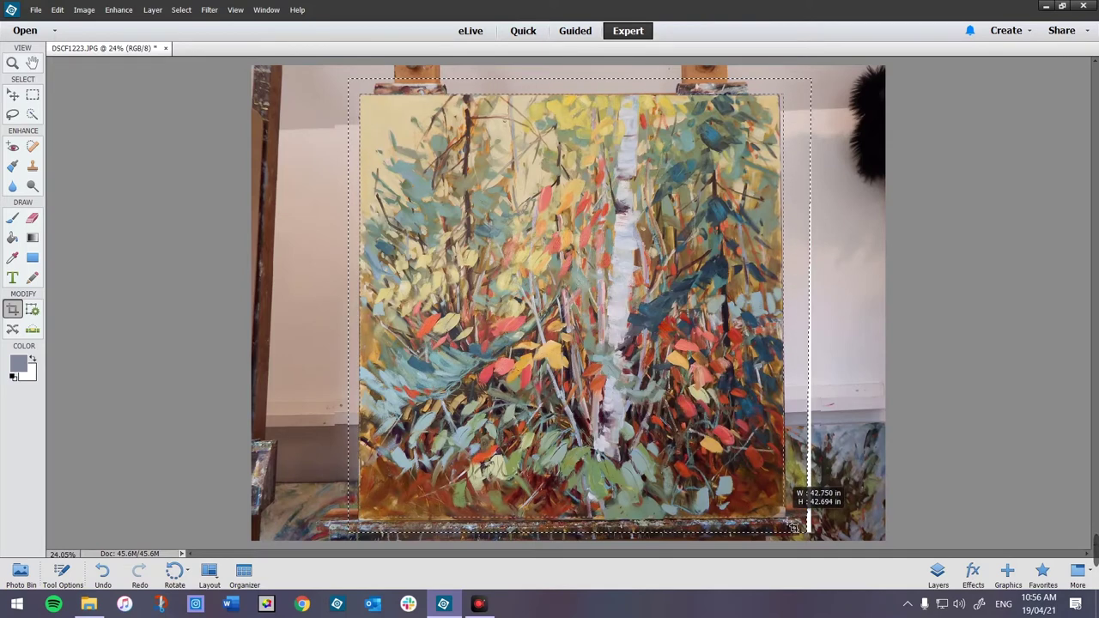
drag(794, 526, 788, 530)
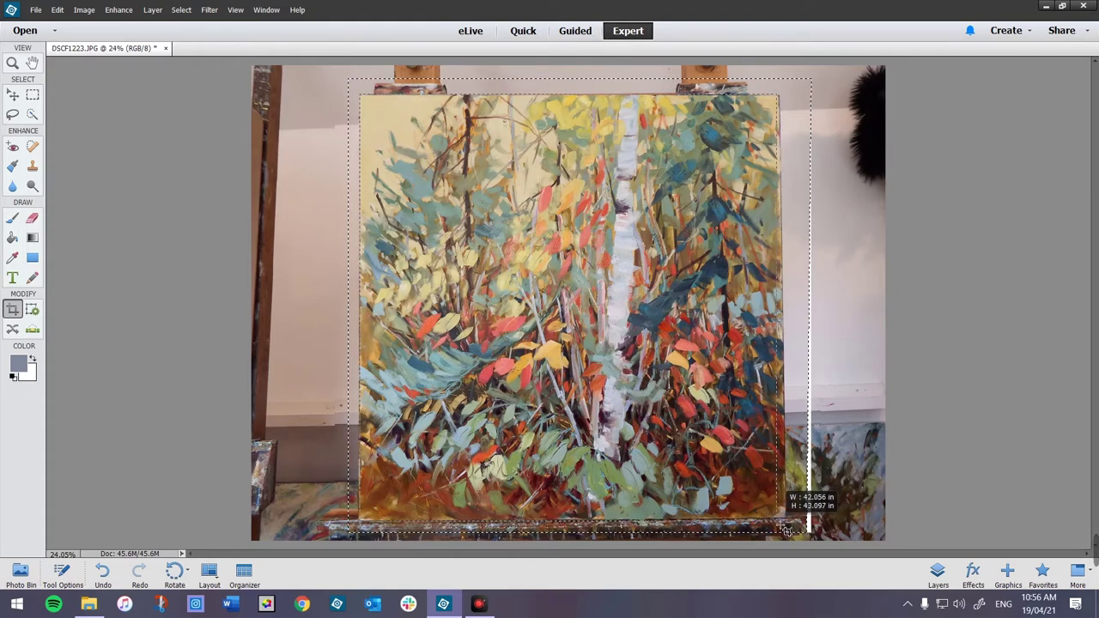
drag(787, 530, 787, 528)
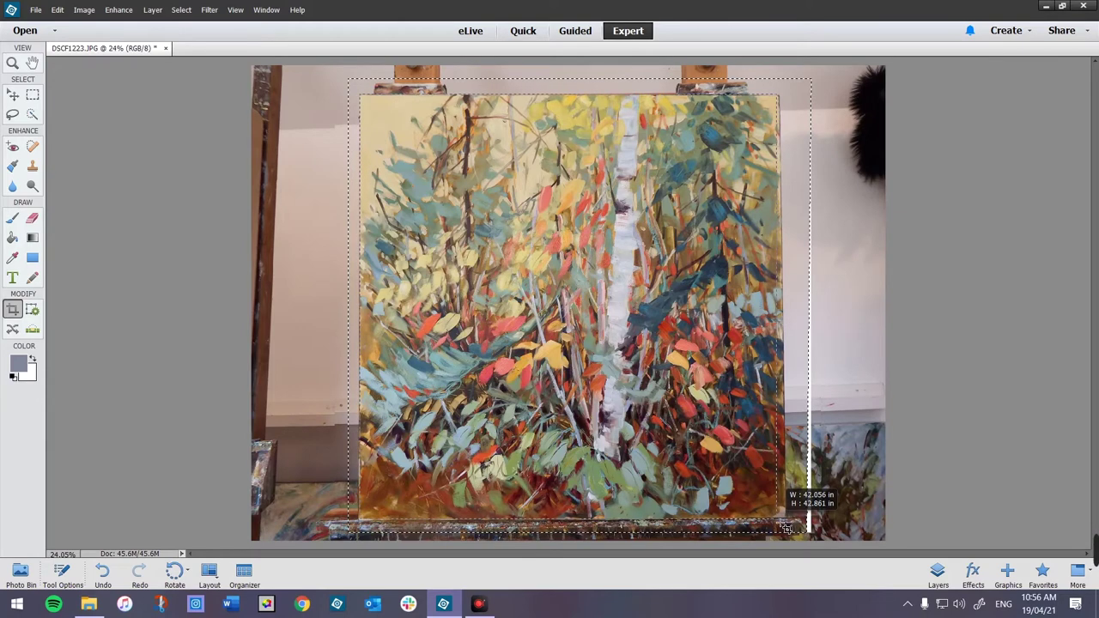
drag(788, 529, 777, 519)
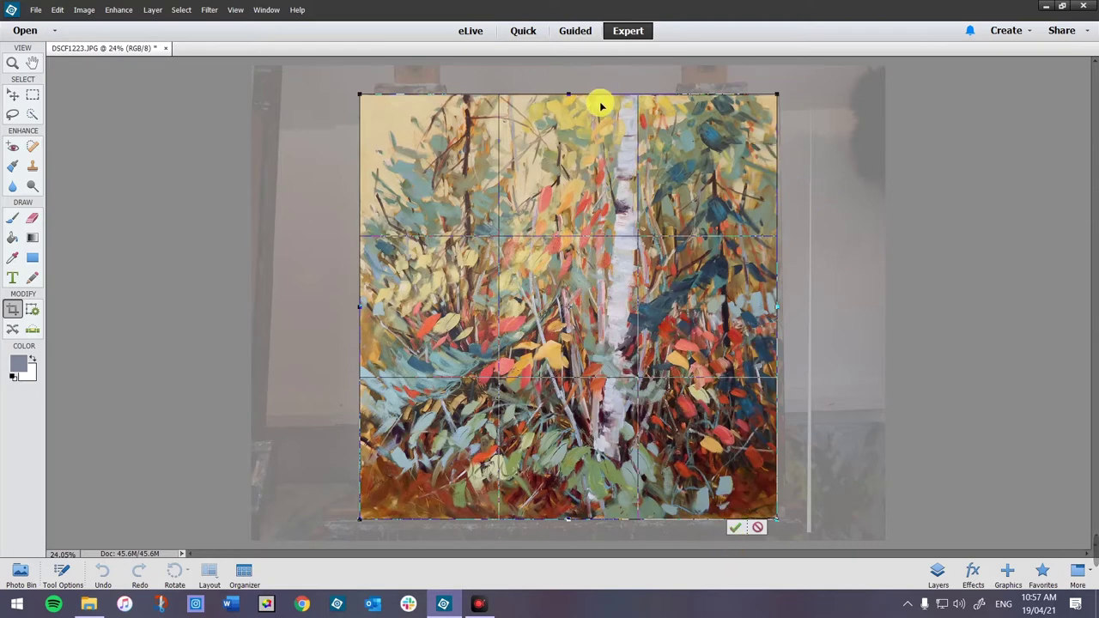
click(736, 528)
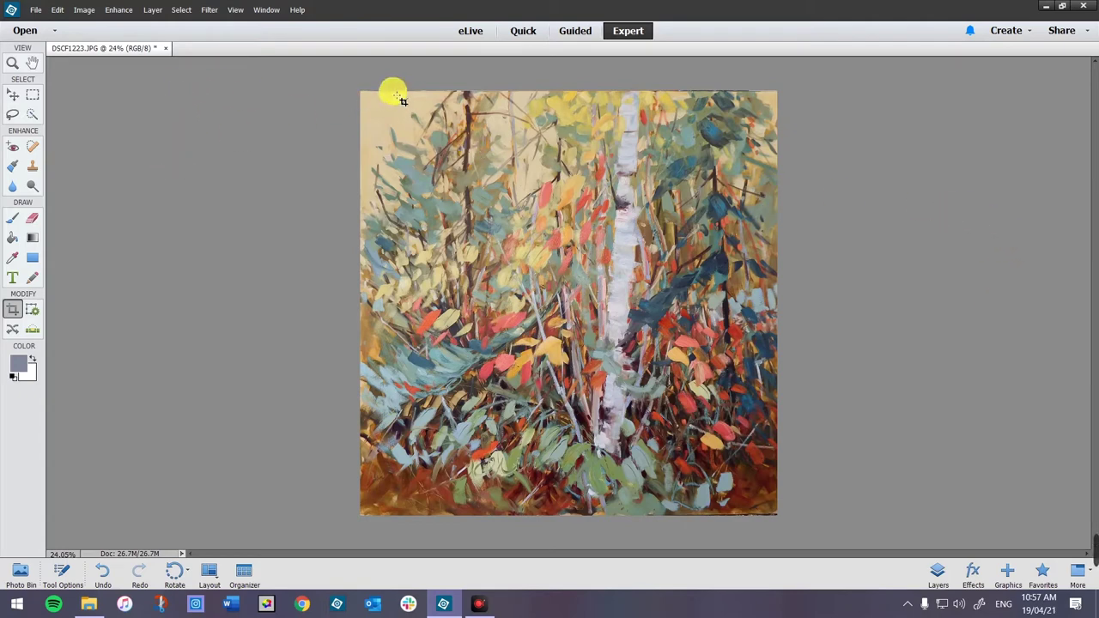
Crop the image again at full width, trimming a thin strip from the painting's top and bottom edges.
drag(371, 101, 787, 526)
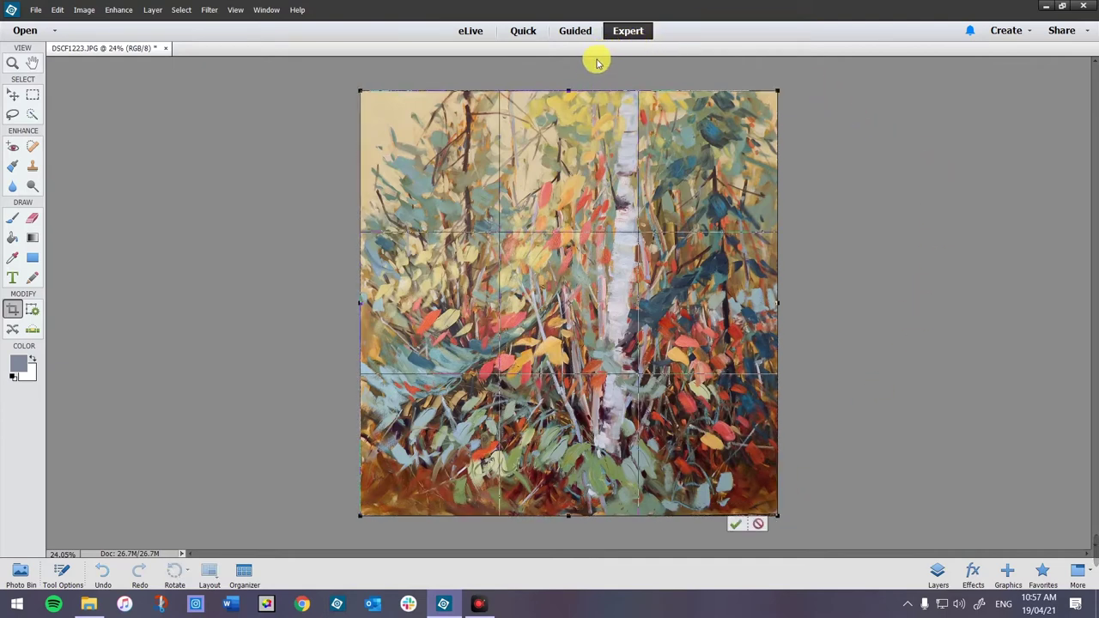
drag(568, 93, 573, 91)
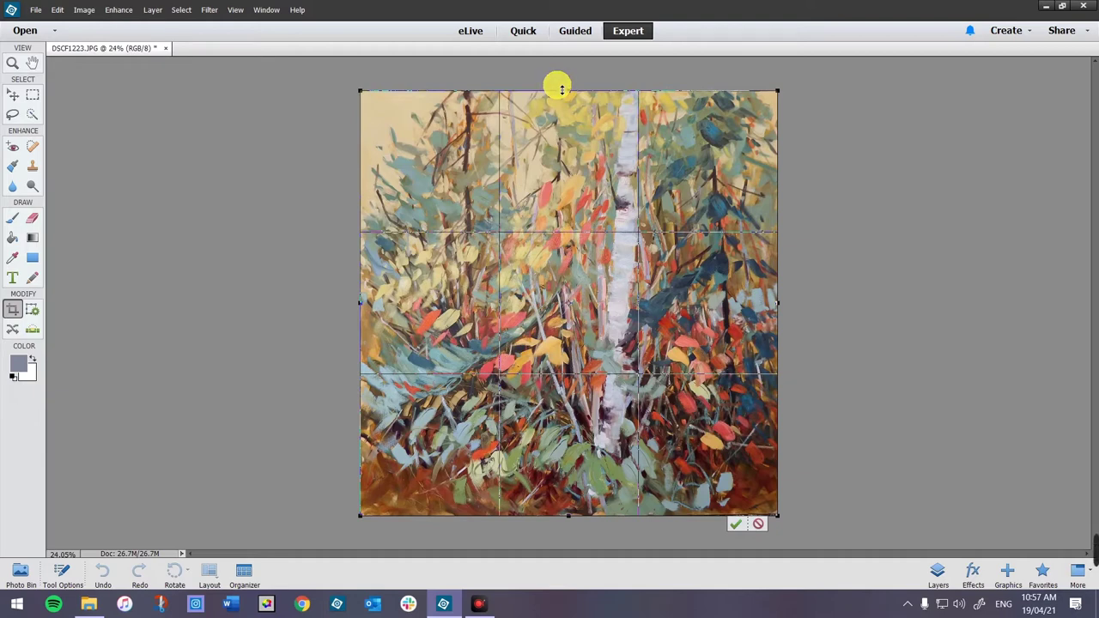
drag(561, 89, 562, 91)
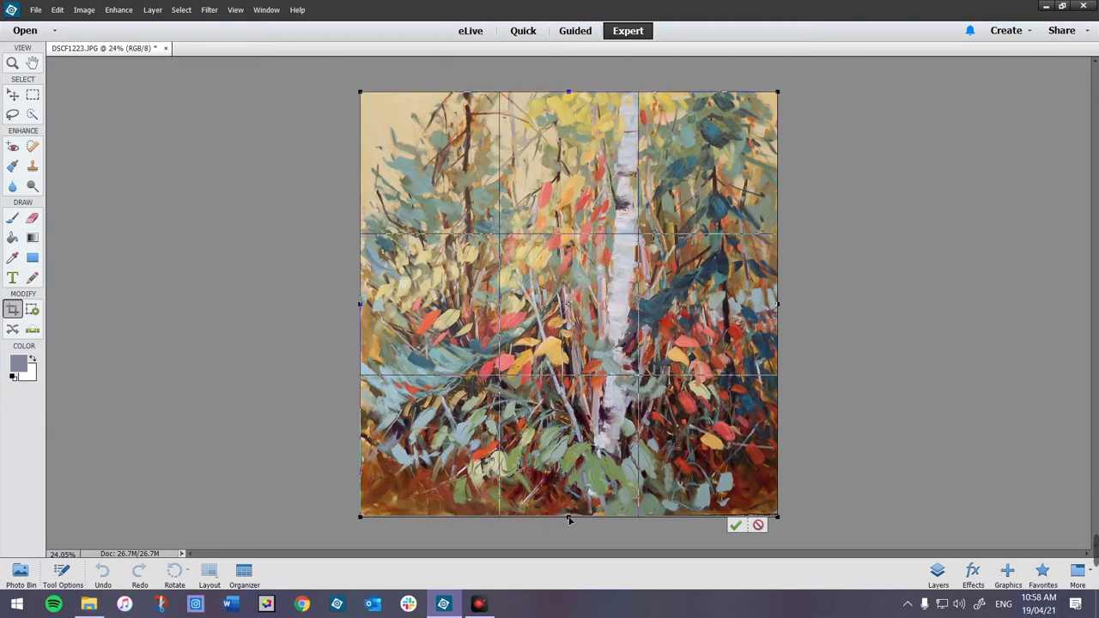
drag(569, 518, 572, 516)
click(736, 524)
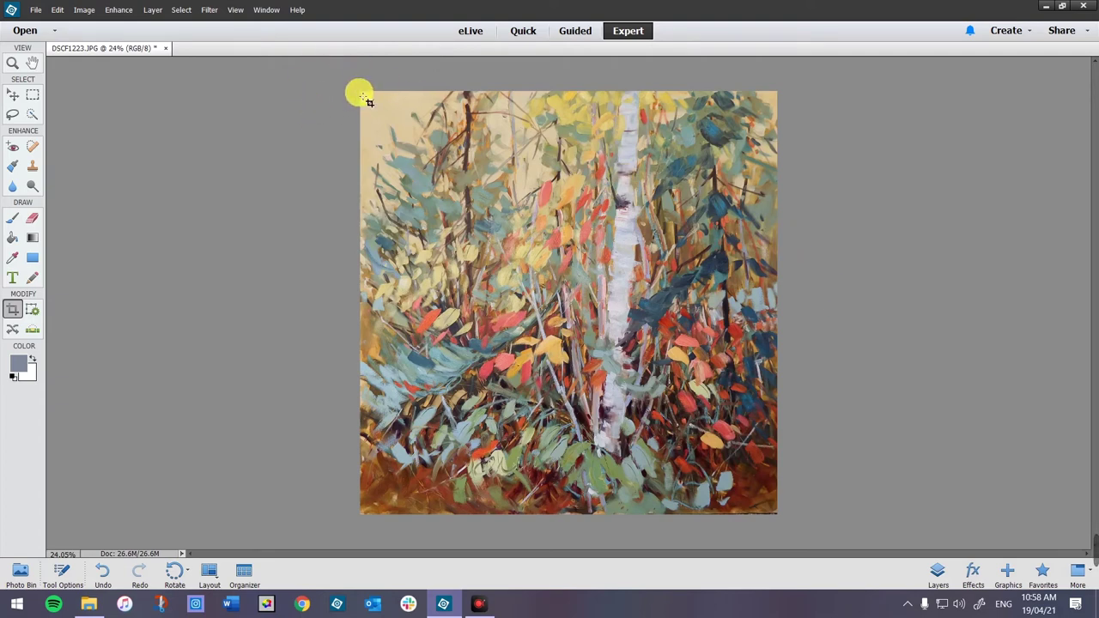
Make a final fine crop that shaves the remaining sliver off the painting's upper and lower edges.
drag(363, 94, 789, 522)
drag(567, 516, 570, 519)
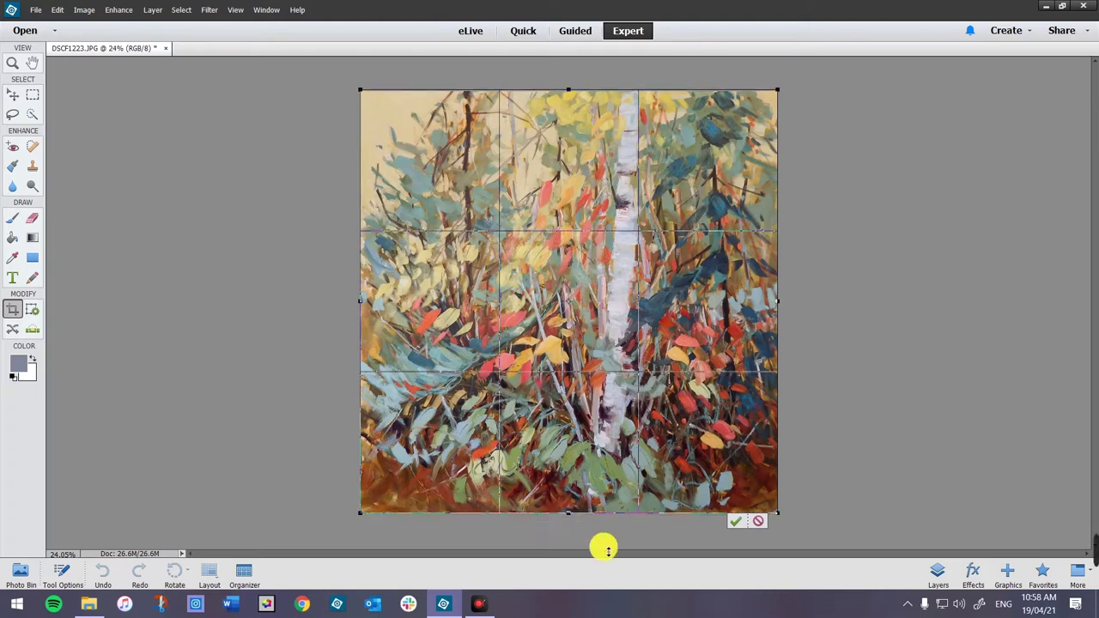
drag(571, 93, 571, 94)
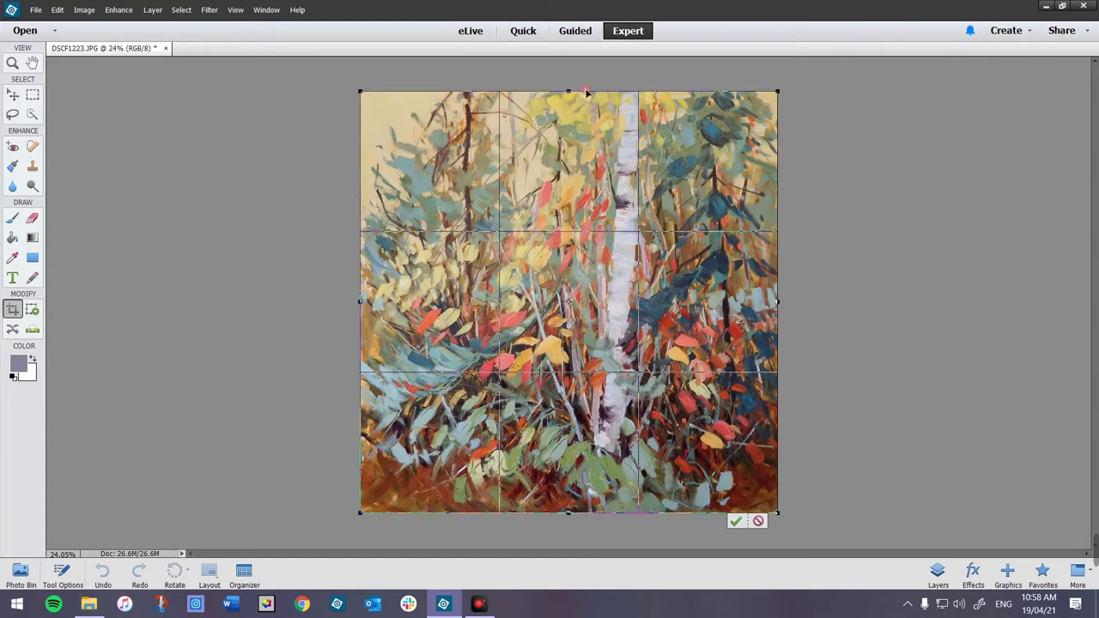
click(736, 520)
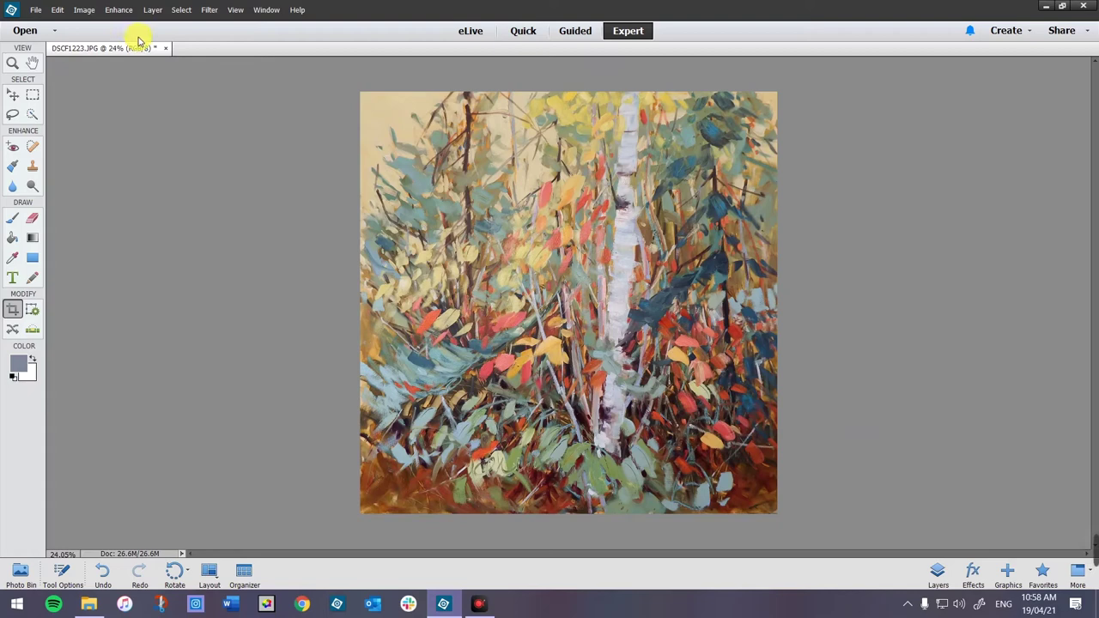
click(83, 10)
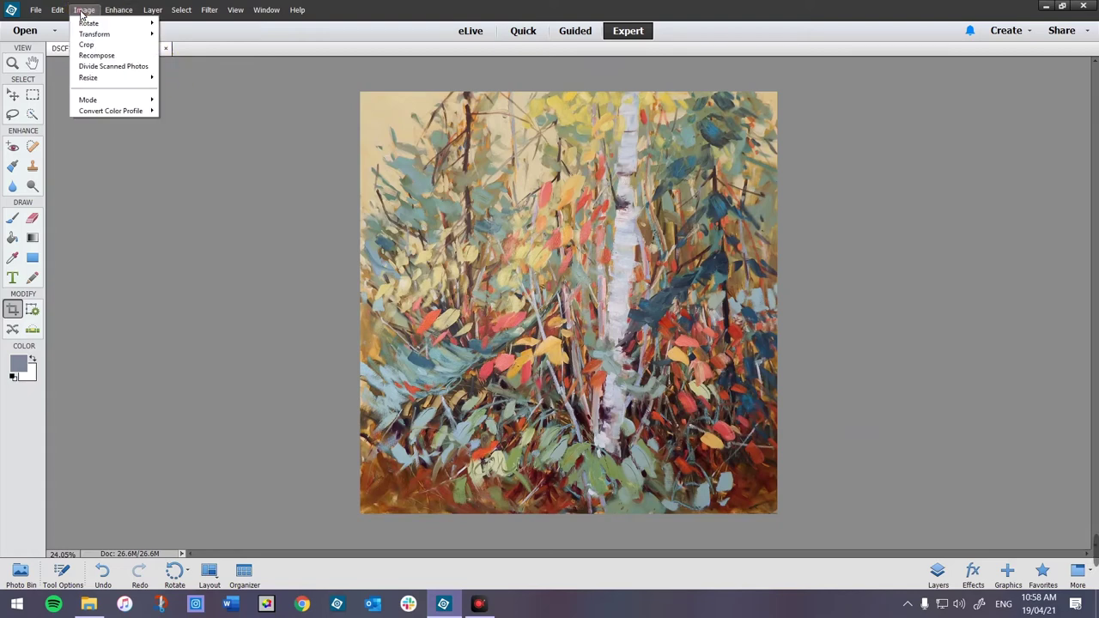
mouse_move(108, 78)
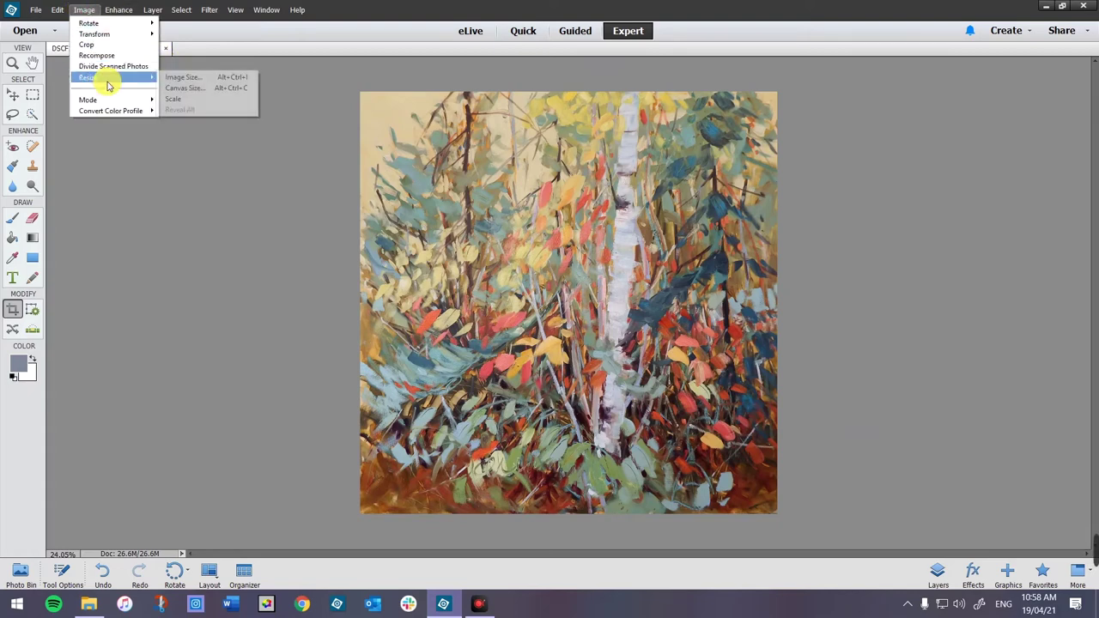
click(236, 157)
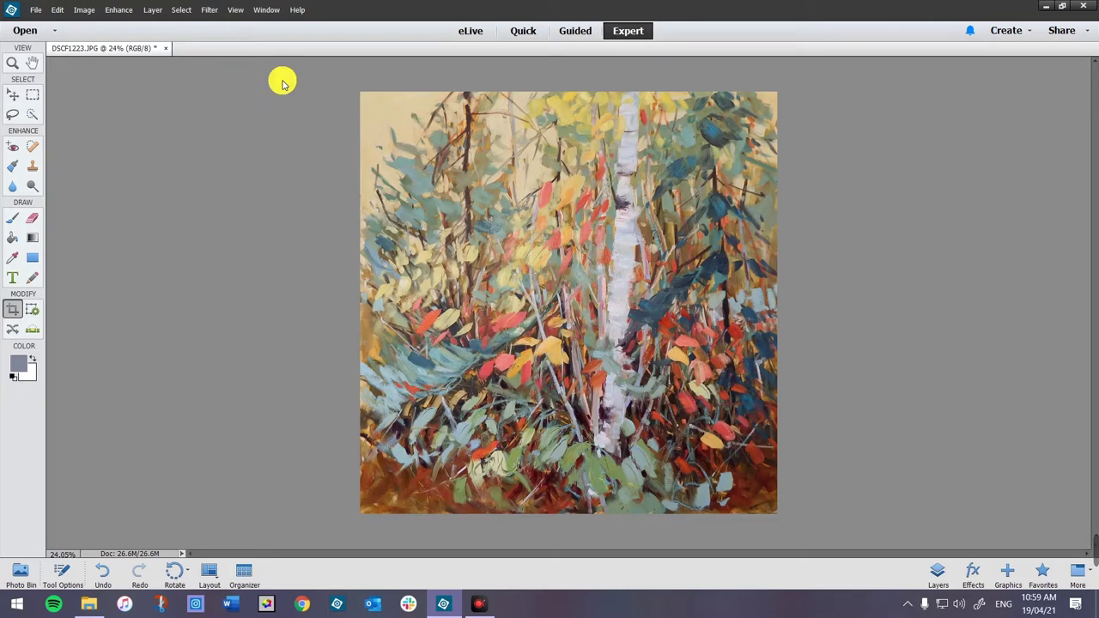
Examine the hue, saturation and lightness controls of the Hue/Saturation adjustment, and close it without changing the painting's colours.
click(120, 10)
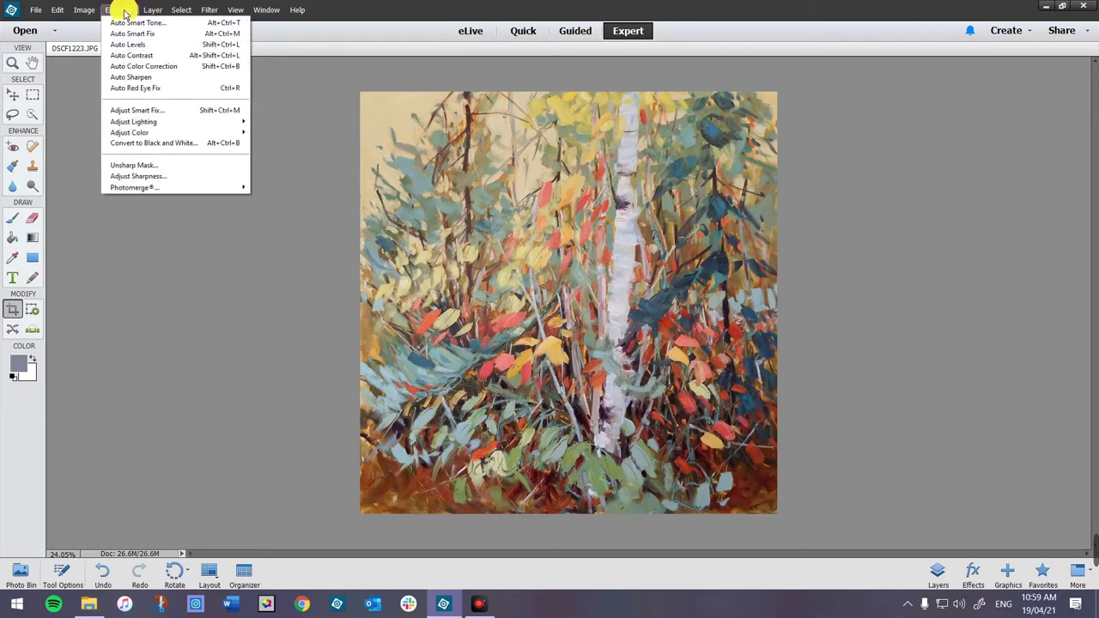
mouse_move(228, 134)
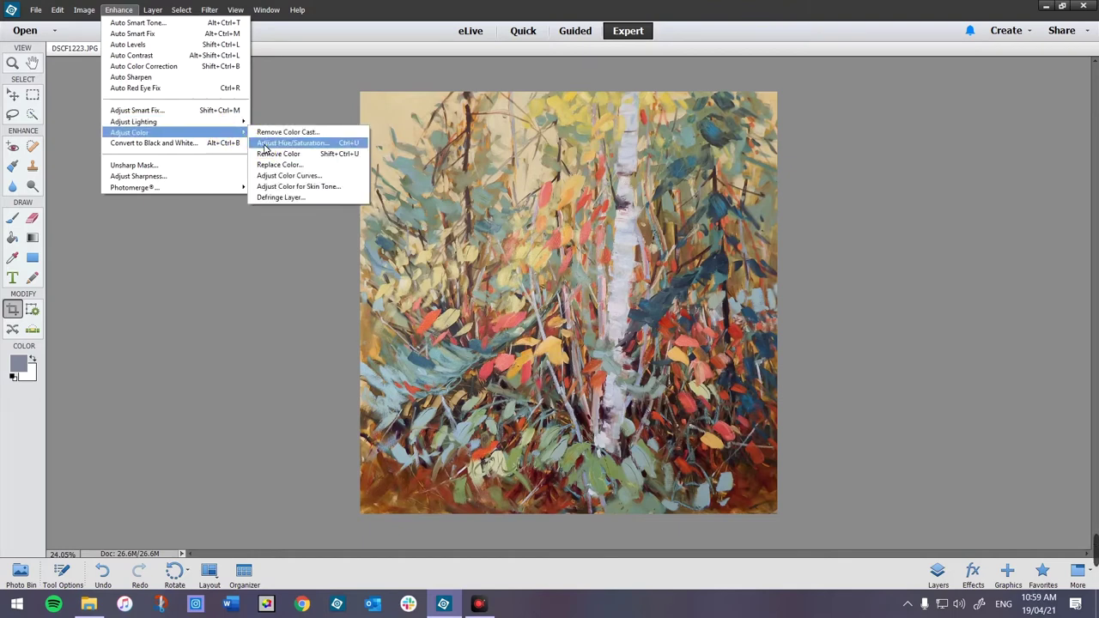
click(267, 143)
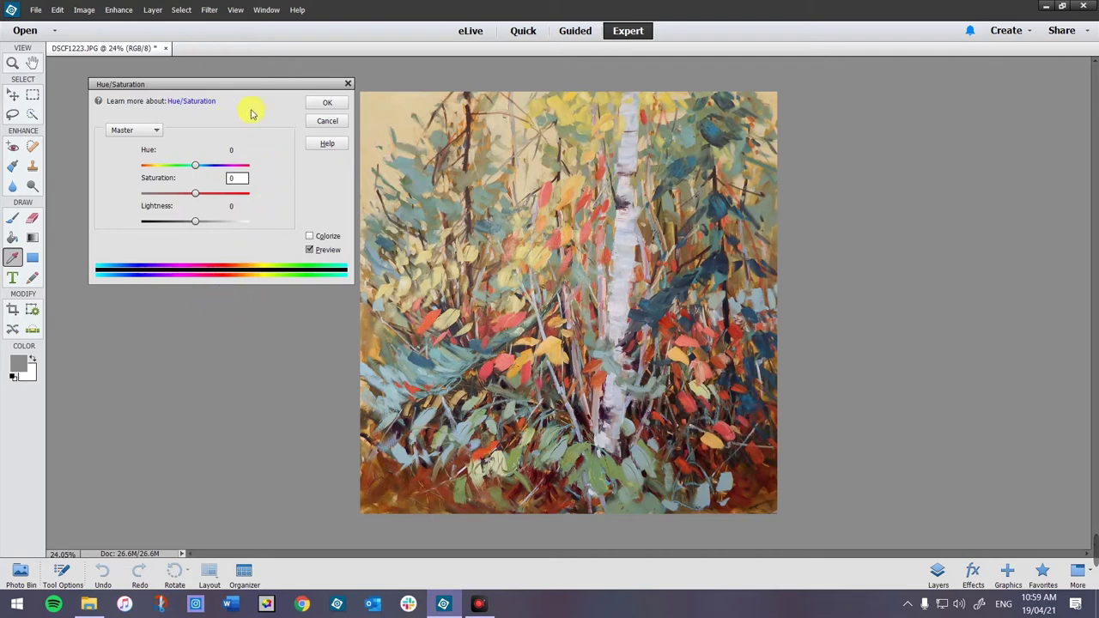
click(348, 83)
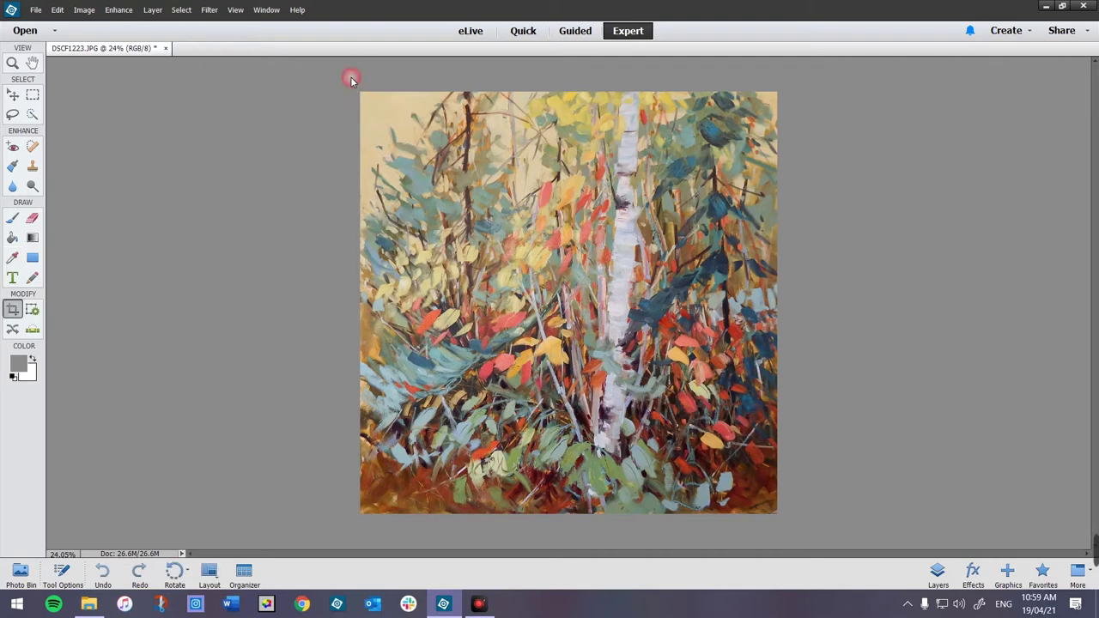
Lighten the painting slightly with a Levels adjustment, setting the RGB white input level to about 250.
click(121, 10)
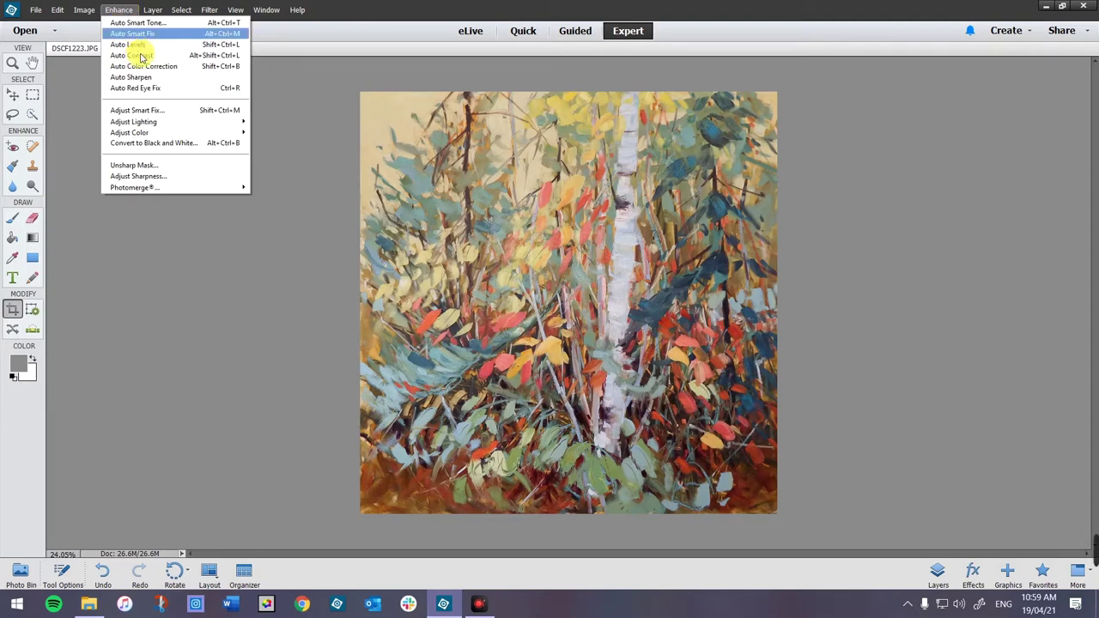
mouse_move(177, 121)
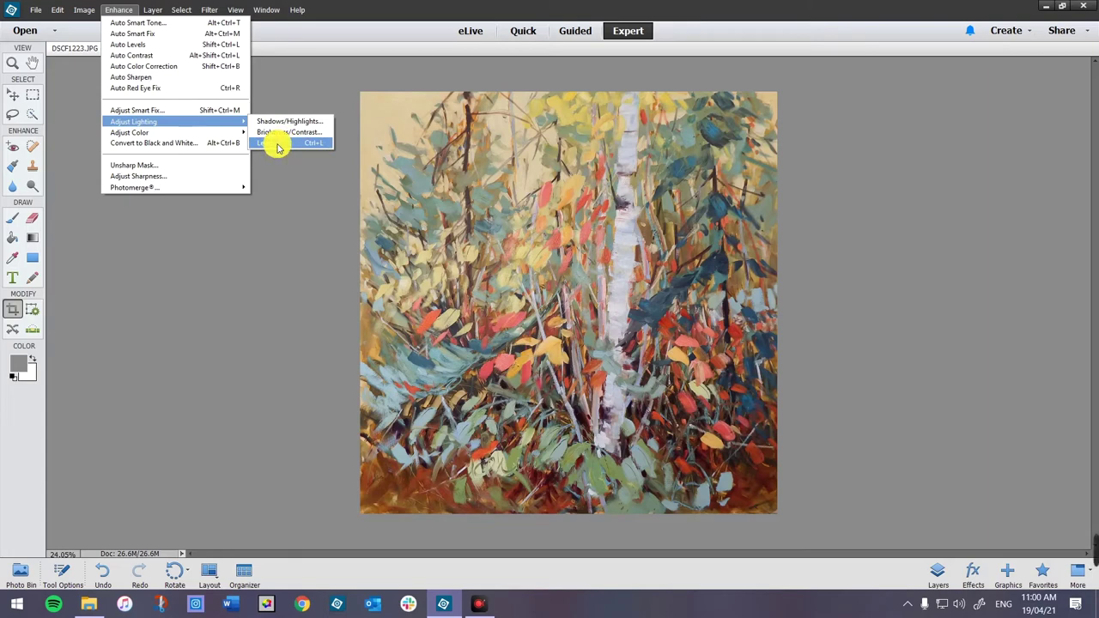
click(277, 145)
drag(227, 206, 218, 204)
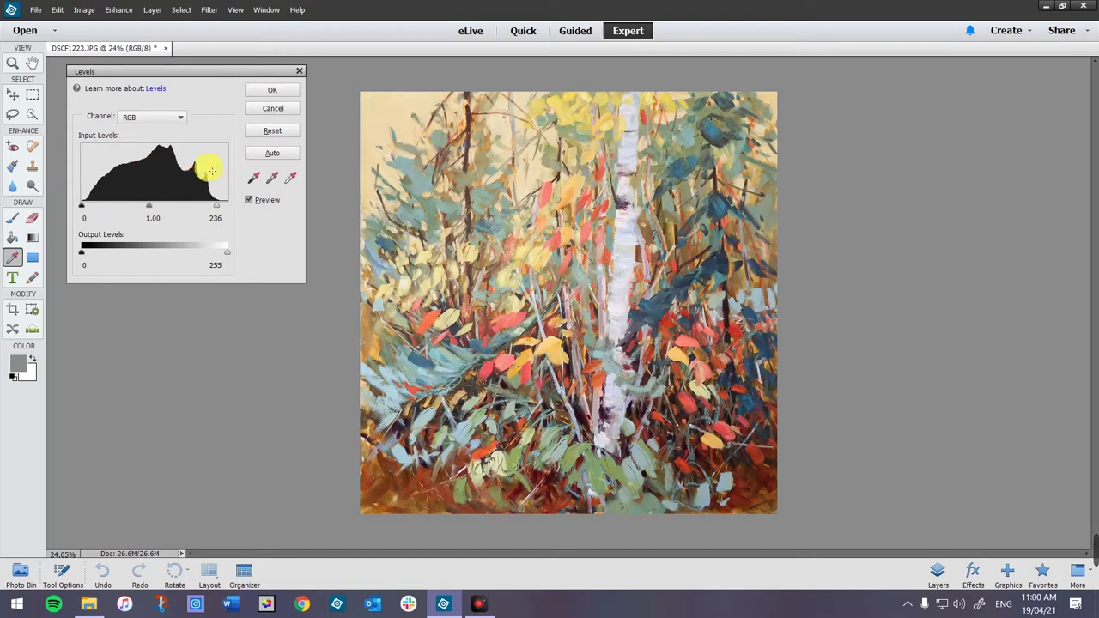
drag(222, 207, 225, 208)
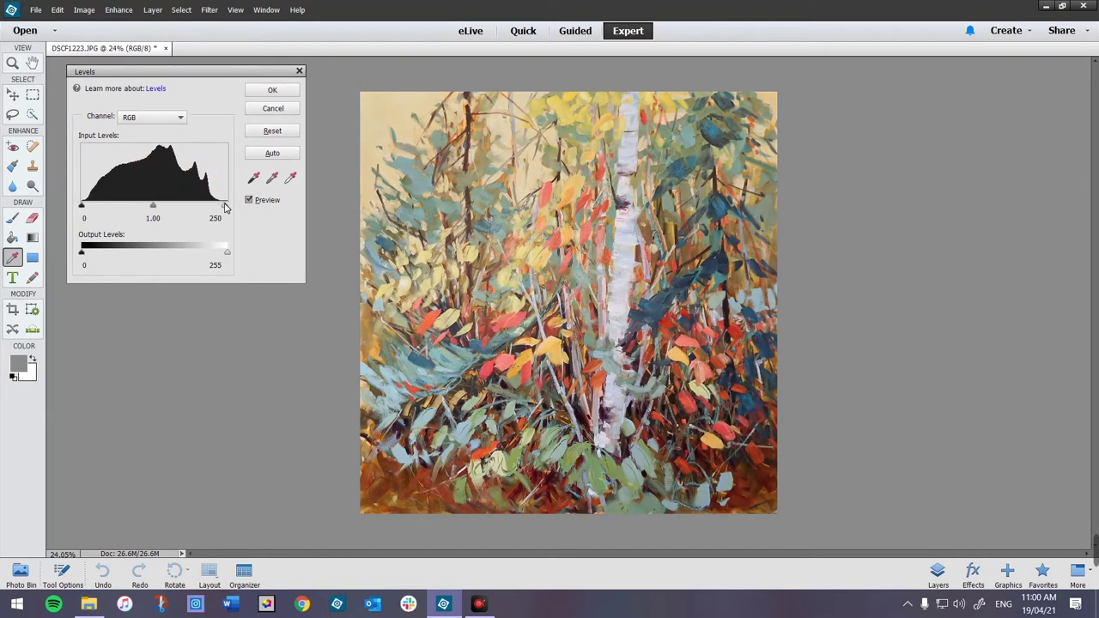
click(267, 95)
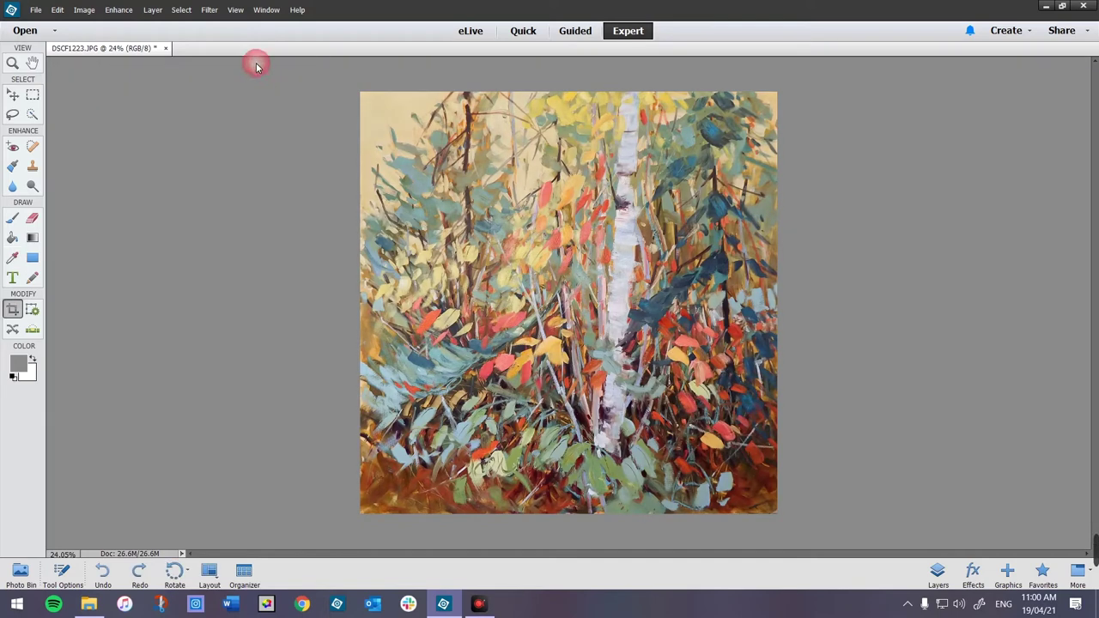
Apply a Brightness/Contrast adjustment to the painting with the brightness set to 3.
click(120, 10)
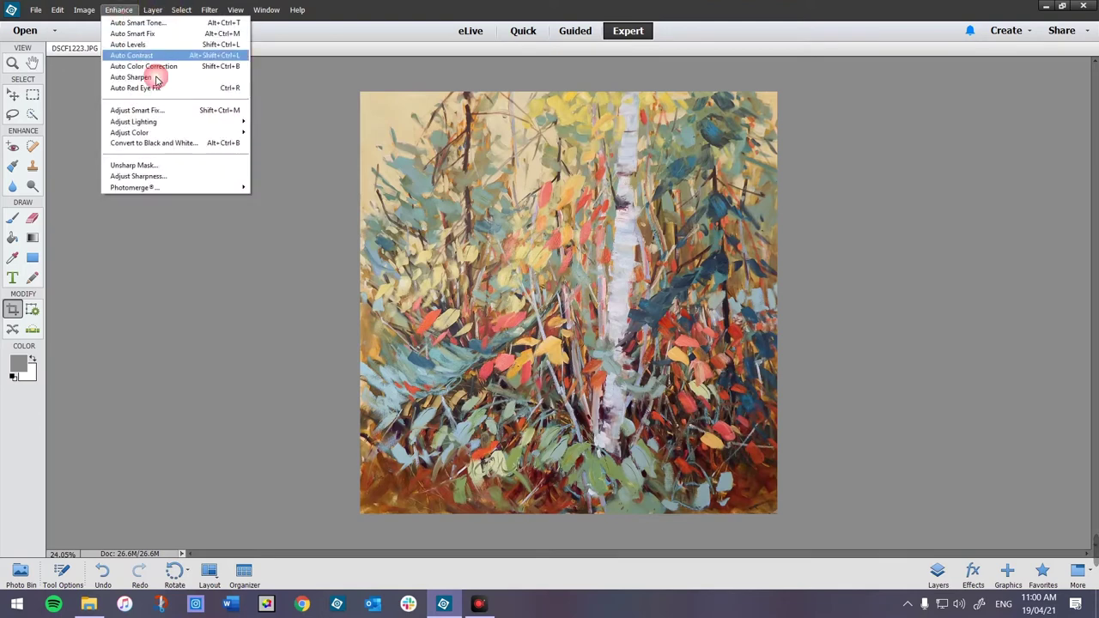
mouse_move(204, 125)
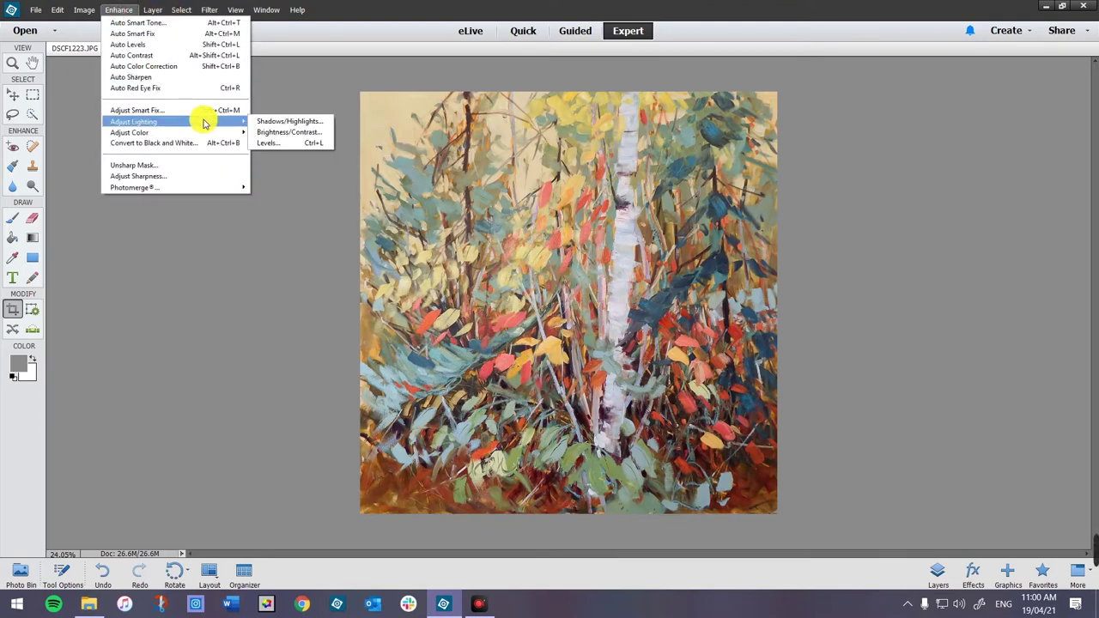
click(258, 134)
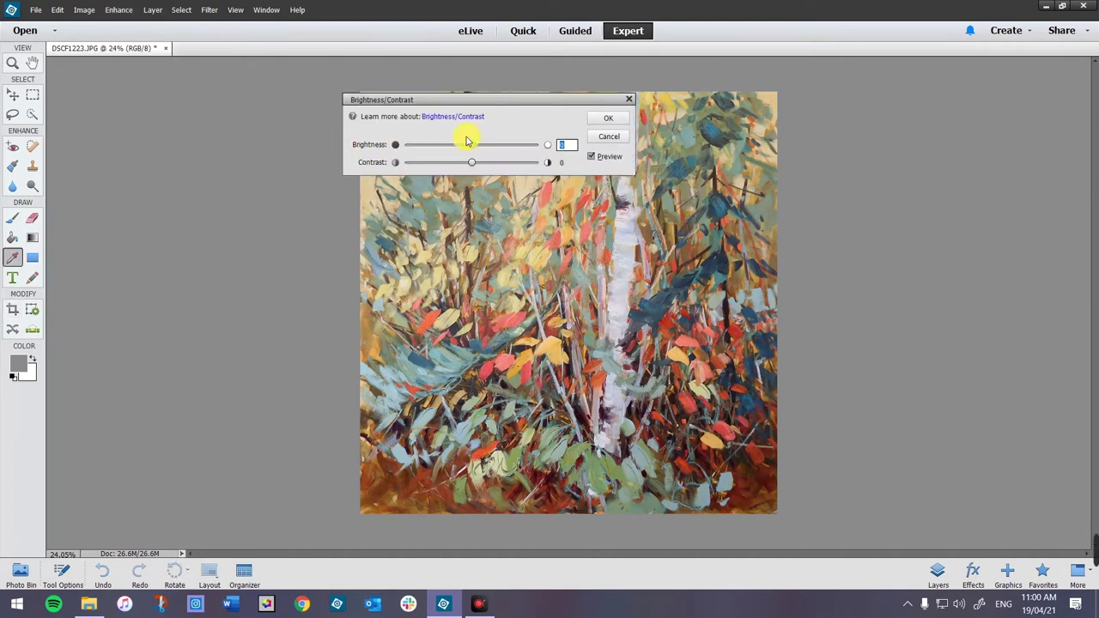
drag(517, 102, 257, 68)
drag(215, 111, 218, 110)
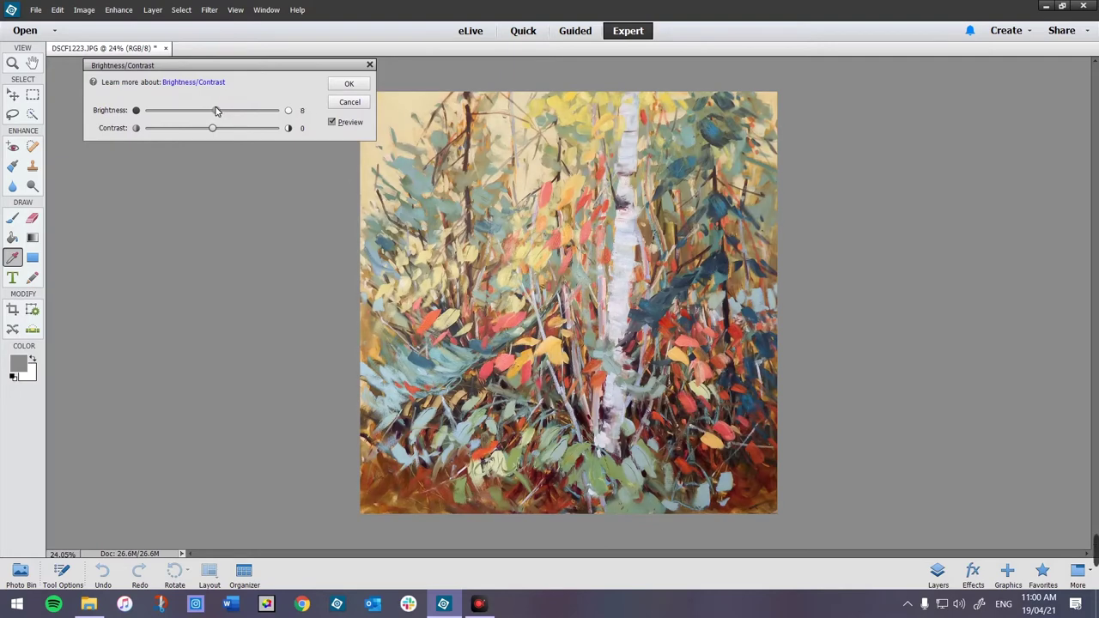
click(303, 109)
text(3)
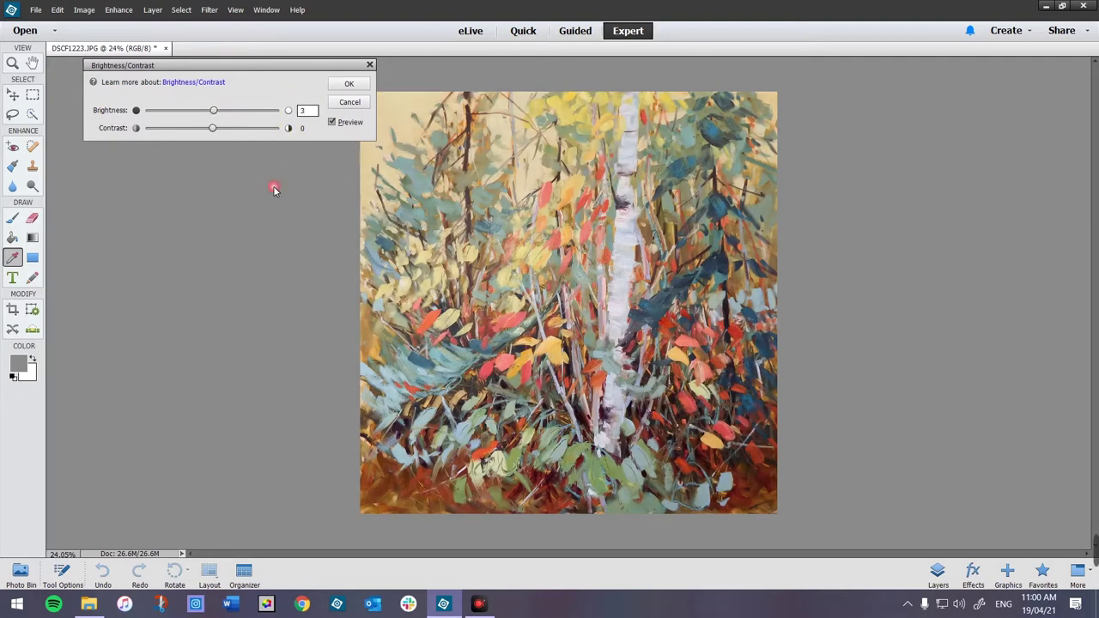
click(346, 83)
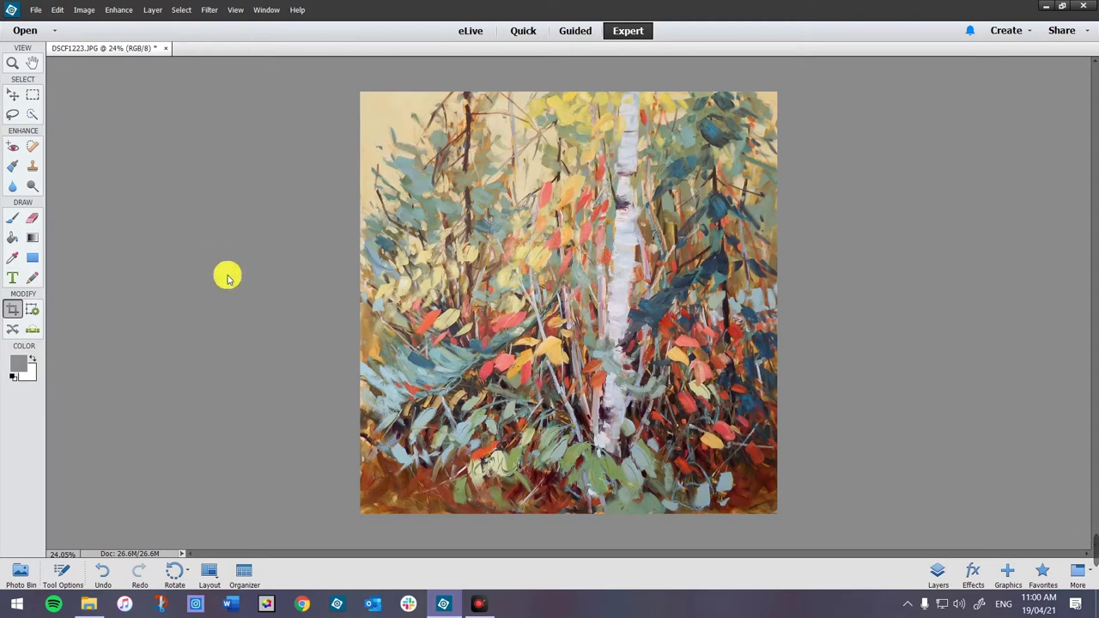
Try a hue shift of -1 on the painting with Hue/Saturation, and set the hue back to 0.
click(118, 10)
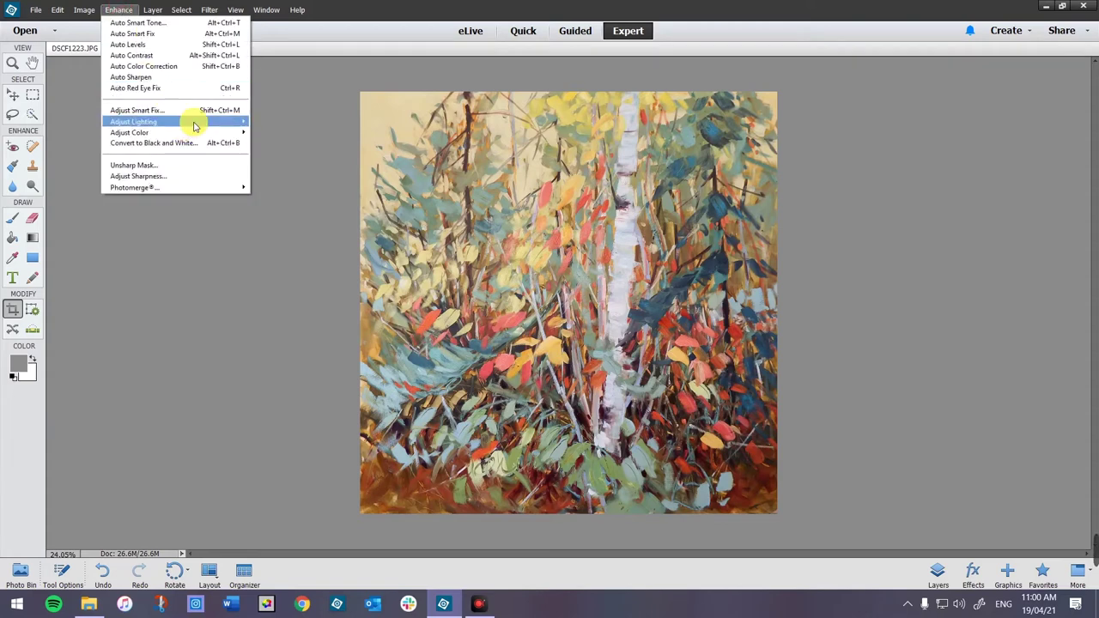
mouse_move(200, 135)
click(268, 142)
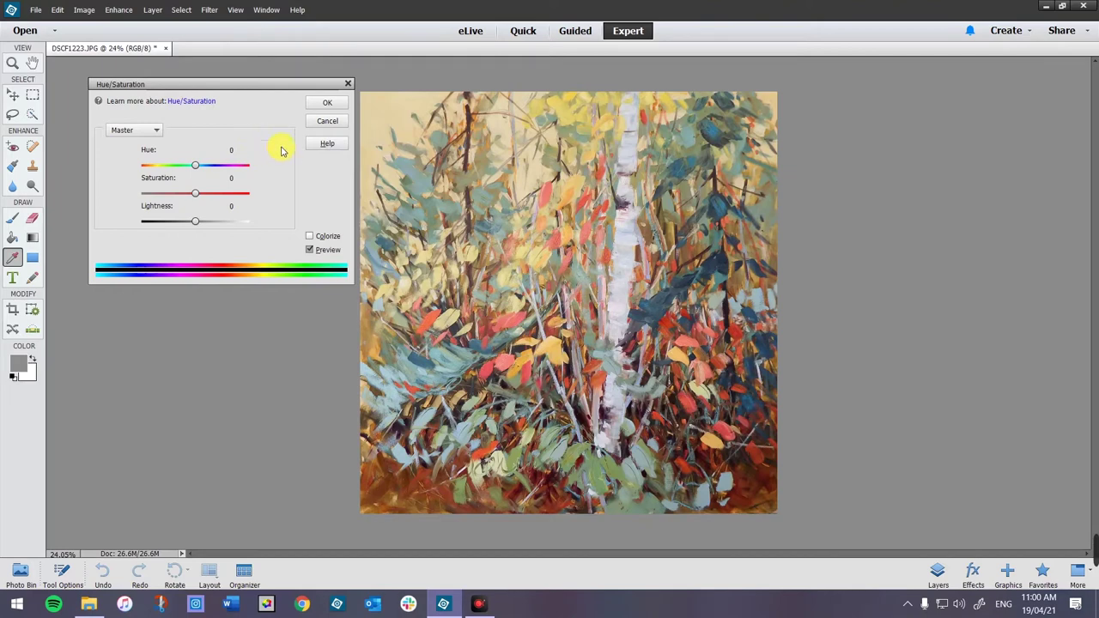
mouse_move(195, 165)
mouse_down()
mouse_move(216, 168)
mouse_move(179, 171)
mouse_move(195, 170)
mouse_up()
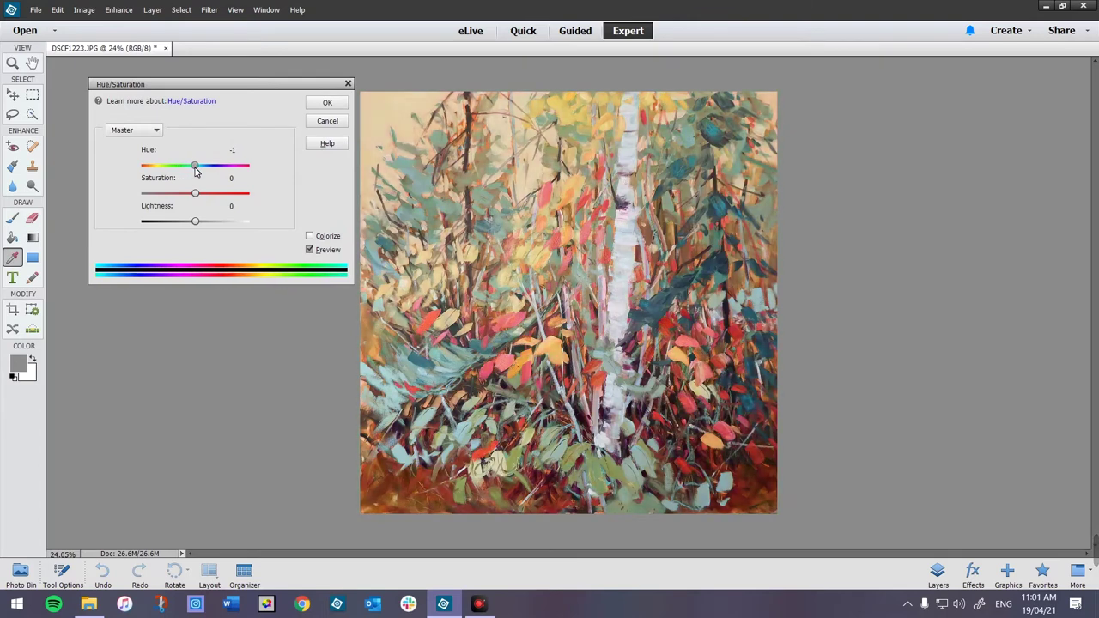
double_click(234, 151)
text(0)
click(324, 103)
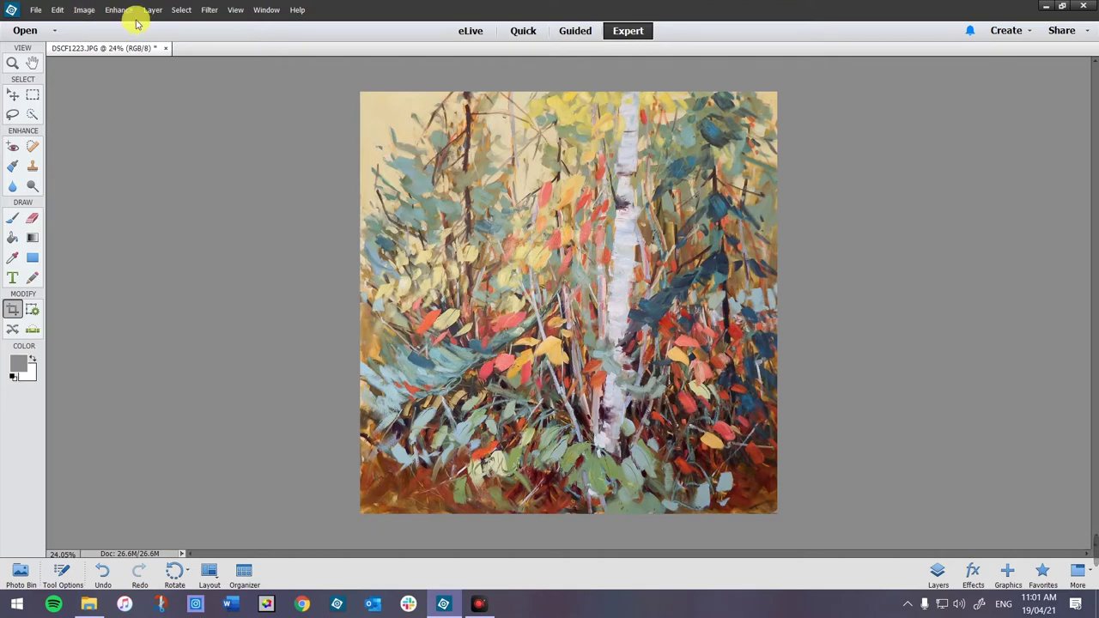
click(85, 10)
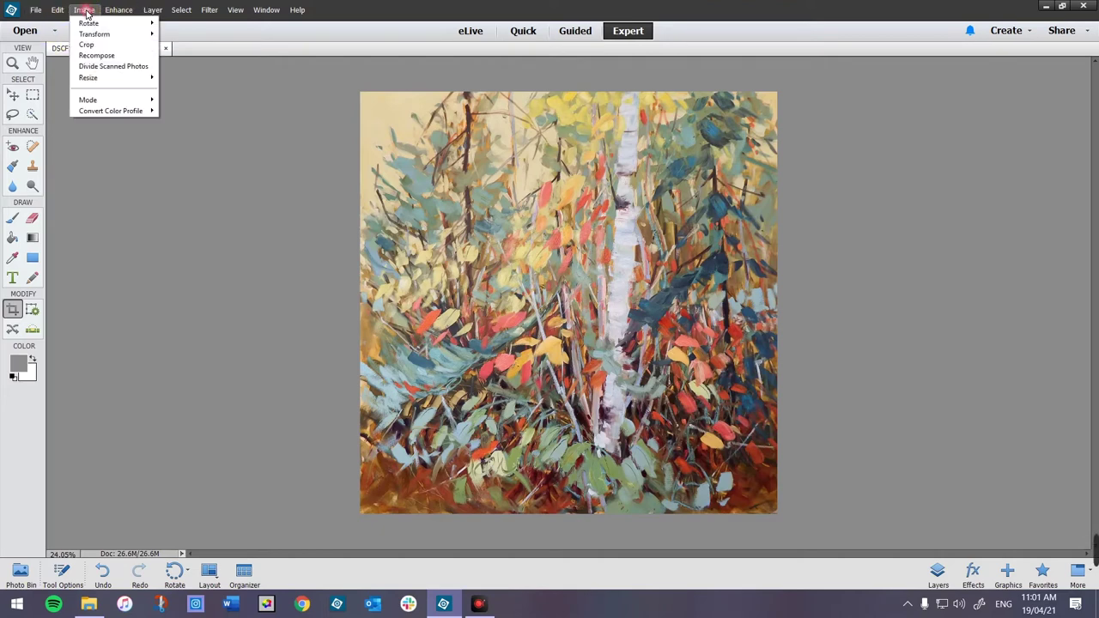
mouse_move(137, 78)
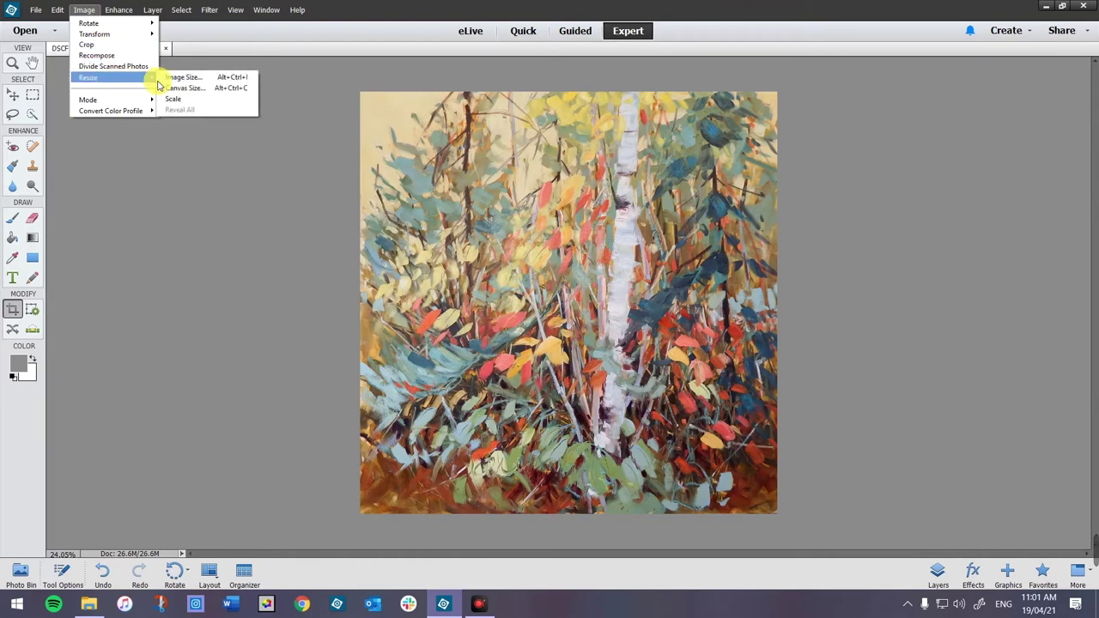
click(181, 83)
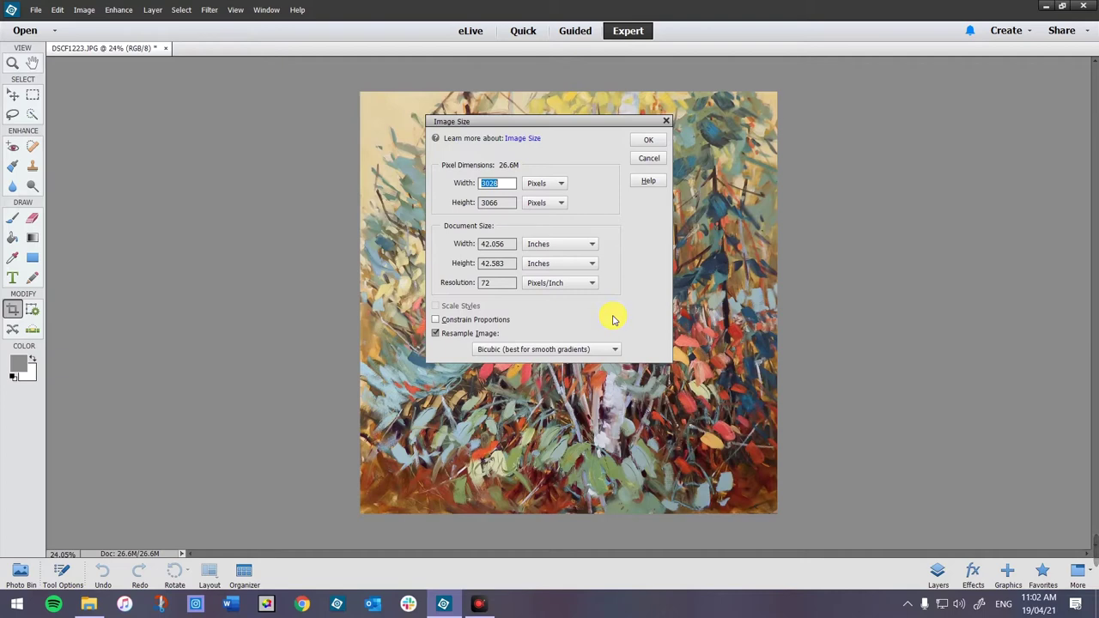
double_click(478, 244)
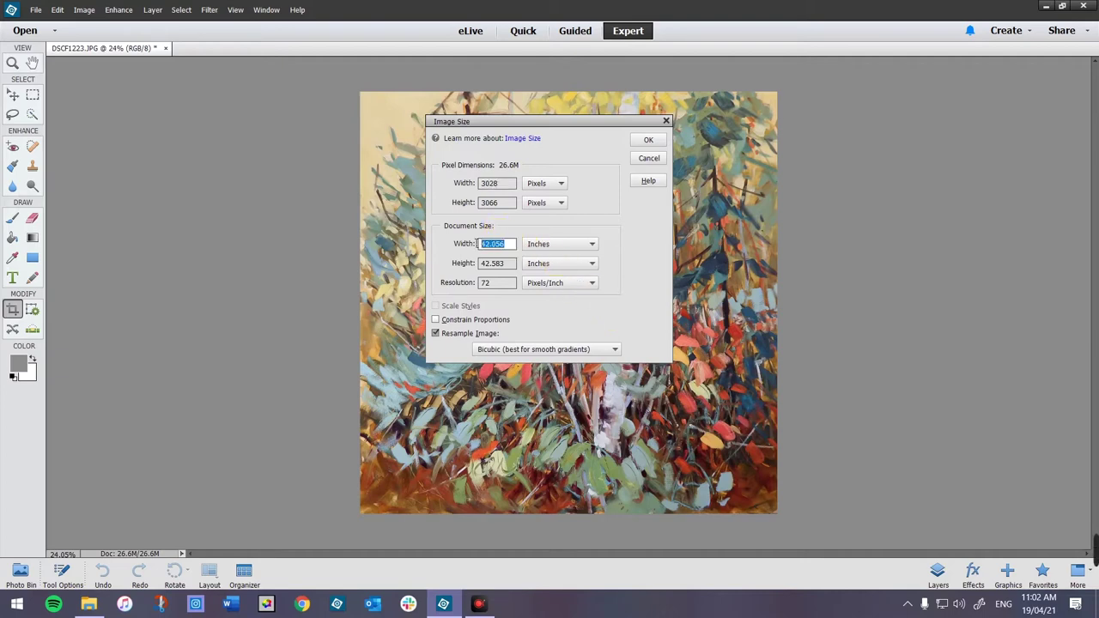
text(36)
click(491, 251)
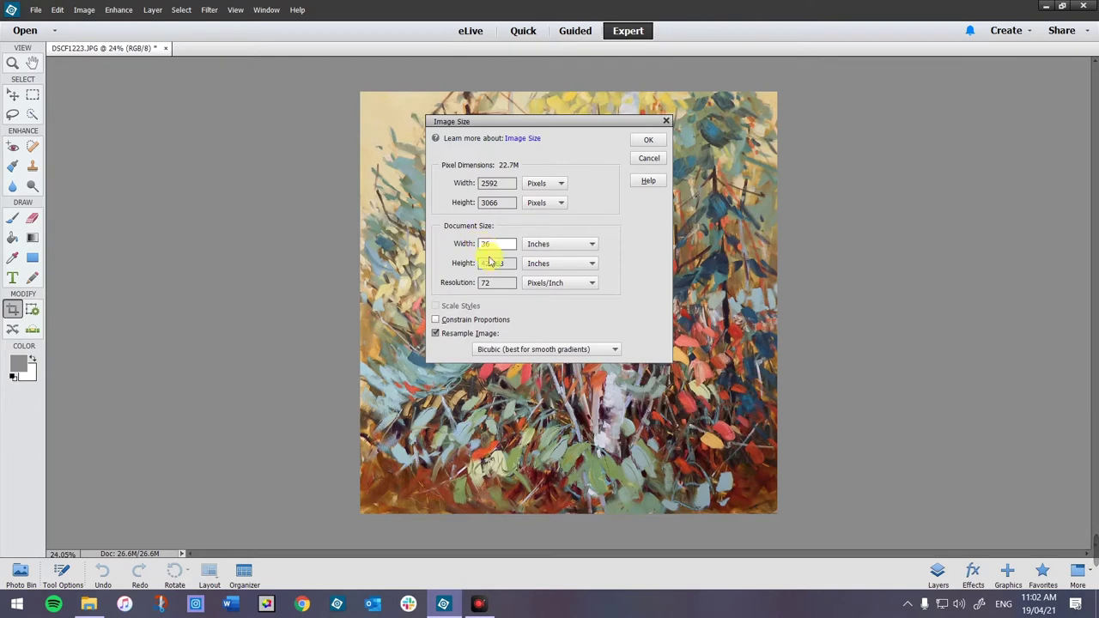
double_click(492, 265)
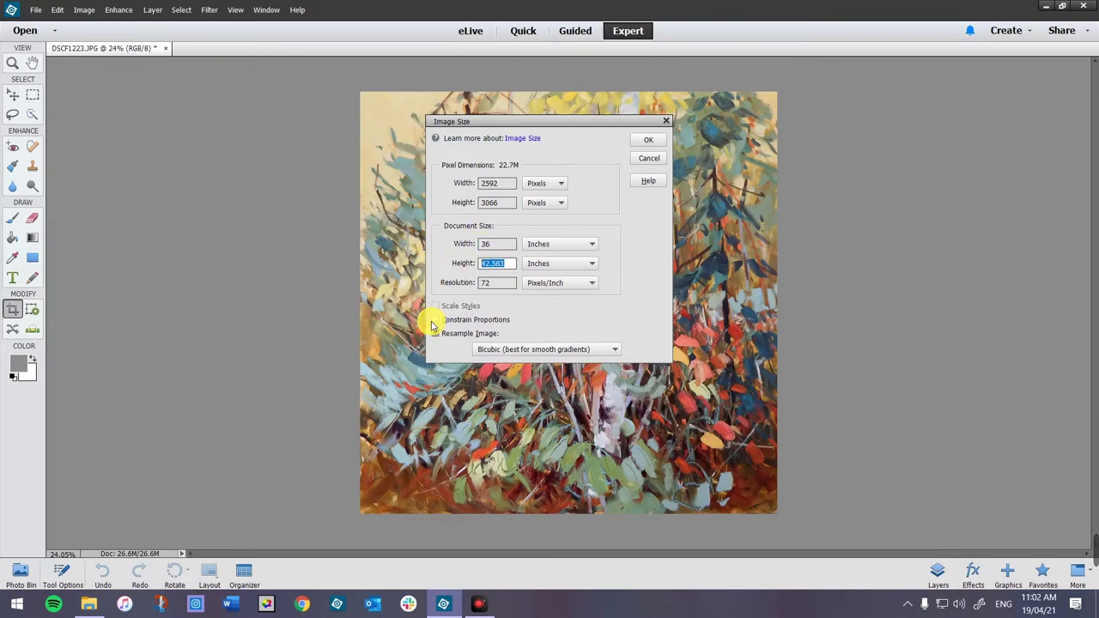
click(649, 158)
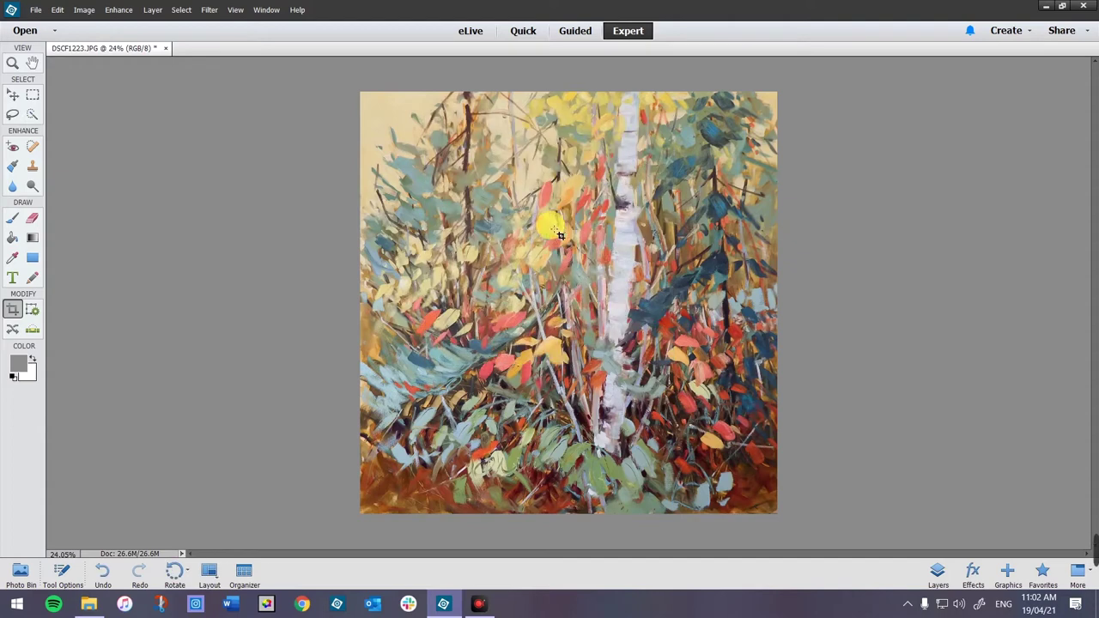
Set the image's document size to 36 inches wide by 36 inches high, without constraining proportions.
click(85, 10)
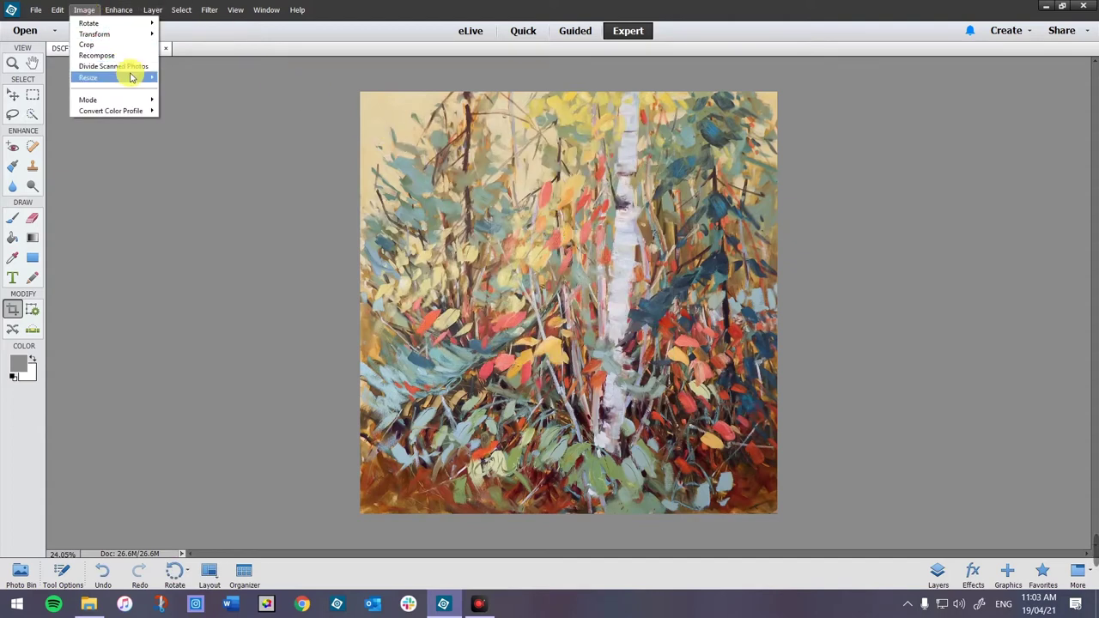
mouse_move(135, 78)
click(177, 79)
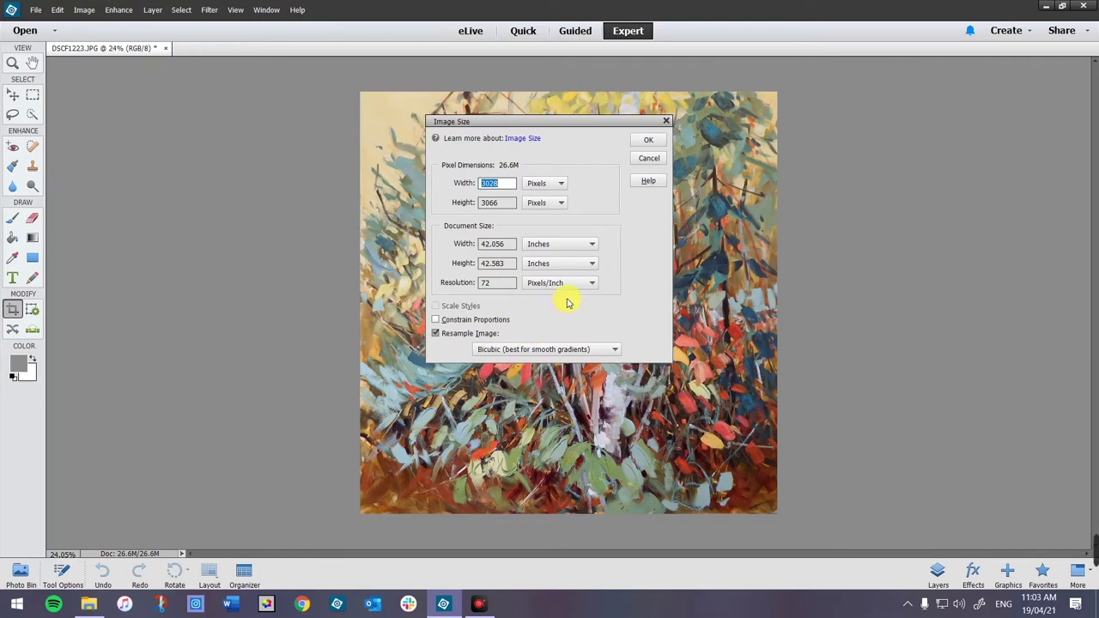
double_click(481, 245)
click(436, 320)
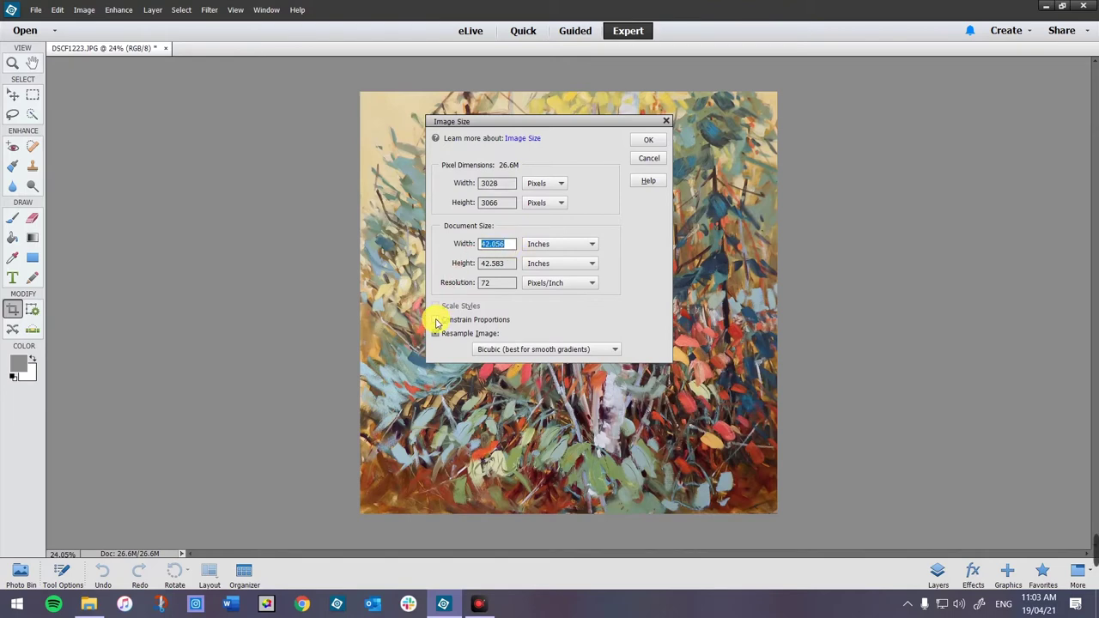
text(36)
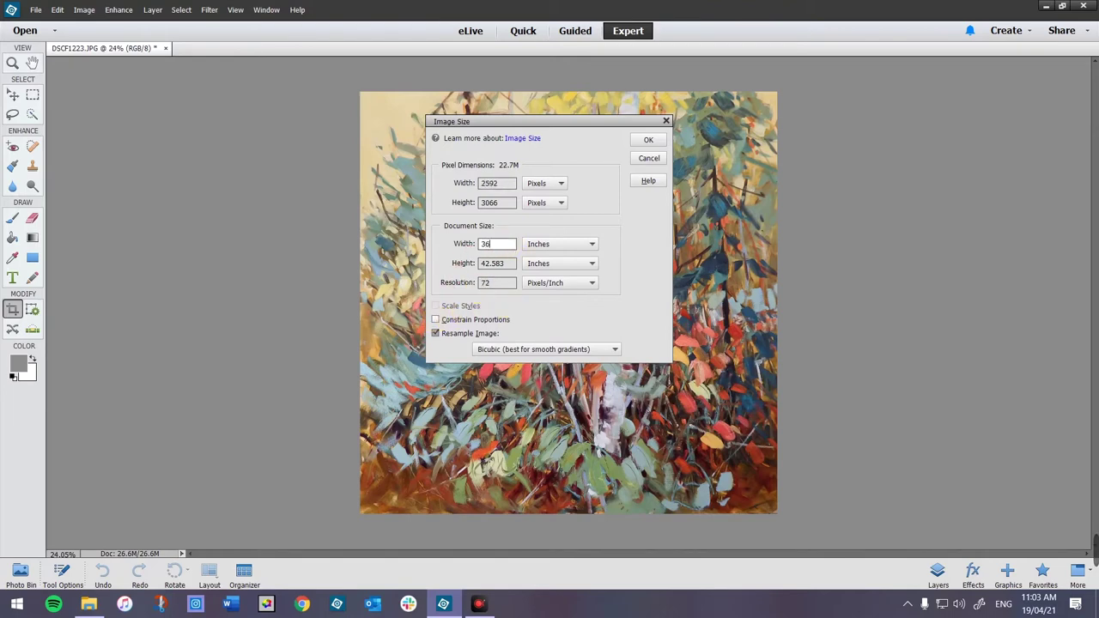
double_click(486, 264)
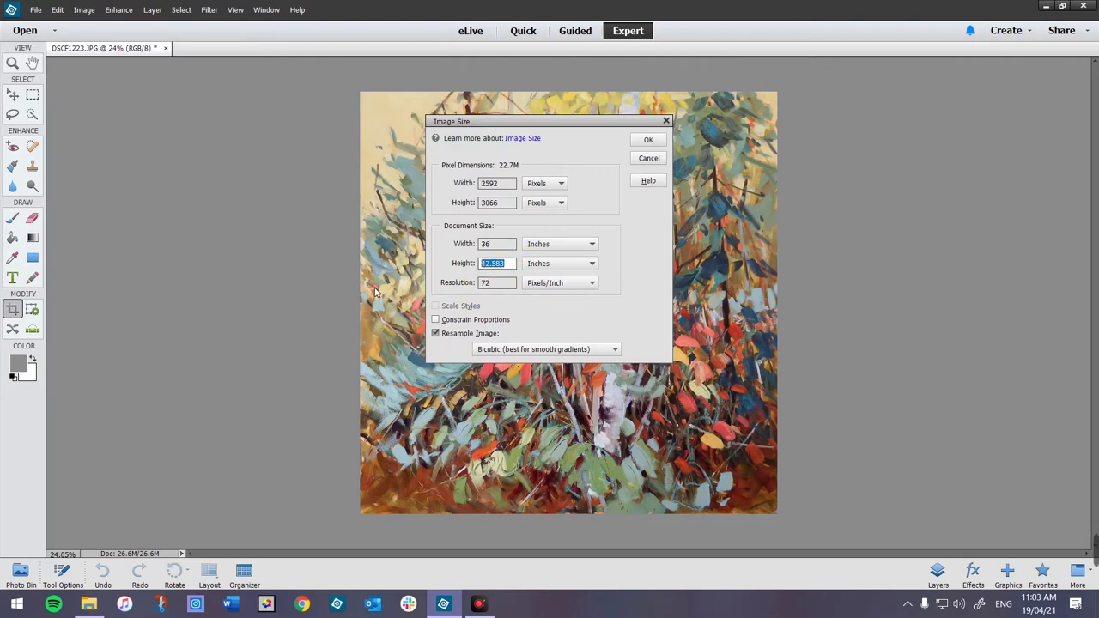
text(36)
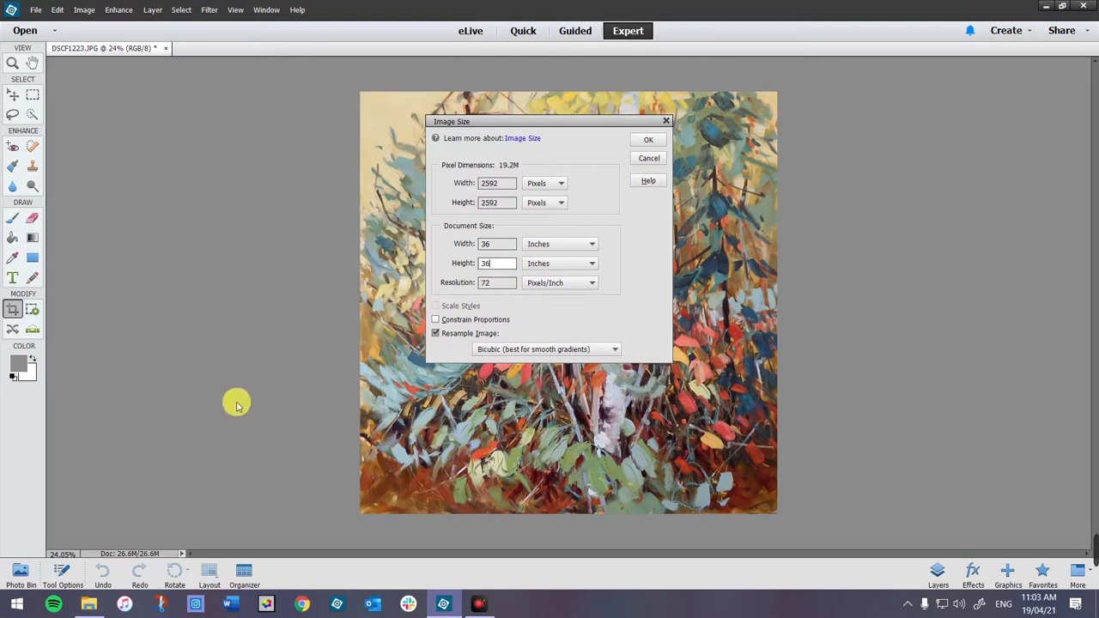
click(562, 301)
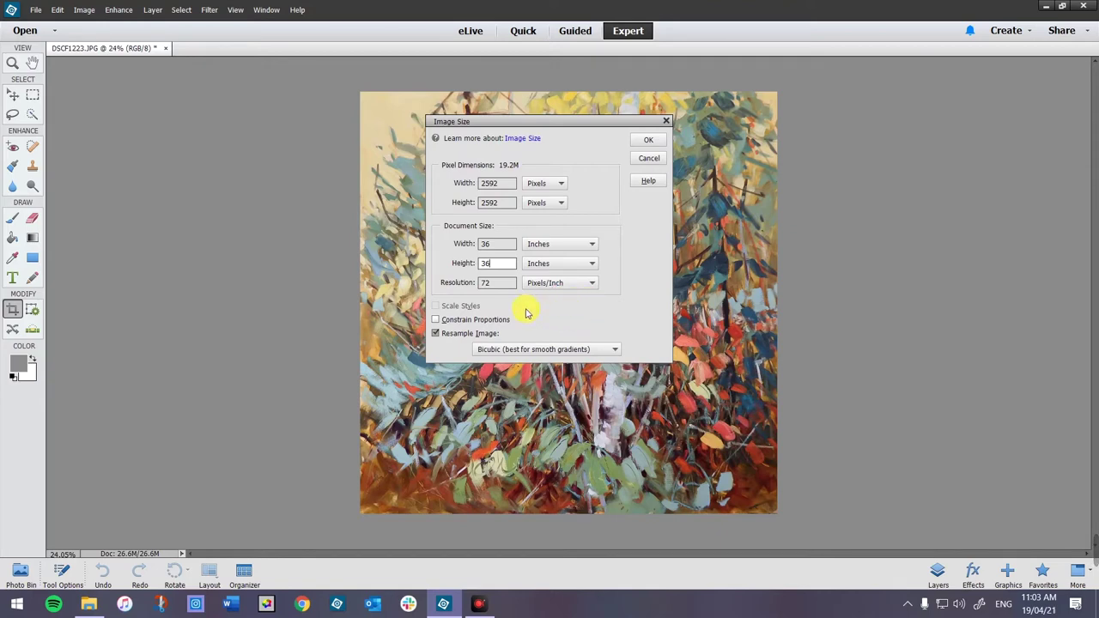
Set the image resolution to 200 pixels/inch and apply the new image size.
double_click(482, 283)
text(150)
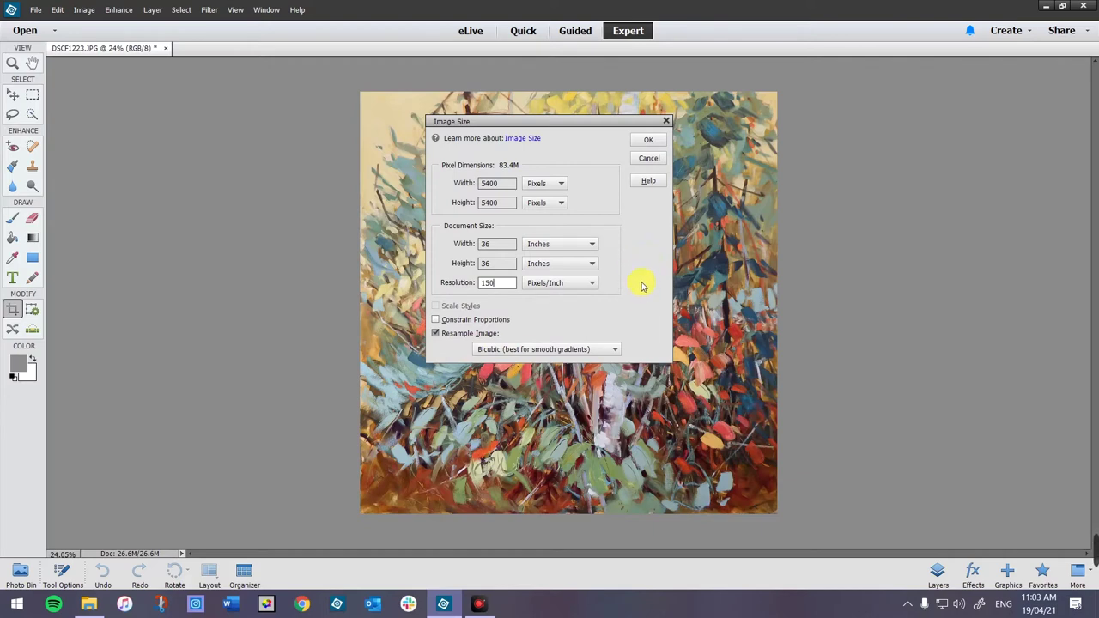
double_click(501, 286)
text(200)
click(653, 142)
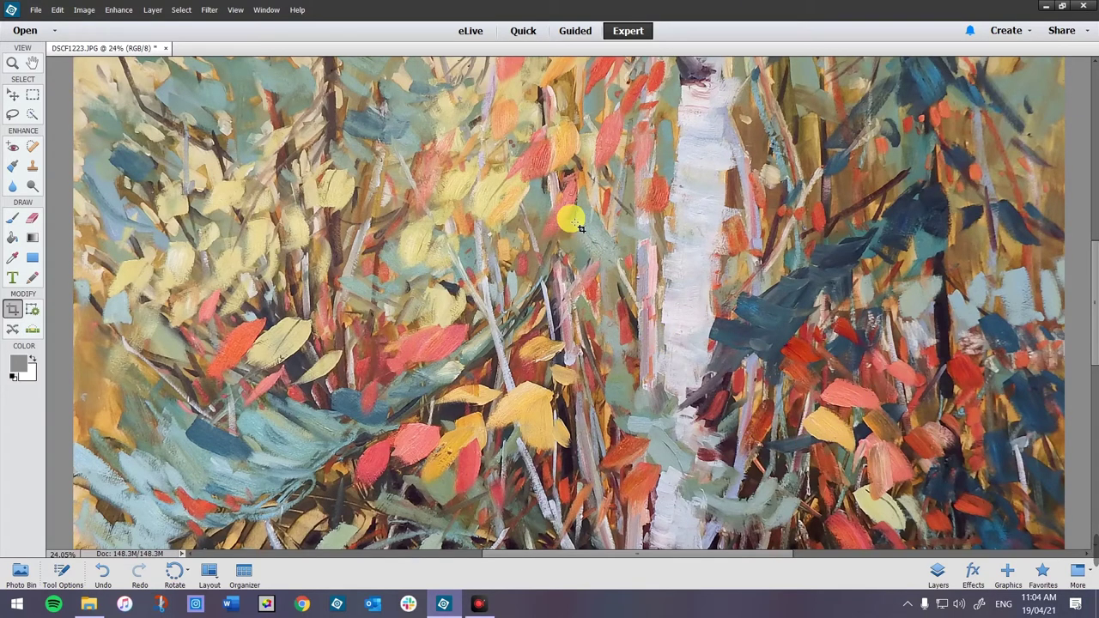
Start saving the edited painting under a new name, choosing the Working Artist Slide Show folder as the destination.
scroll(532, 240, down, 2)
scroll(536, 244, down, 1)
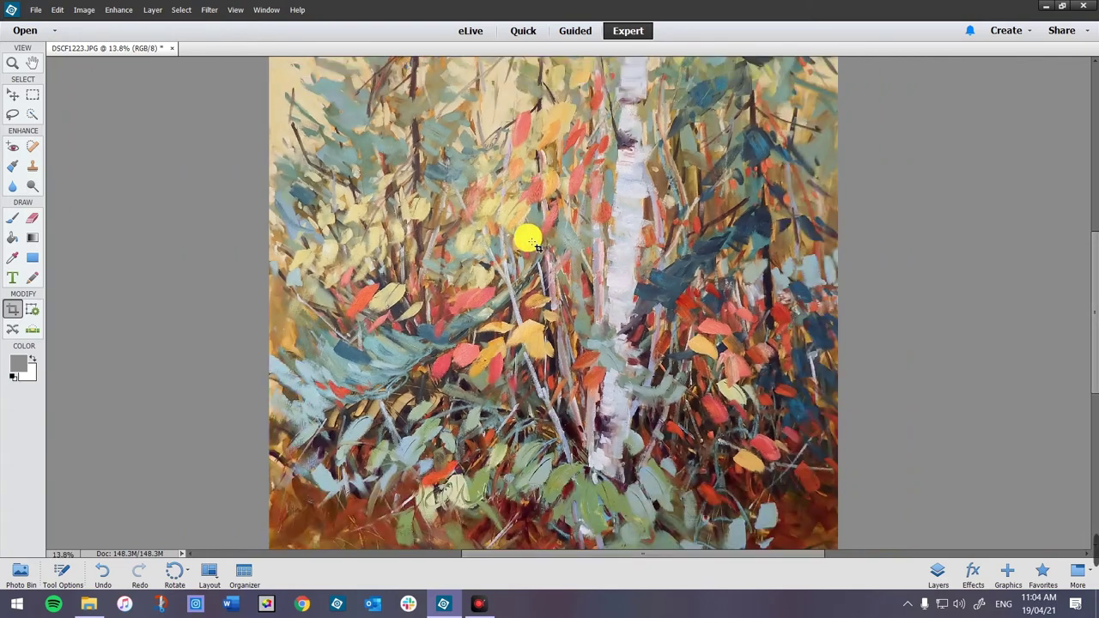
scroll(534, 244, down, 1)
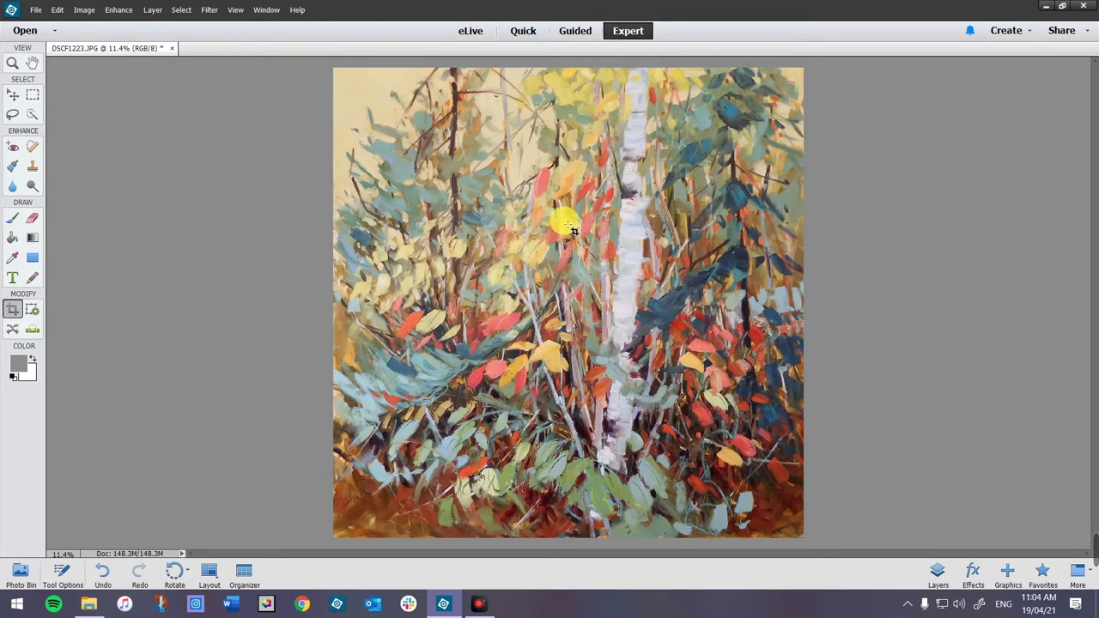
click(35, 9)
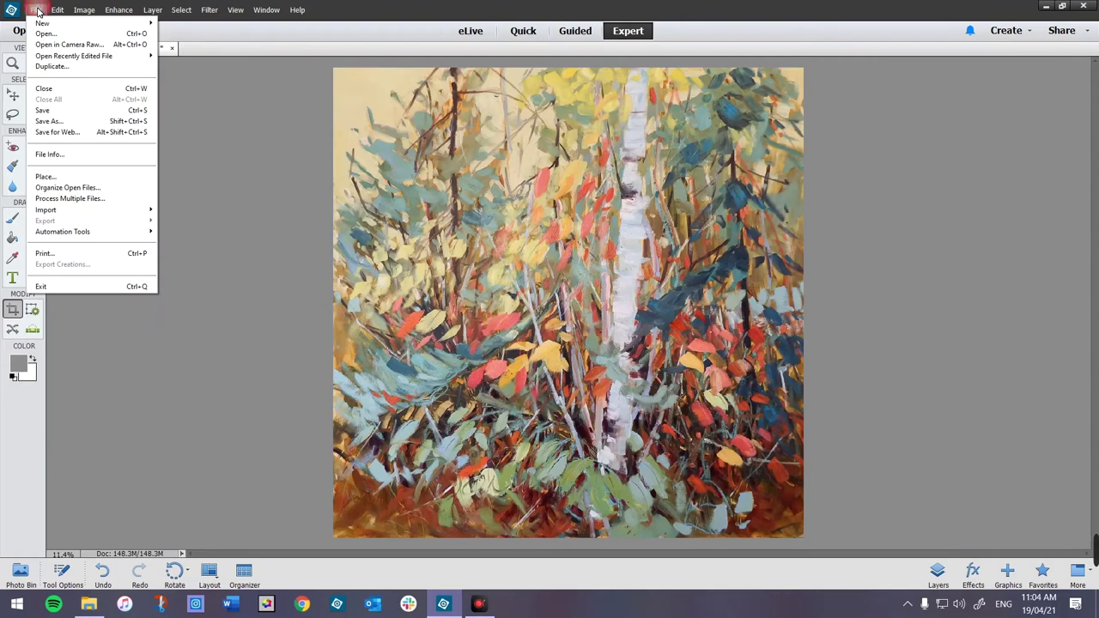
click(59, 125)
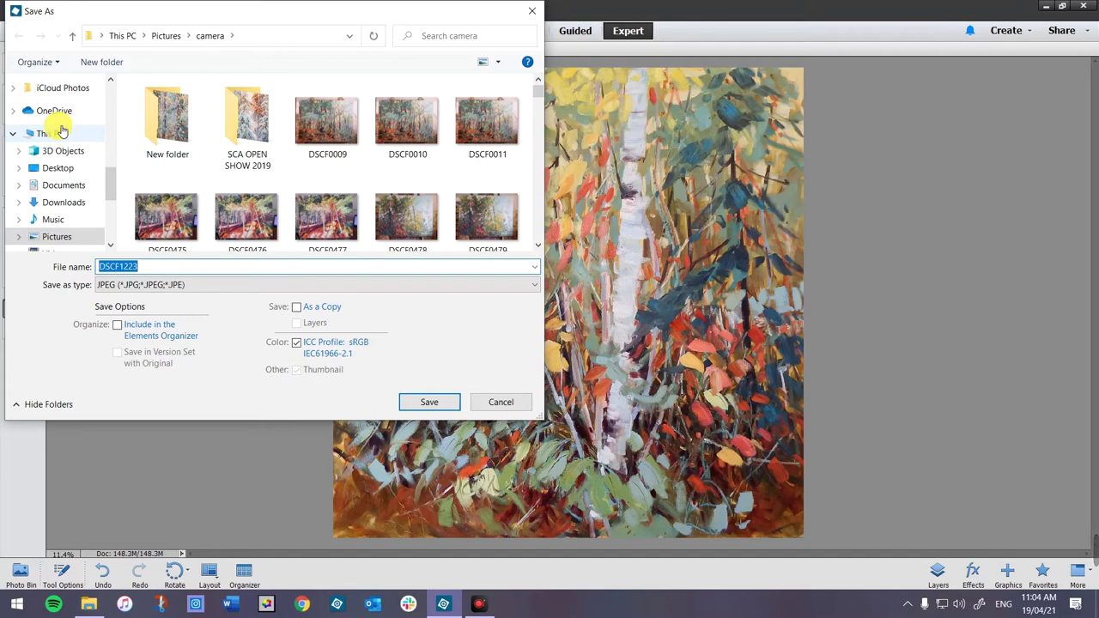
drag(108, 178, 106, 107)
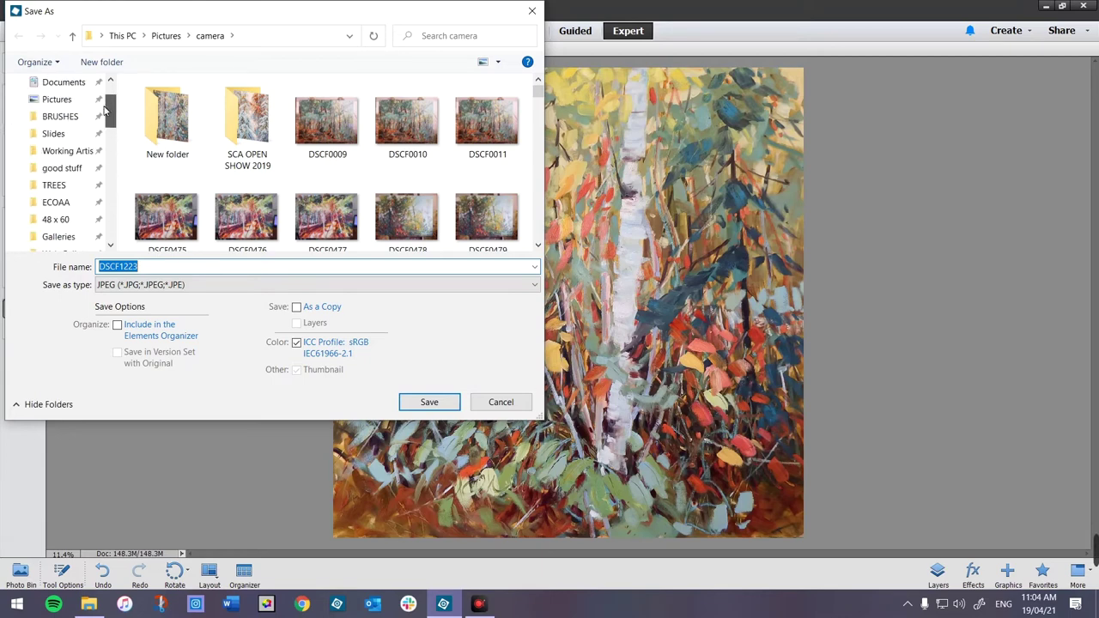
click(79, 150)
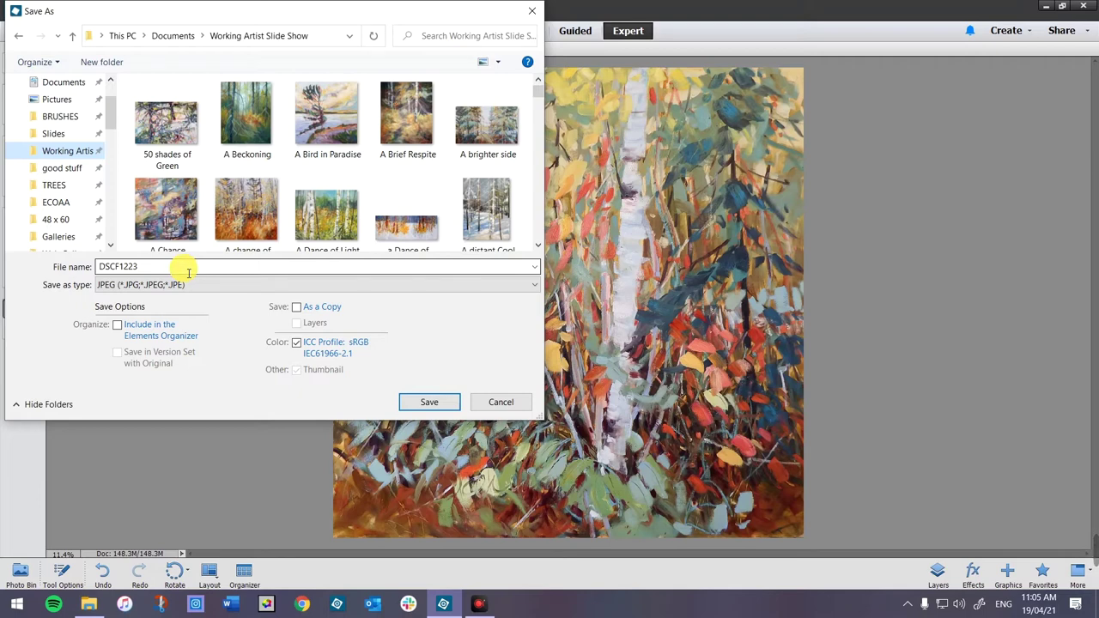
Save the painting as the JPEG file Sheer Madness, replacing the existing file, with quality 12 (Maximum) and the Baseline ("Standard") format.
double_click(189, 269)
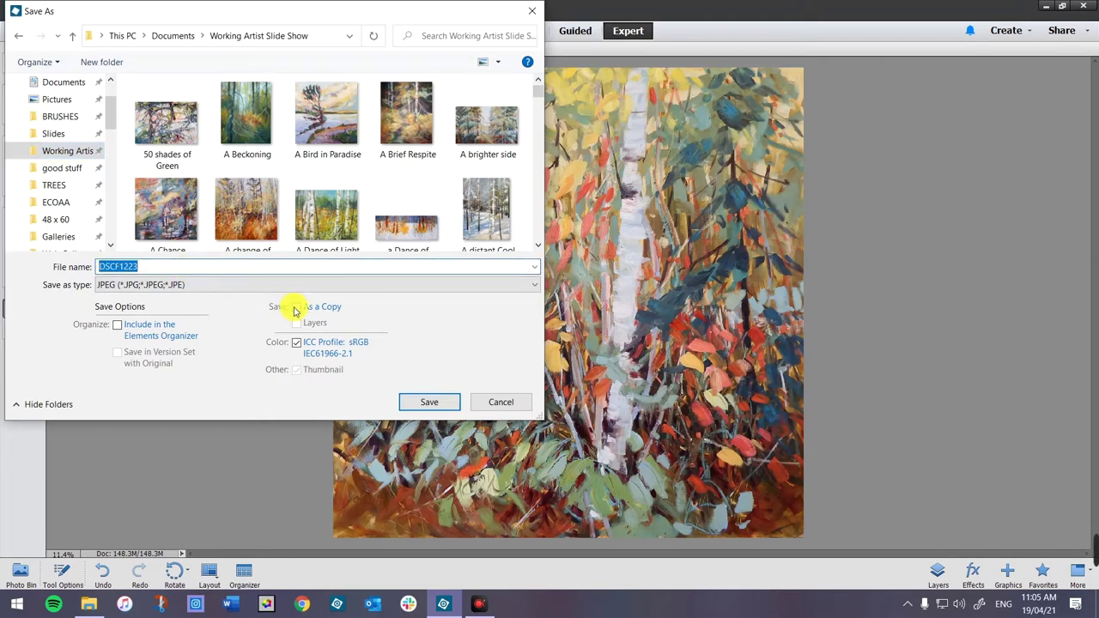
text(She)
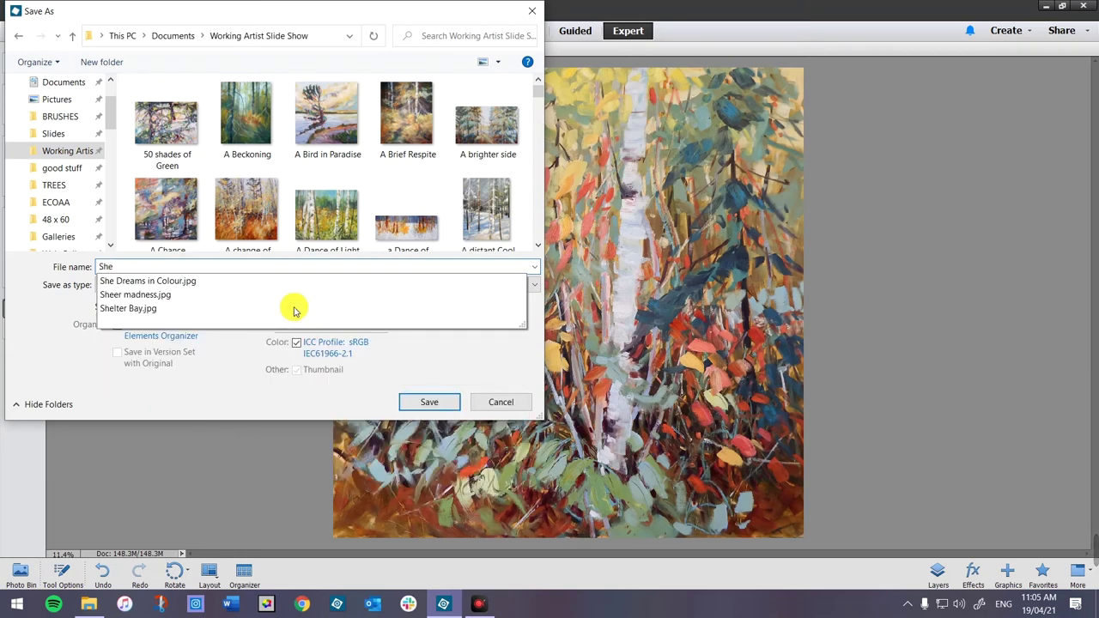
text(er Madness)
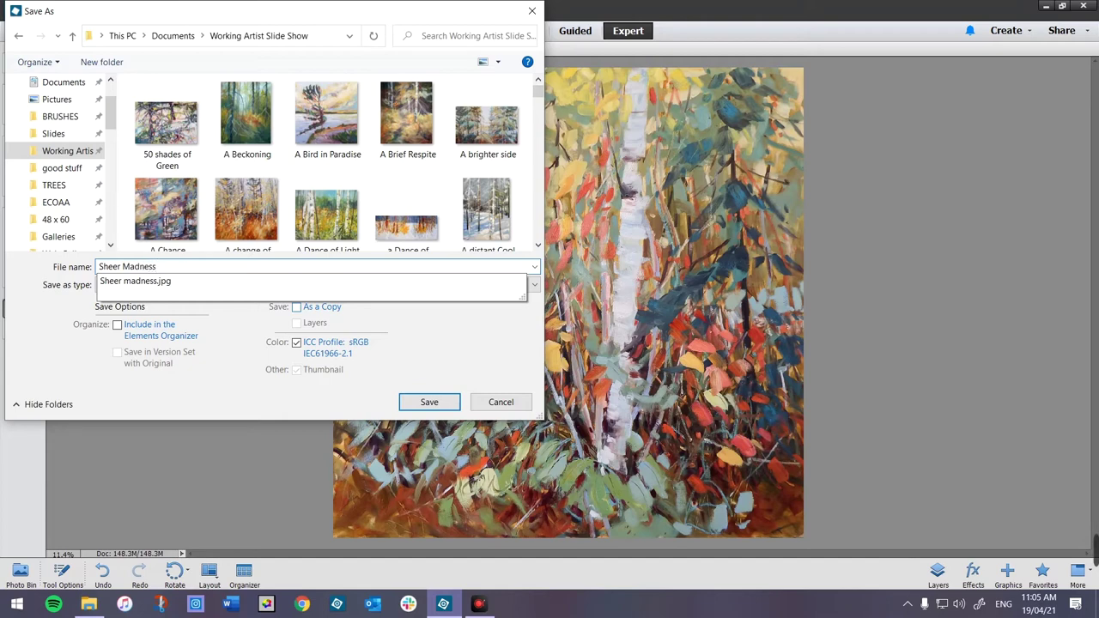
click(426, 404)
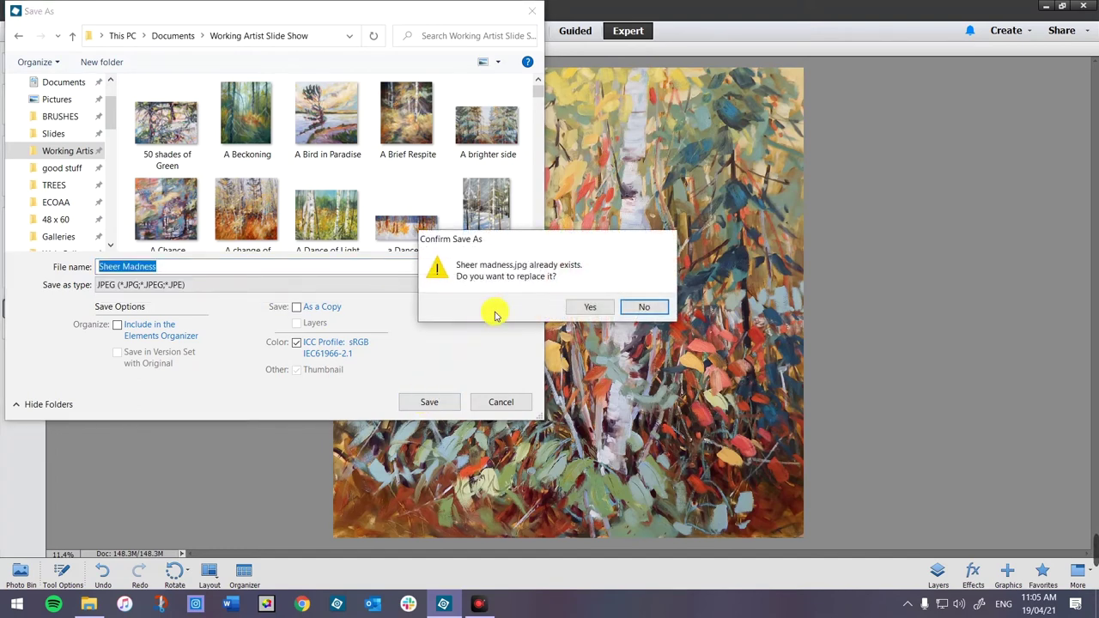
click(583, 309)
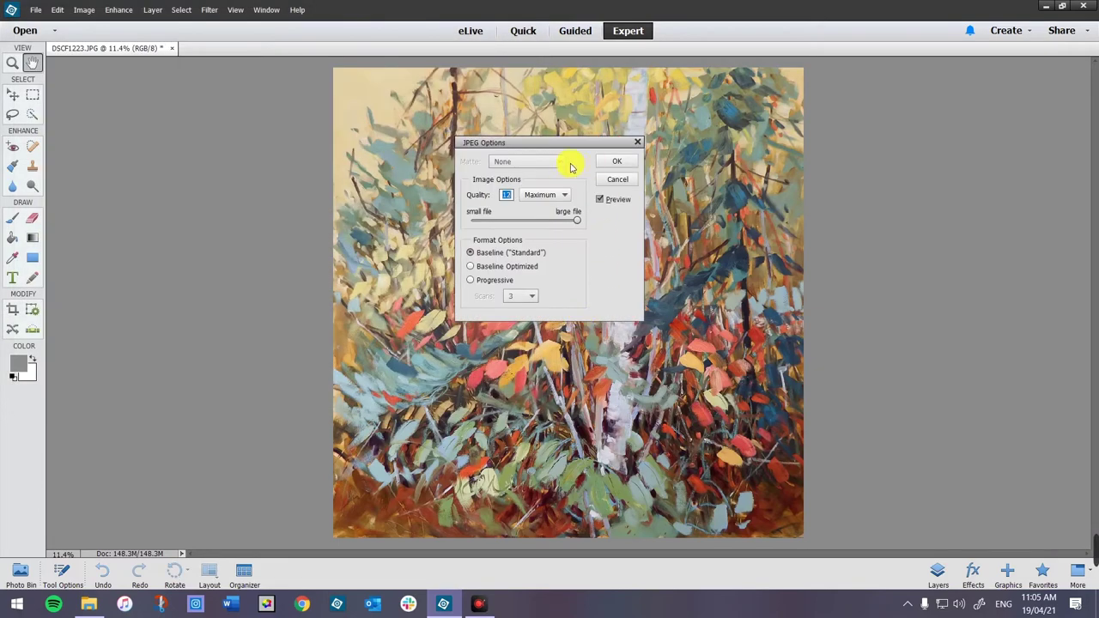
click(613, 164)
drag(614, 165, 726, 199)
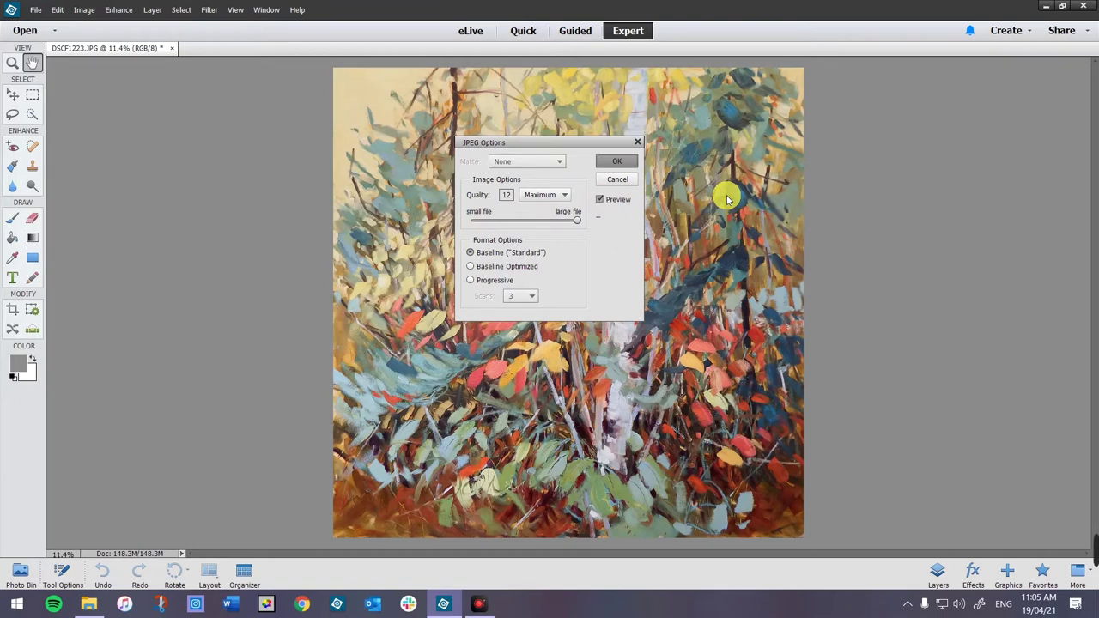
key(Return)
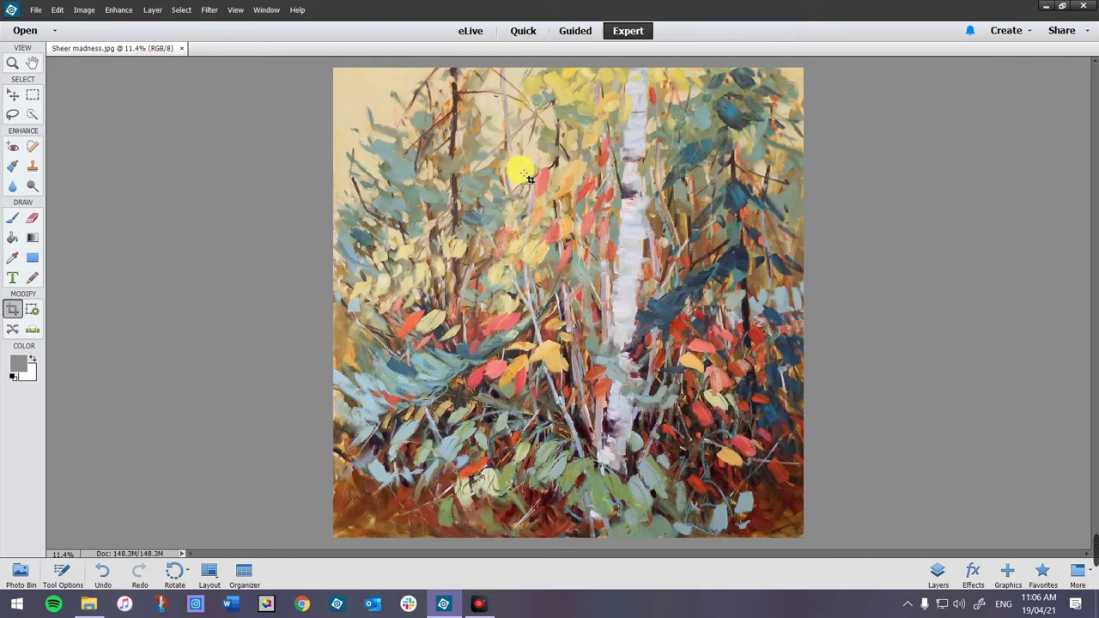
In the Image Size settings, turn on Constrain Proportions and set the resolution to 72 pixels/inch.
click(84, 9)
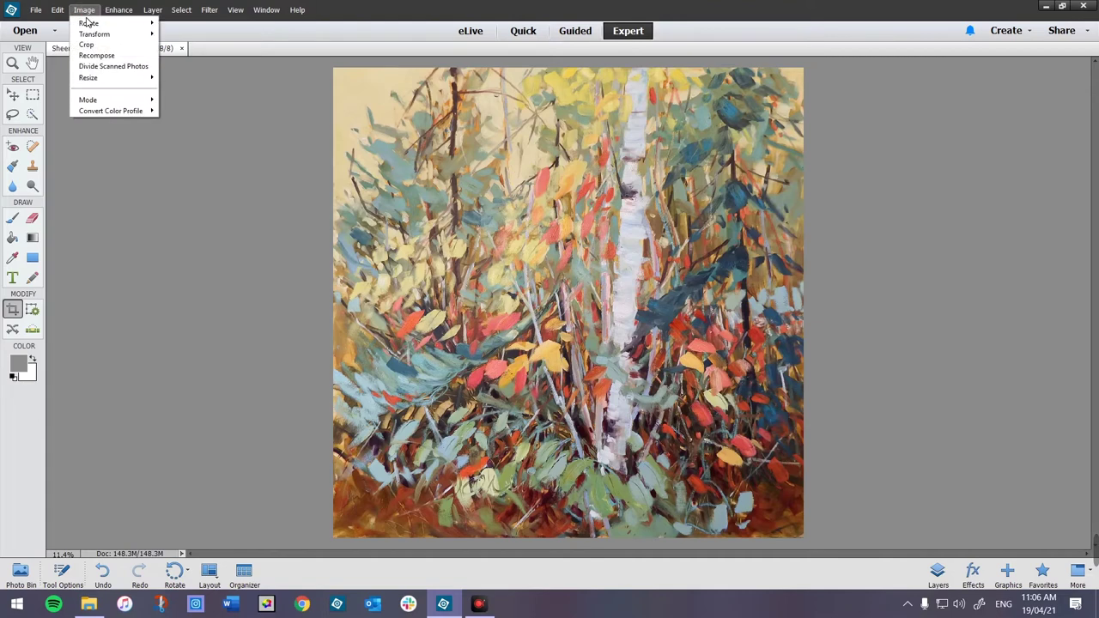
mouse_move(109, 78)
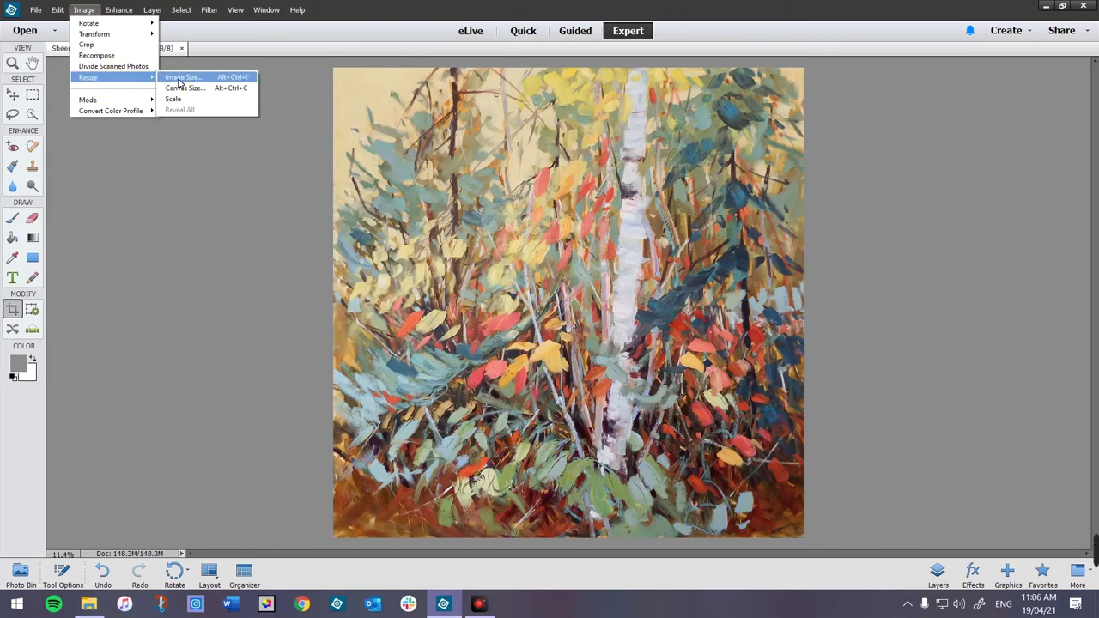
click(176, 78)
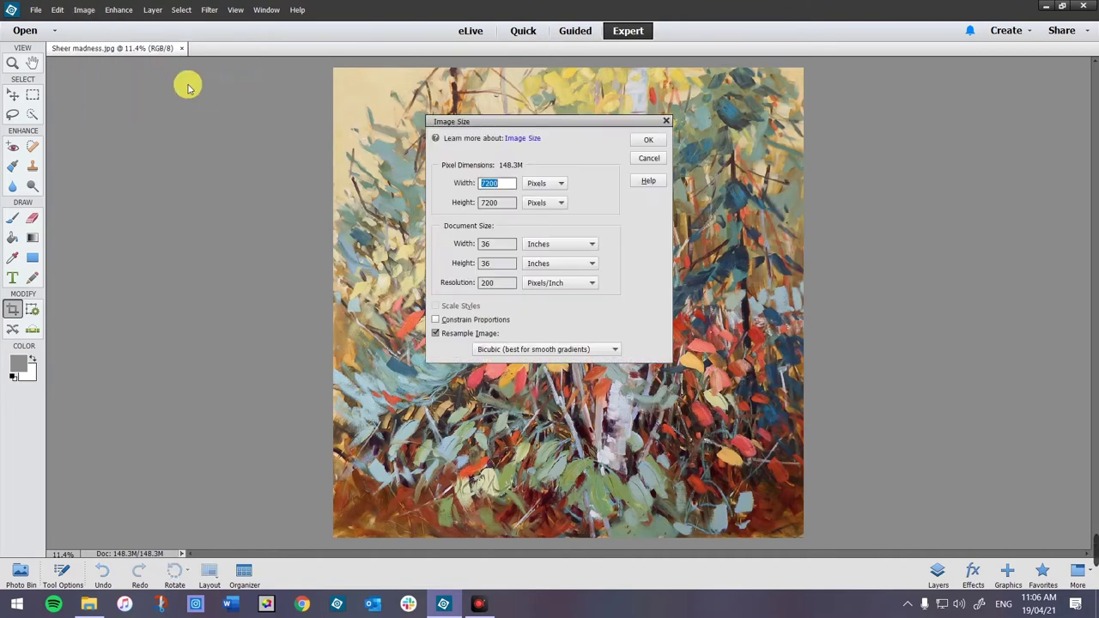
double_click(503, 287)
text(72)
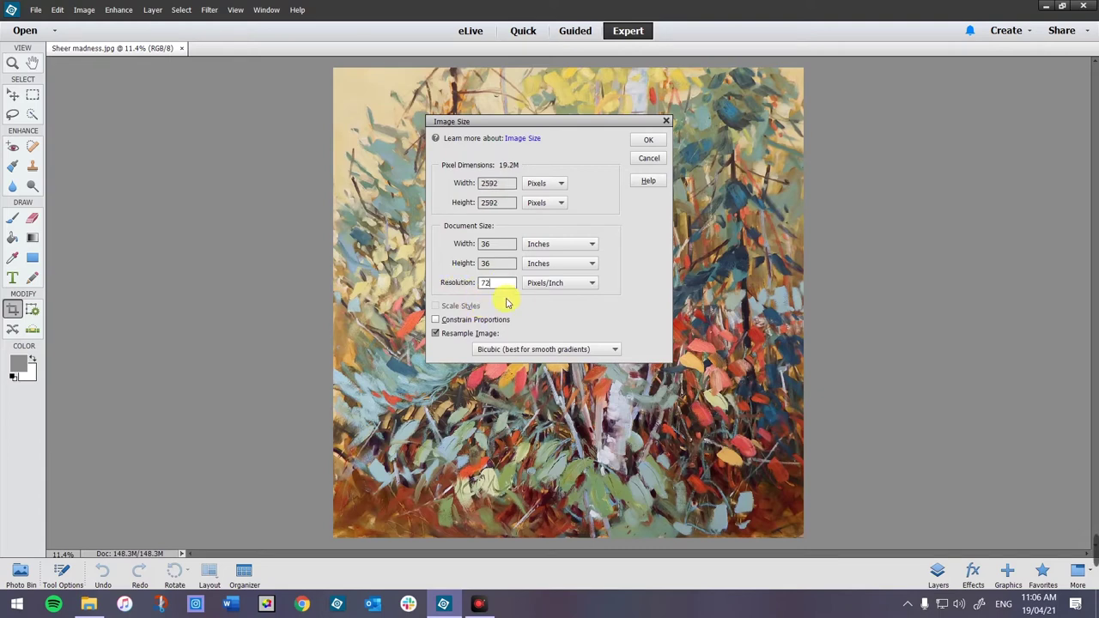
click(504, 247)
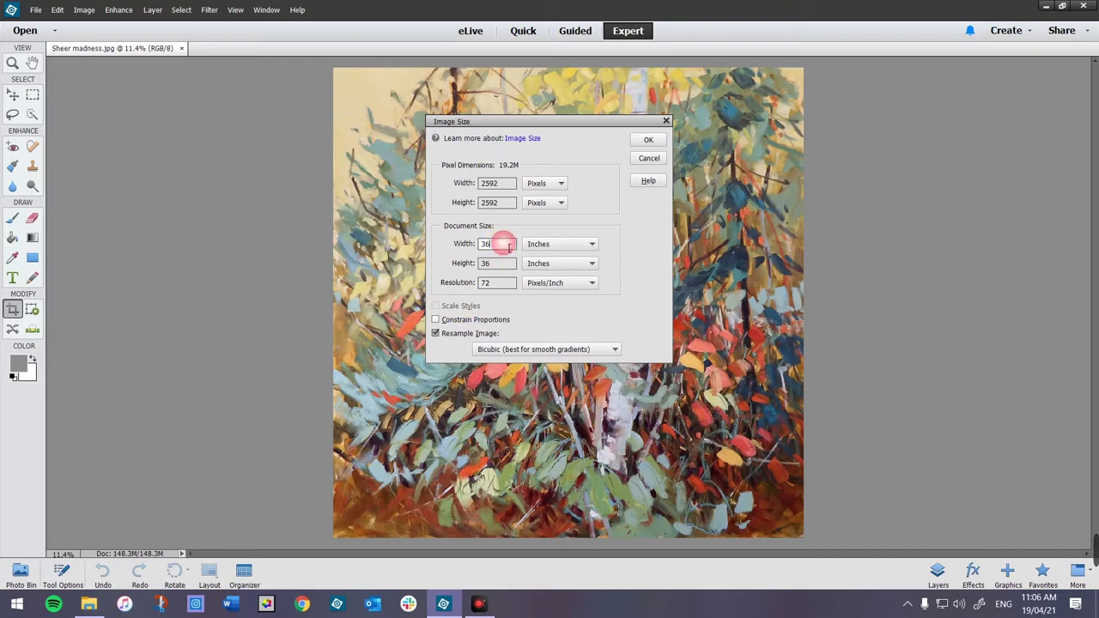
drag(504, 247, 476, 244)
click(436, 319)
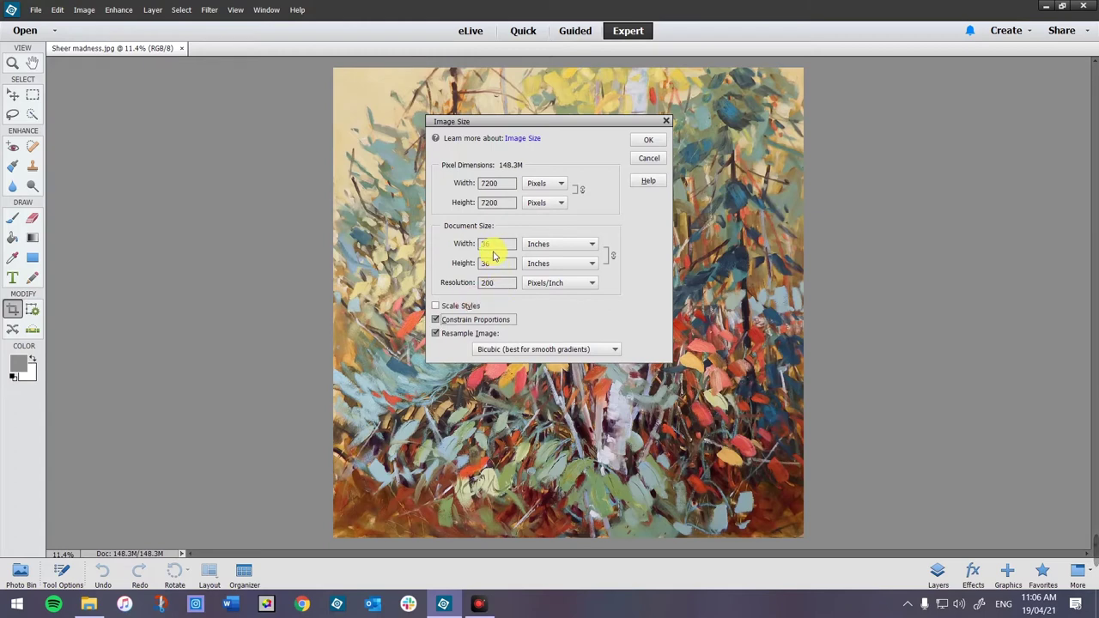
double_click(497, 282)
text(72)
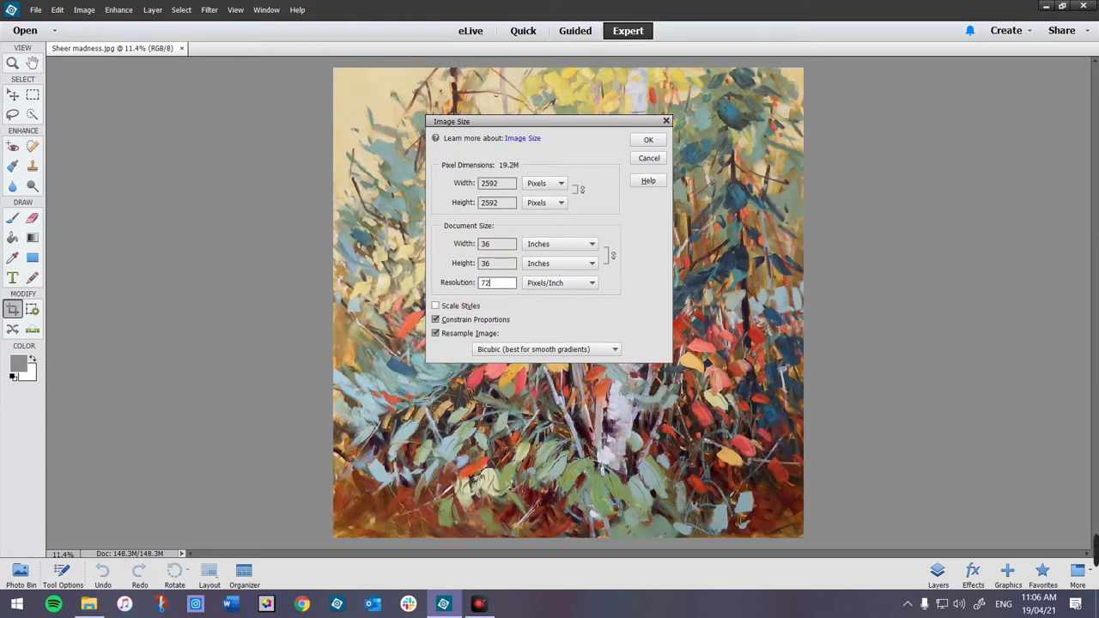
Set the document width to 12 inches and apply the new image size.
click(509, 285)
double_click(486, 244)
text(12)
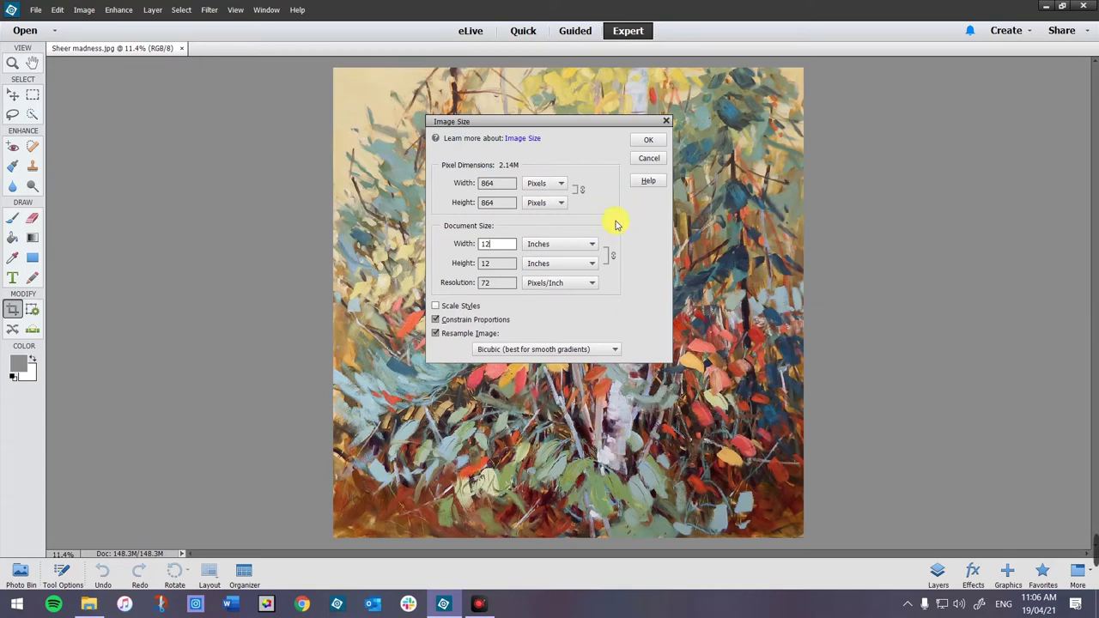
click(649, 142)
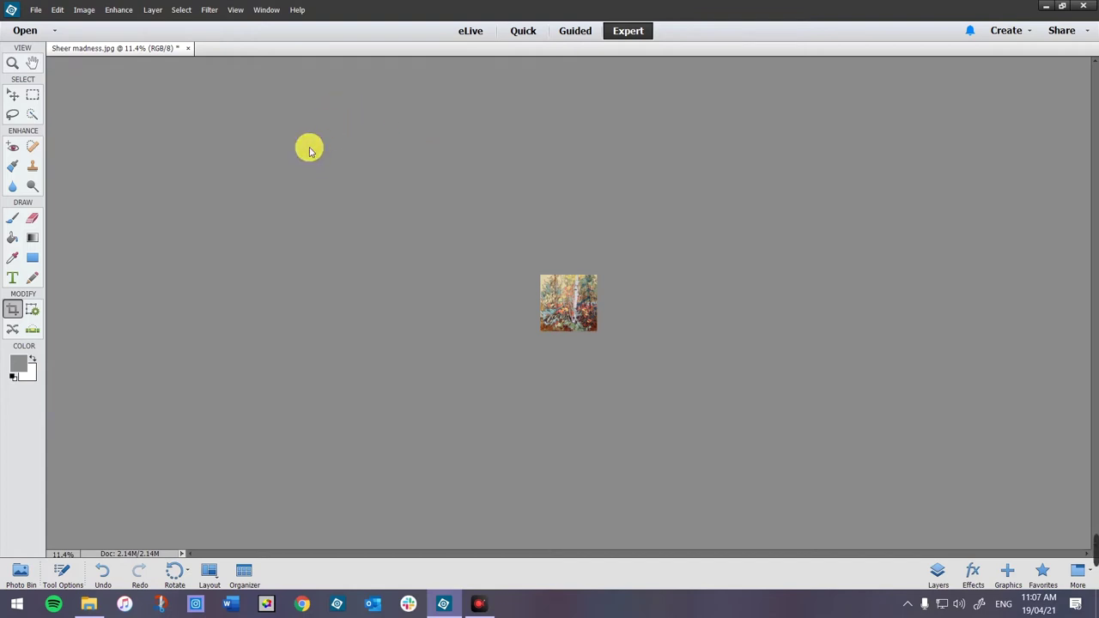
Open the Save for Web settings for the reduced painting image.
click(36, 11)
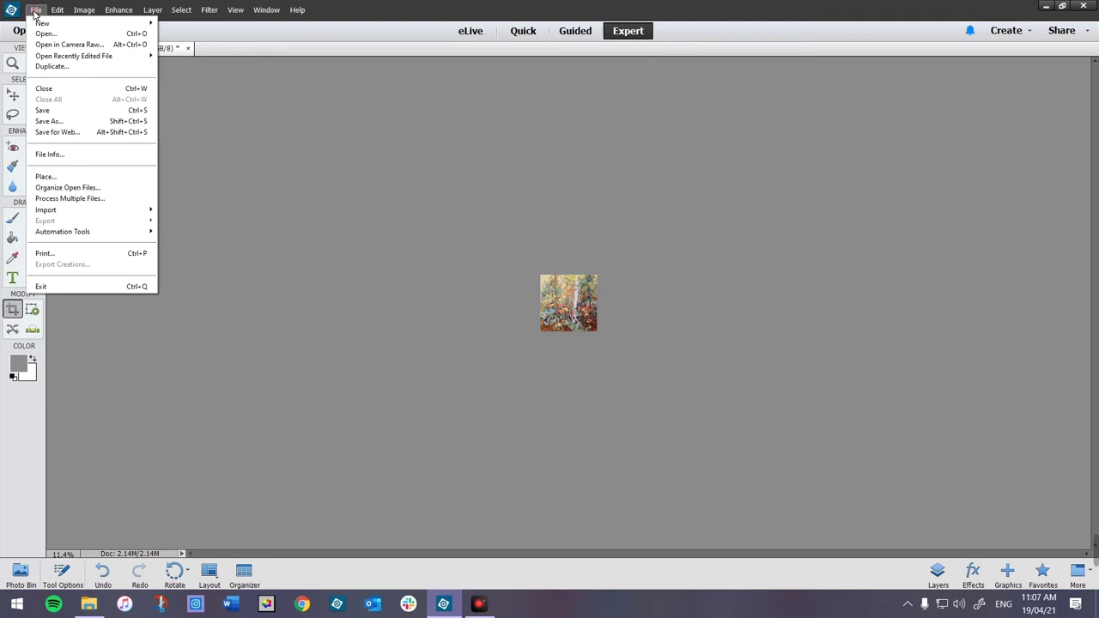
click(60, 135)
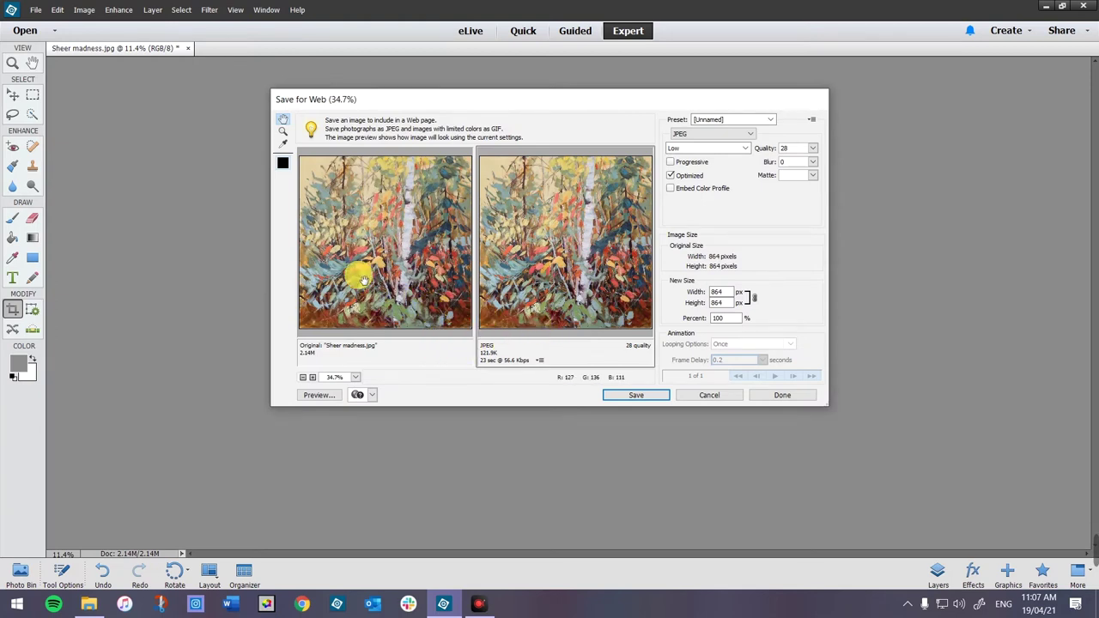
mouse_move(357, 184)
mouse_down()
mouse_move(398, 250)
mouse_move(325, 353)
mouse_move(307, 361)
mouse_up()
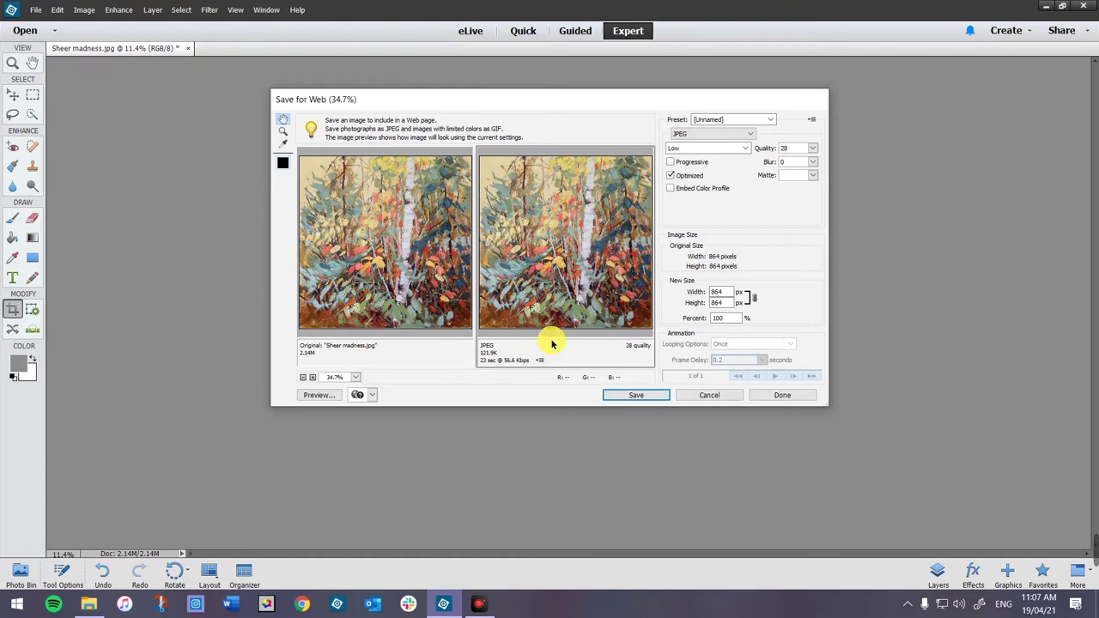
Try the JPEG quality levels Maximum, Very High, High, Medium and Low in turn to compare the optimized file.
click(746, 151)
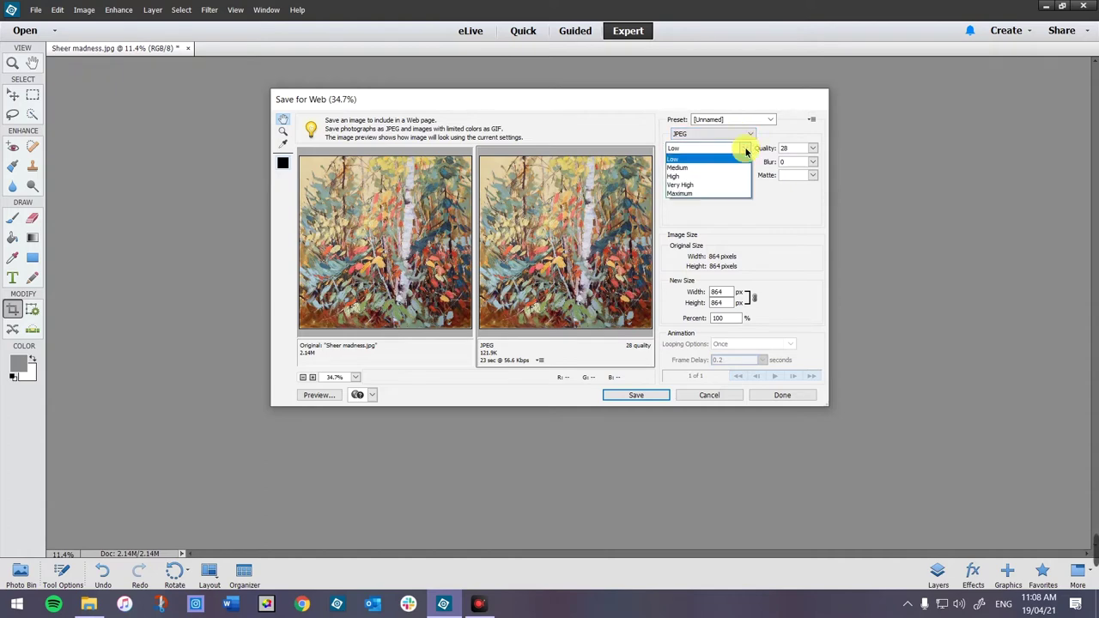
click(684, 193)
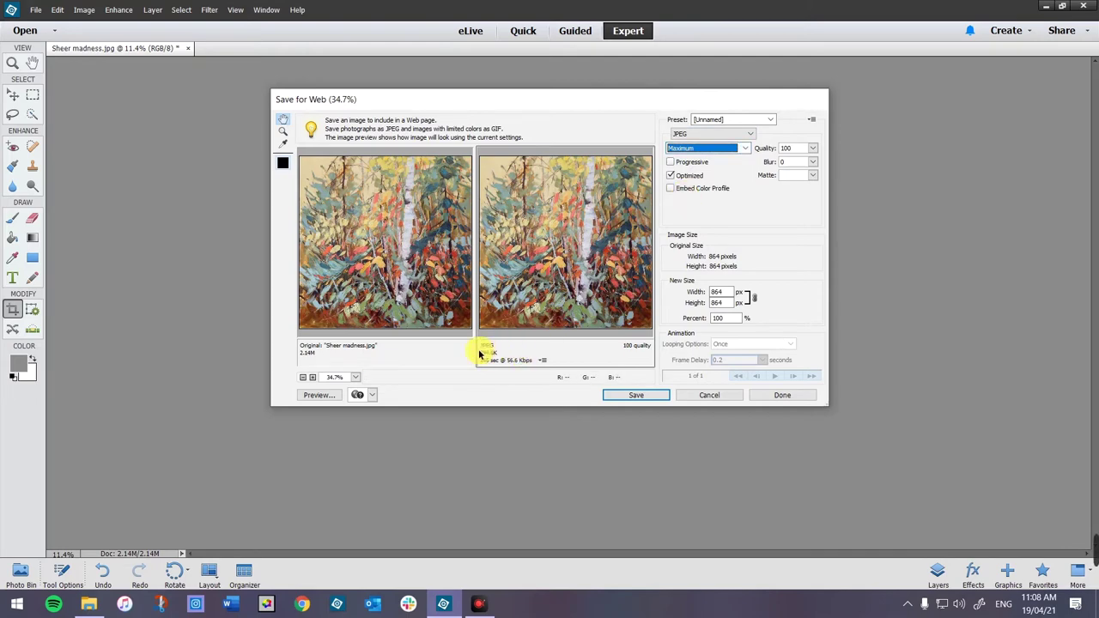
click(744, 149)
click(694, 186)
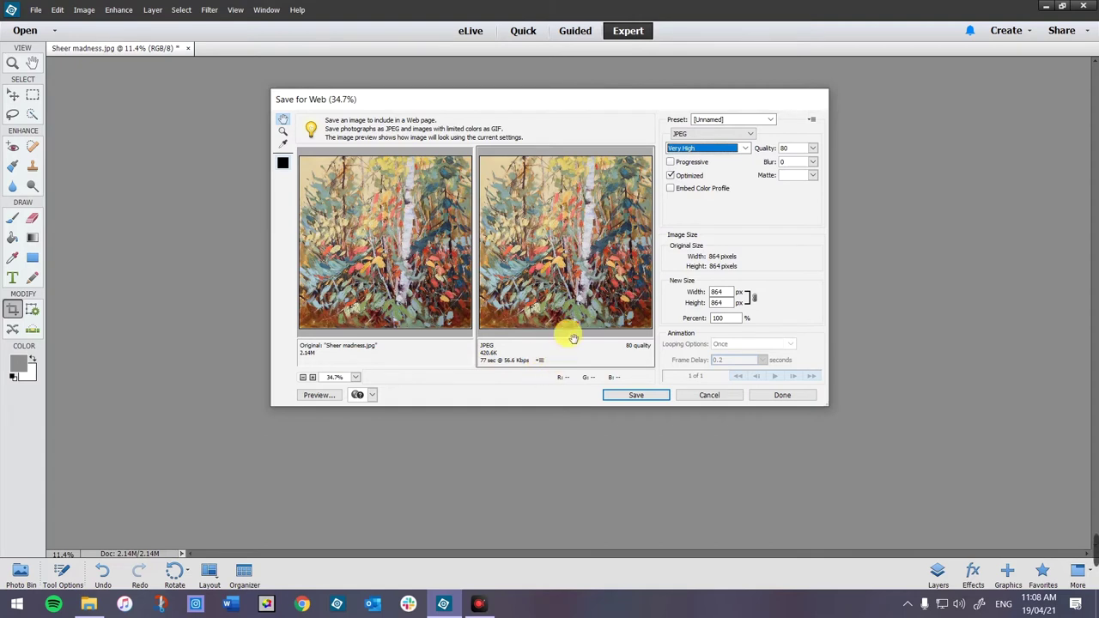
click(739, 153)
click(677, 178)
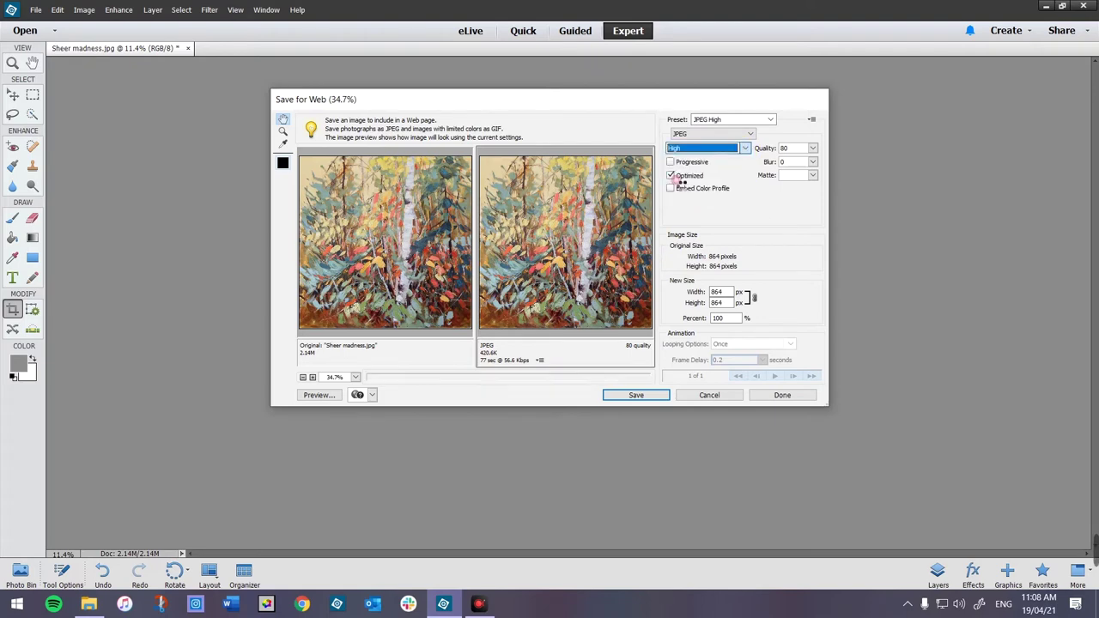
click(744, 148)
click(694, 168)
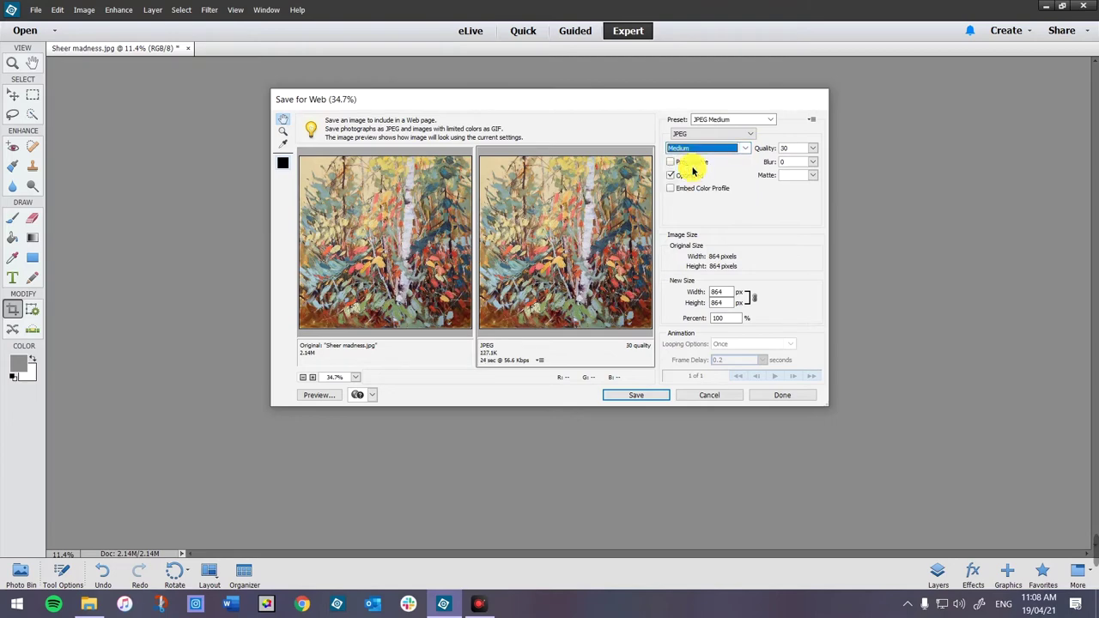
click(744, 147)
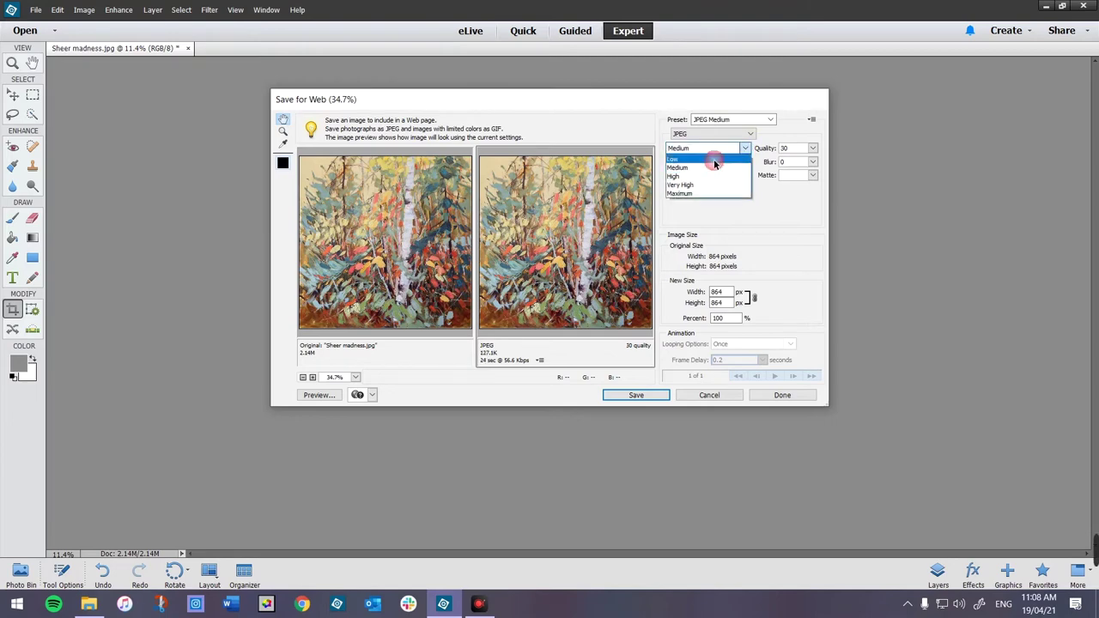
click(694, 159)
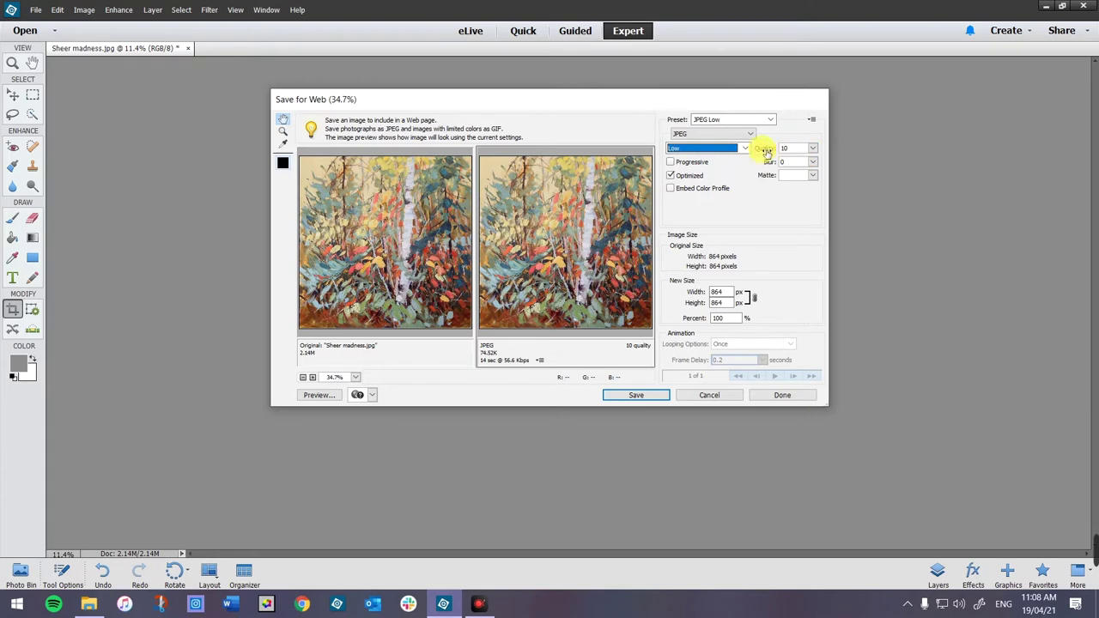
Try a JPEG quality of 40, and set the quality to 20.
click(812, 148)
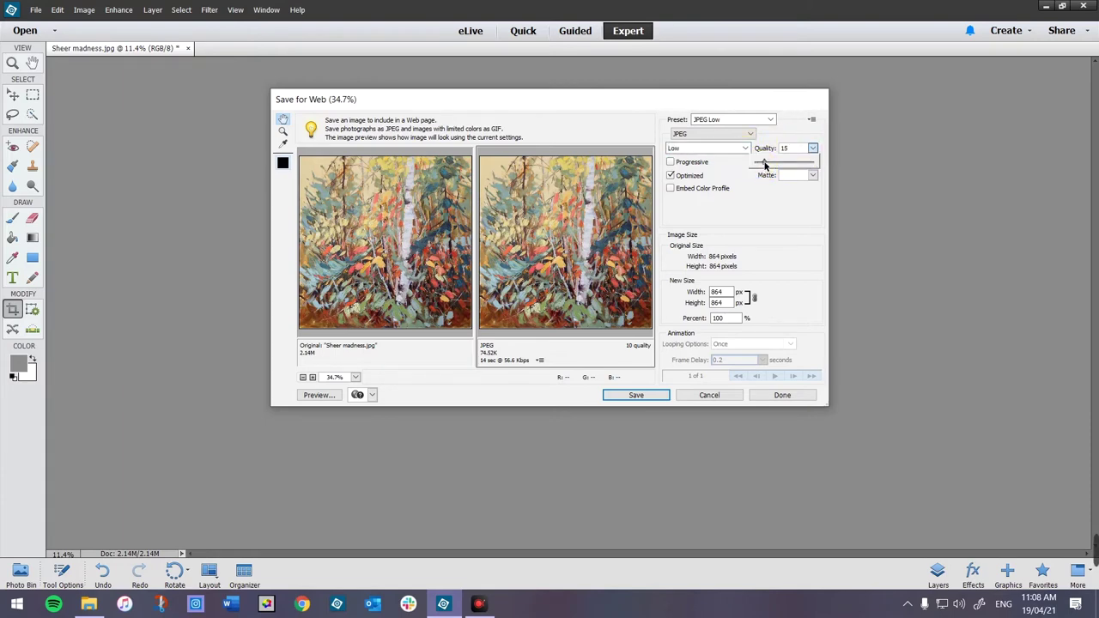
drag(770, 164, 779, 163)
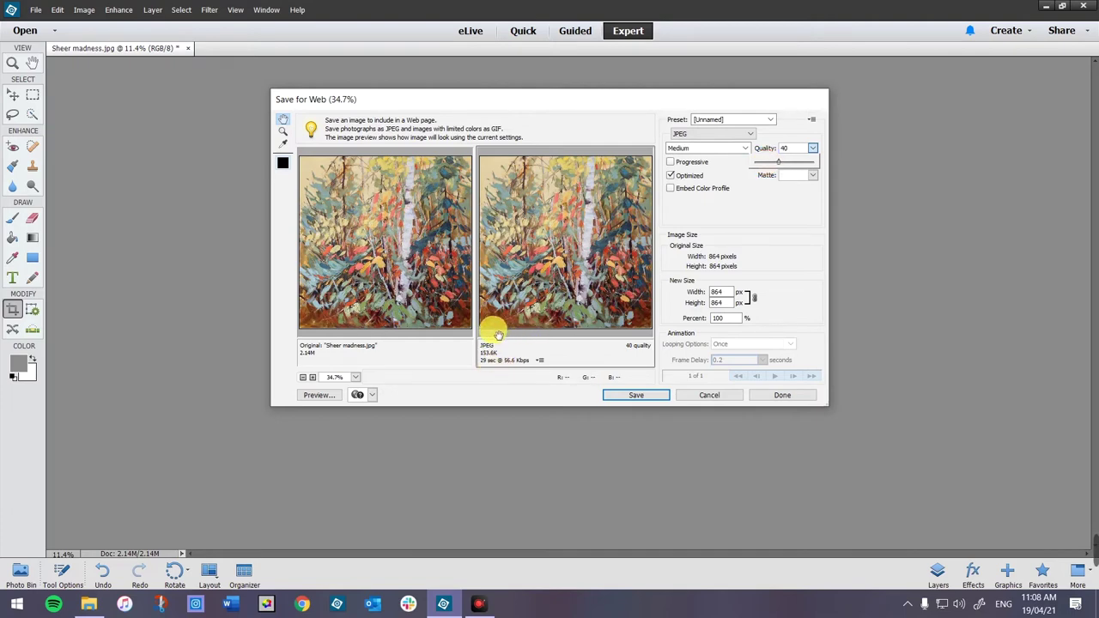
drag(780, 161, 767, 170)
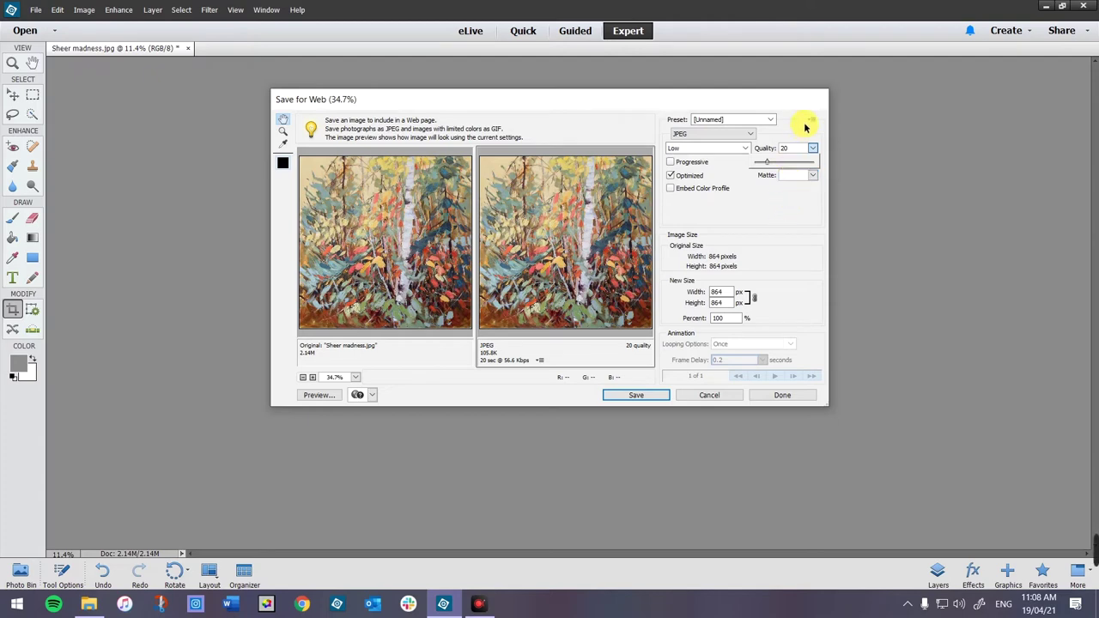
Keep the unnamed preset and try optimizing the JPEG to a desired file size, starting with the current settings.
click(770, 120)
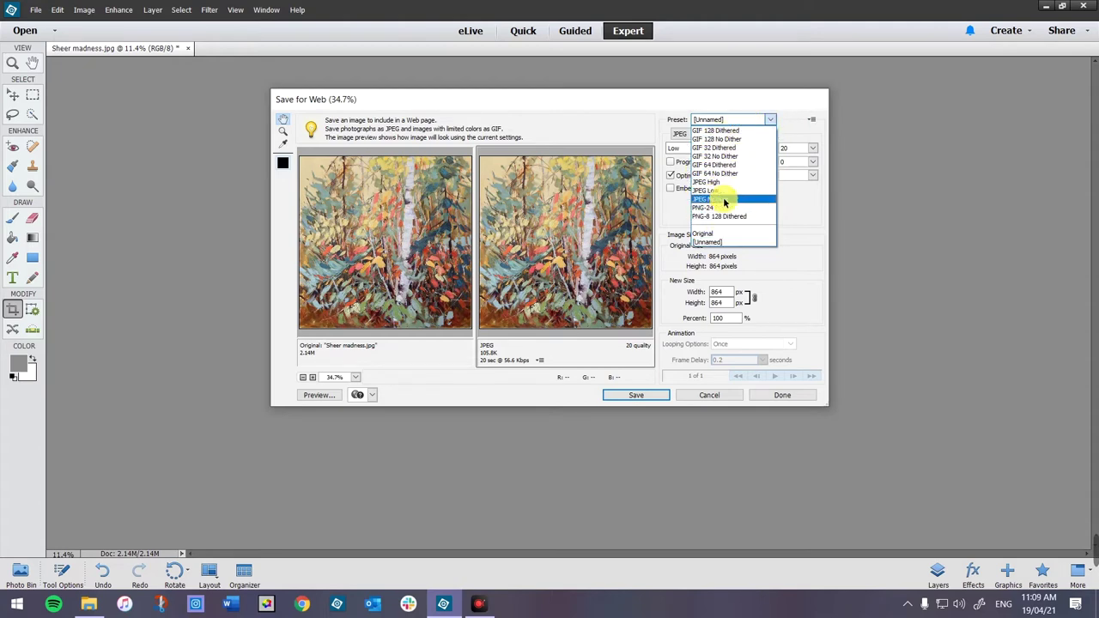
click(724, 244)
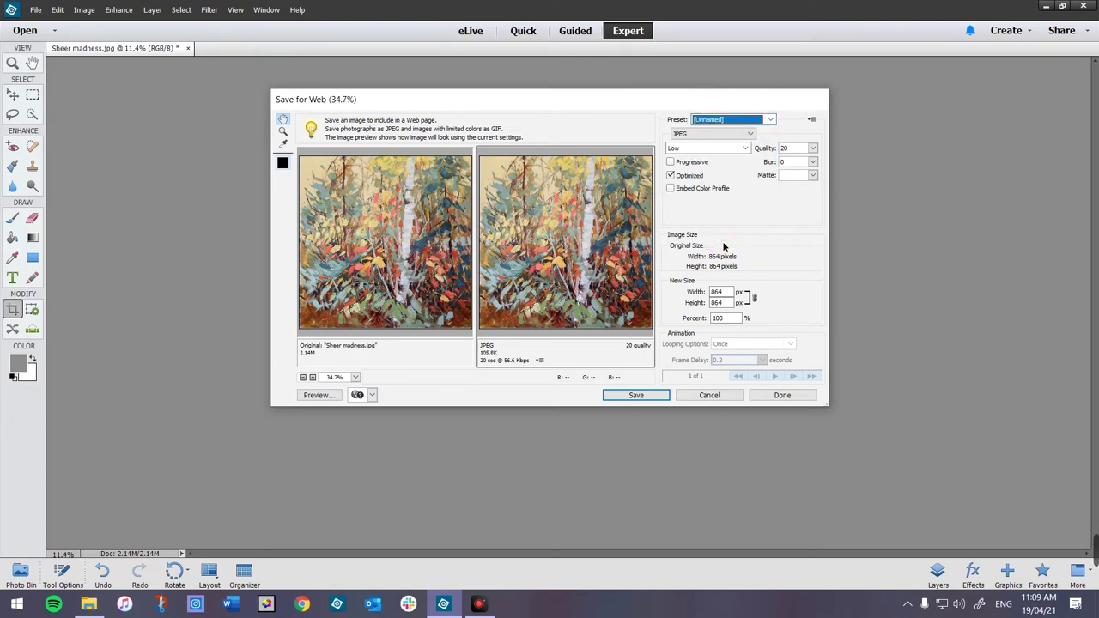
click(811, 120)
click(876, 131)
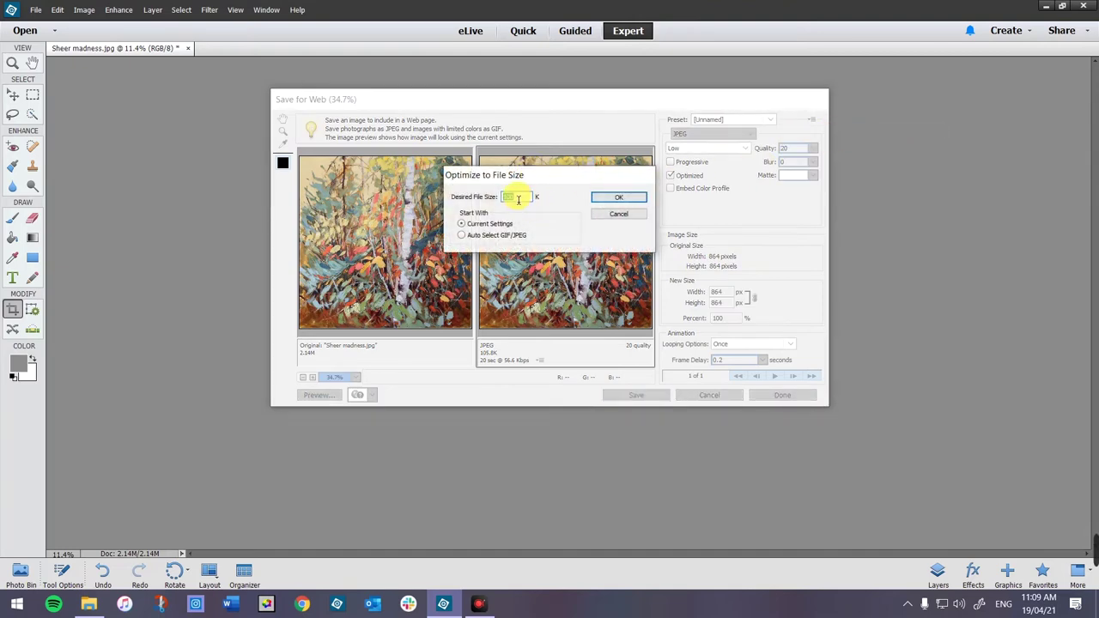
click(620, 198)
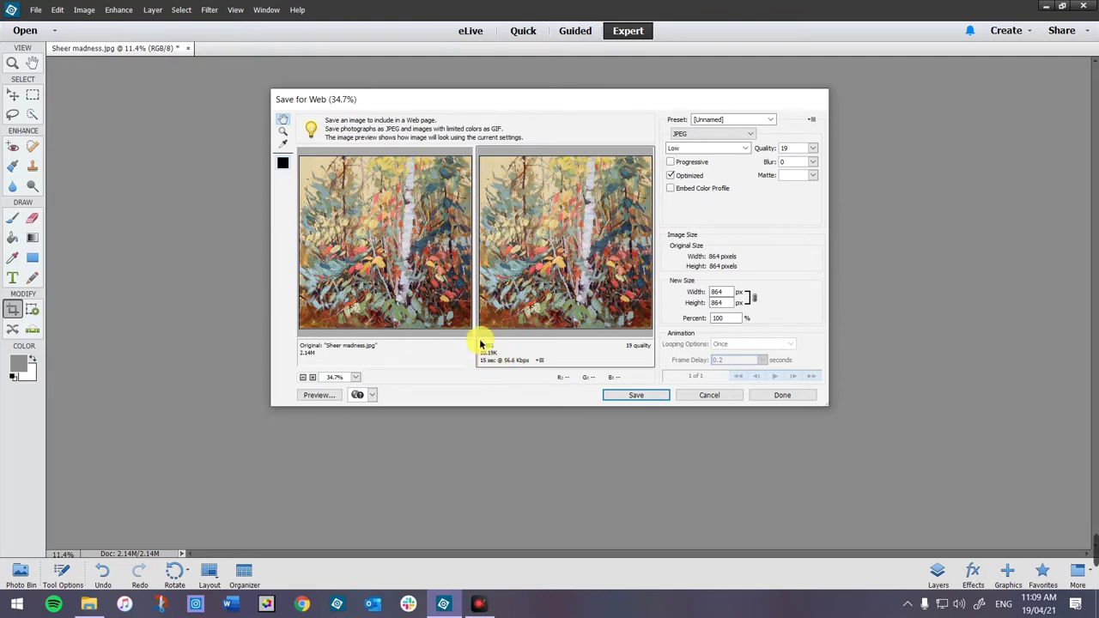
Raise the JPEG quality to 21.
click(812, 151)
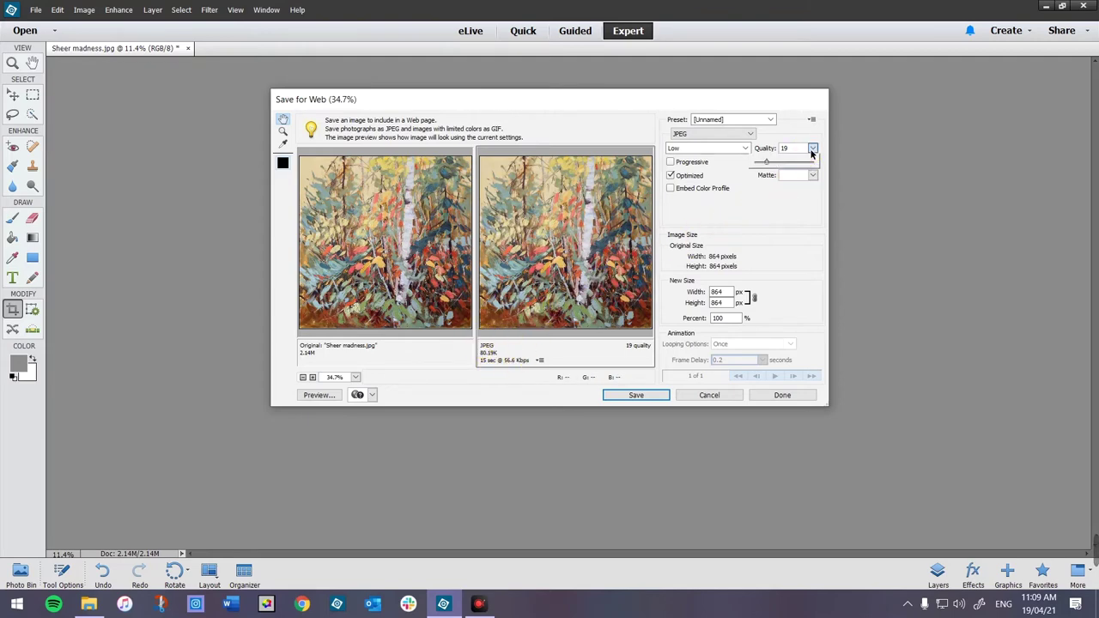
drag(767, 166, 769, 166)
click(768, 167)
drag(767, 166, 769, 167)
Start saving the optimized image and choose the Slides folder in Documents as the destination.
click(634, 396)
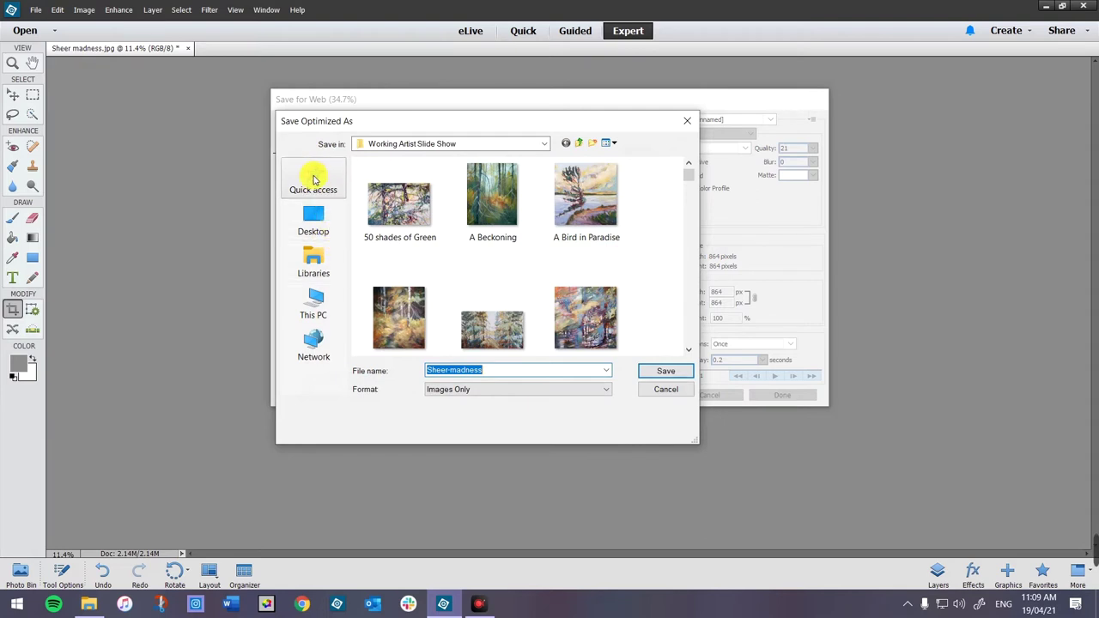
click(315, 309)
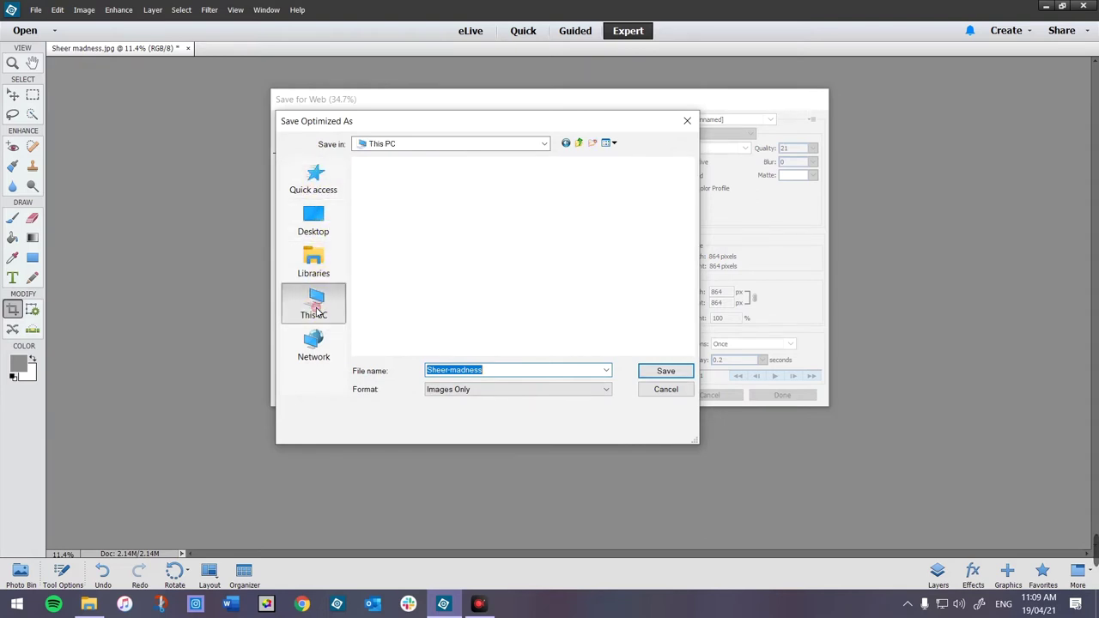
double_click(398, 236)
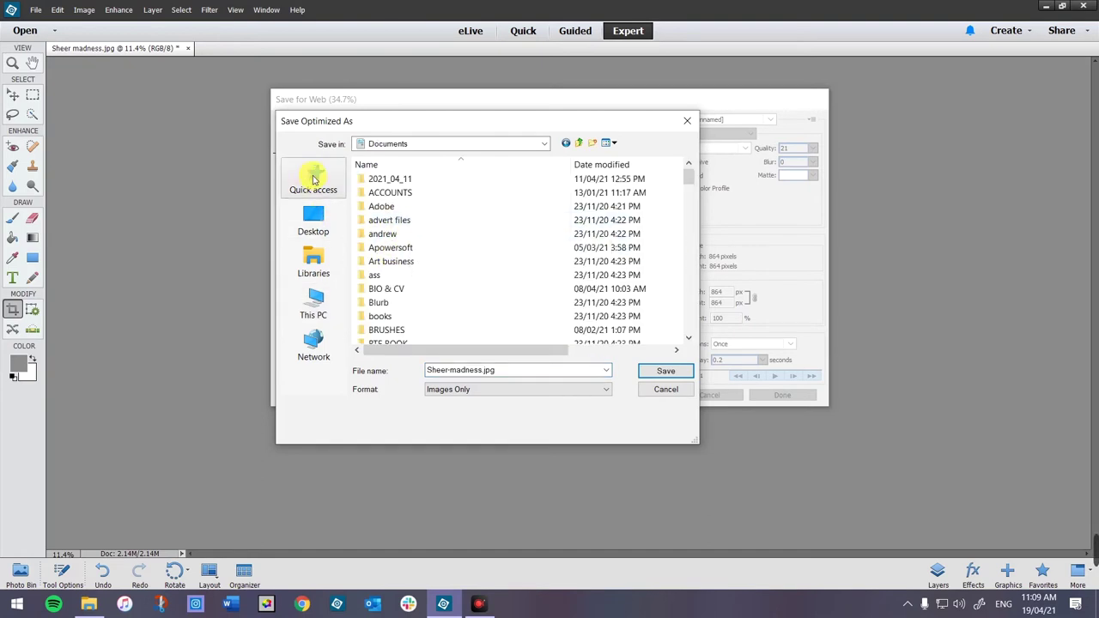
click(315, 183)
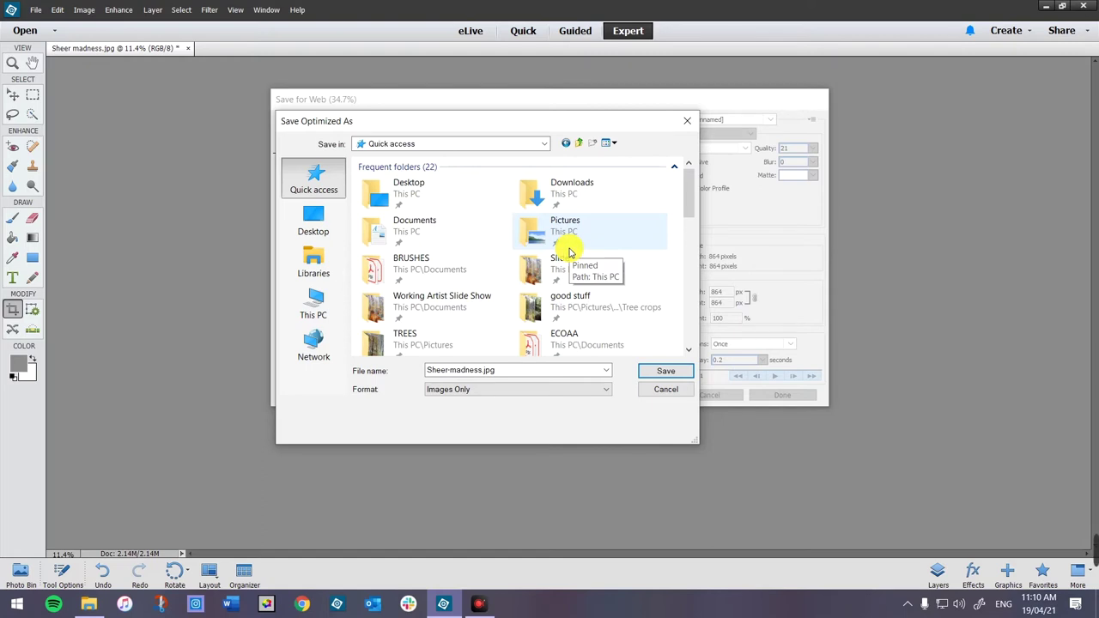
click(560, 272)
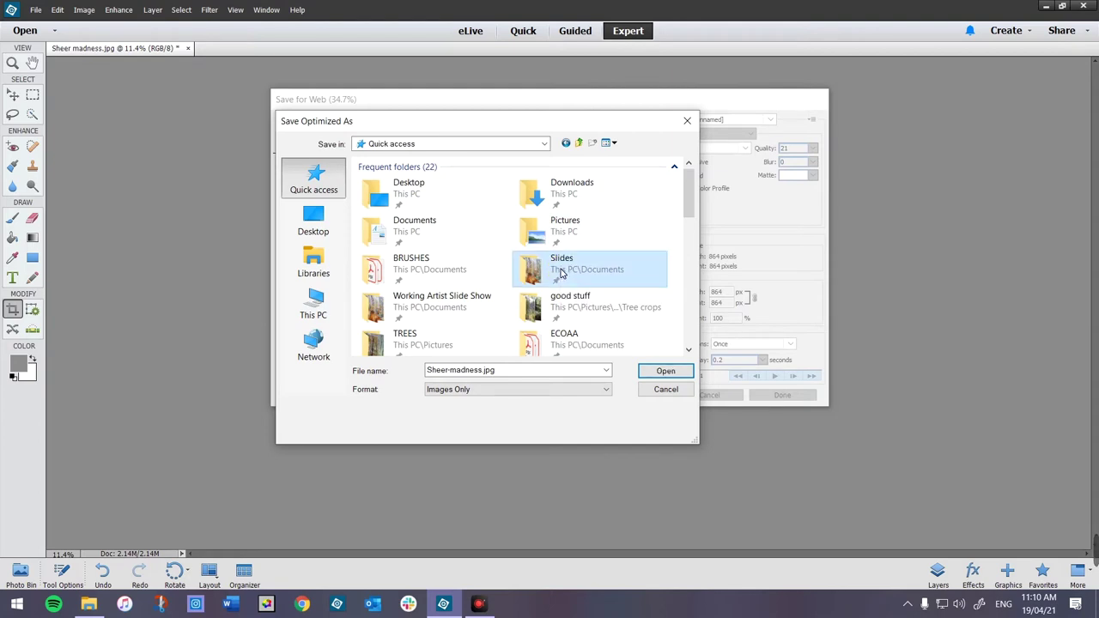
double_click(560, 273)
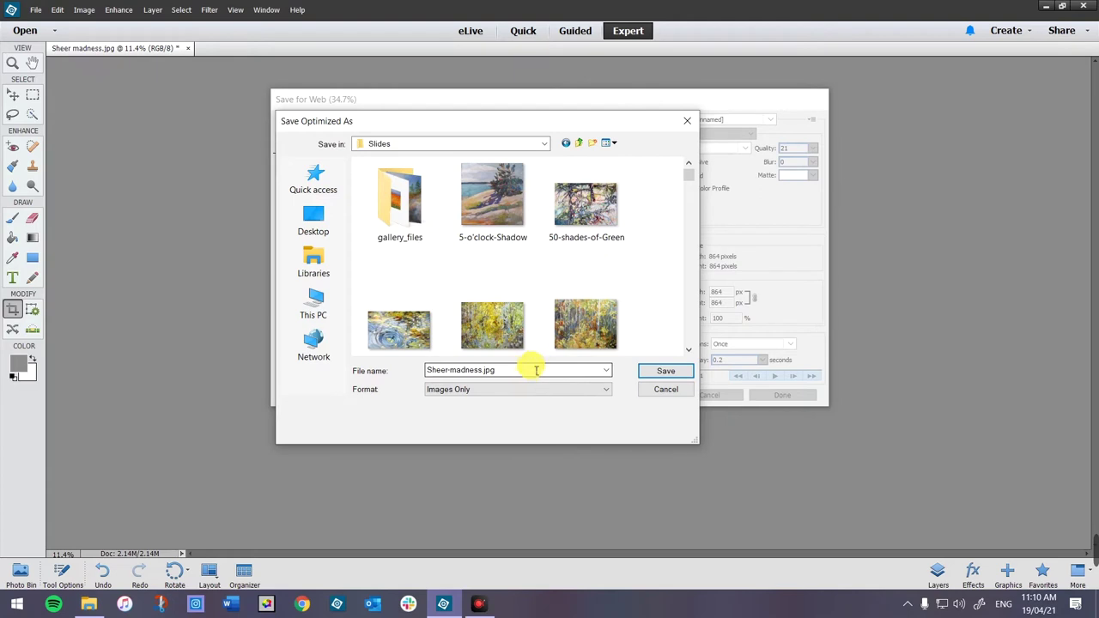
Name the optimized file Sheer-madness-36x36.jpg, with hyphens between the words and the painting size.
click(454, 373)
key(BackSpace)
text(-)
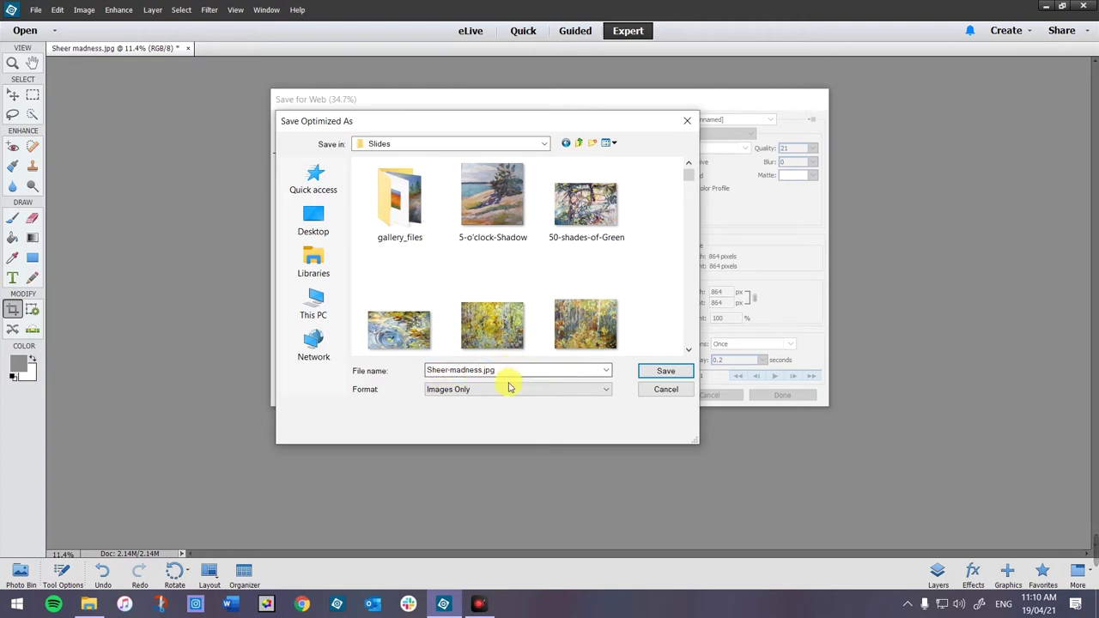
click(509, 391)
click(506, 389)
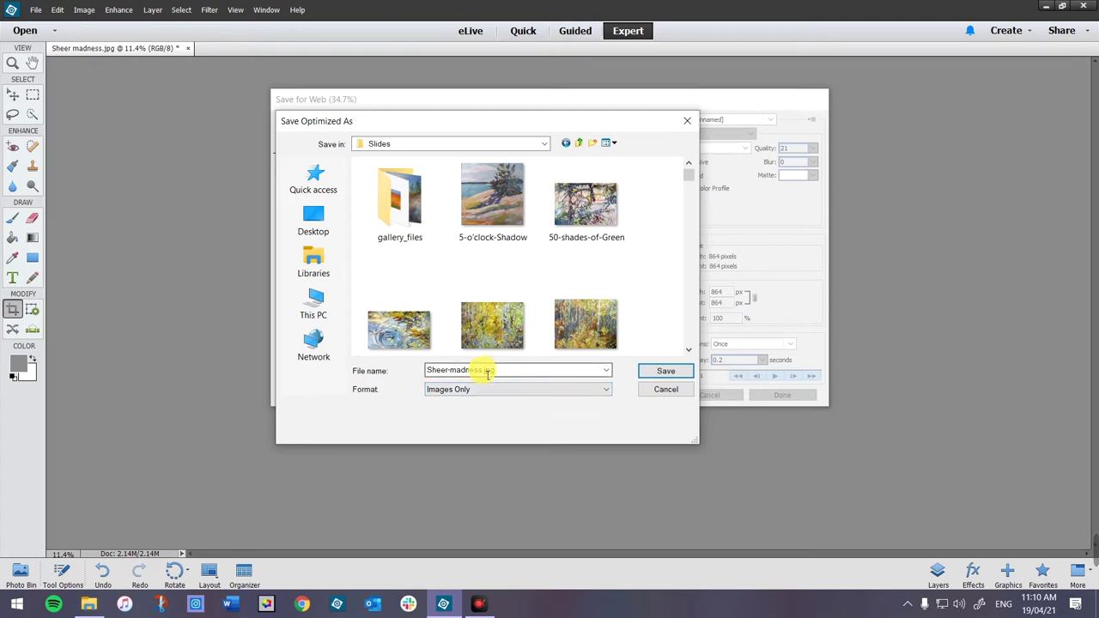
drag(513, 375, 485, 376)
double_click(486, 374)
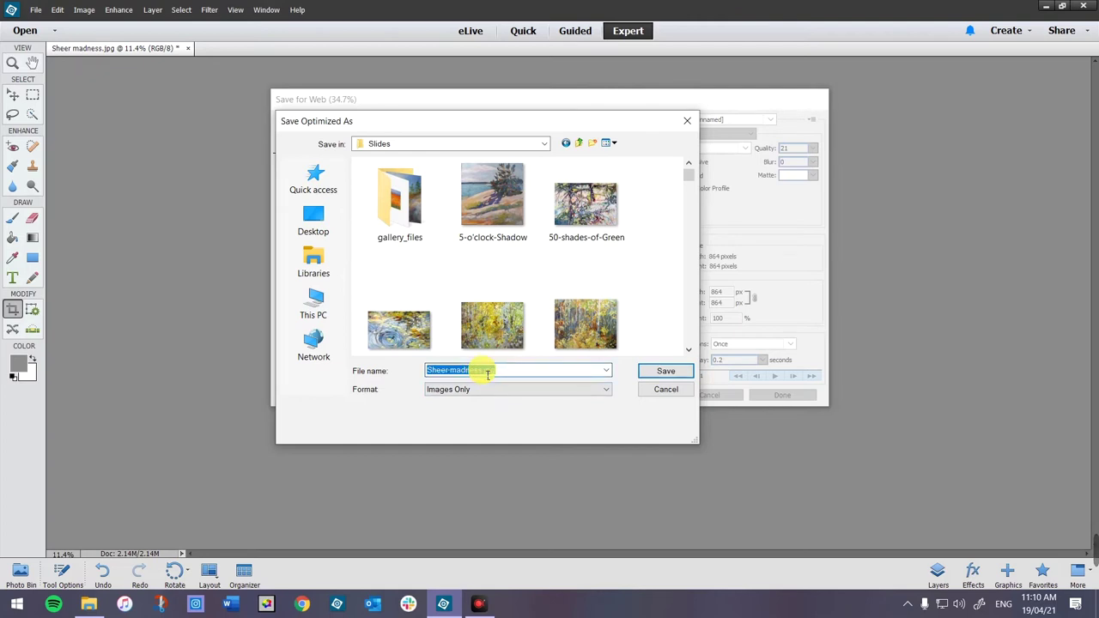
click(488, 371)
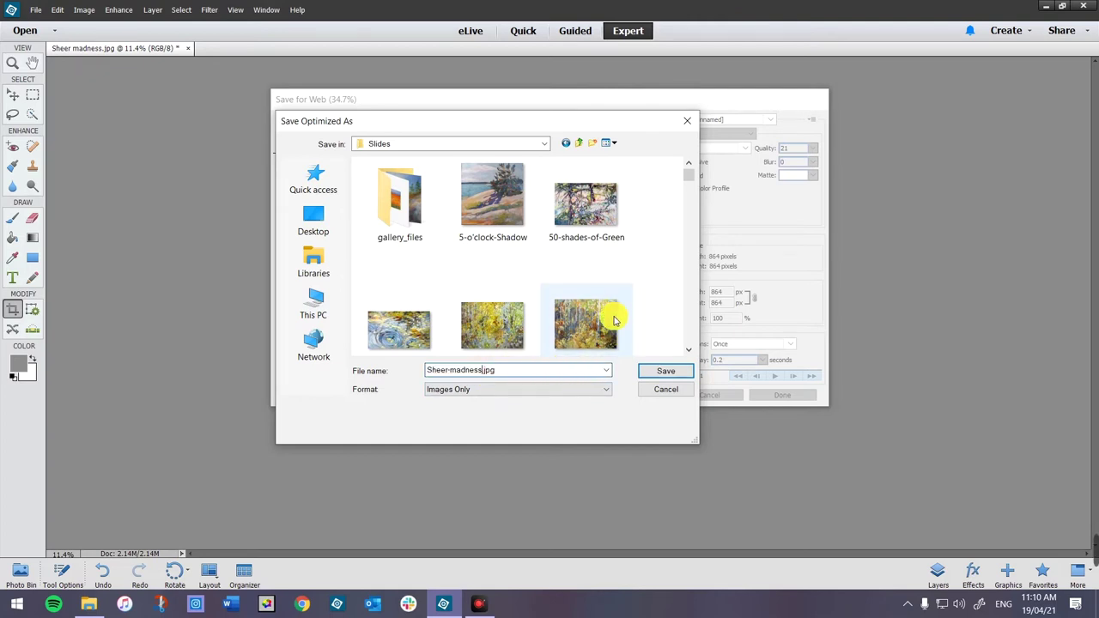
mouse_move(614, 319)
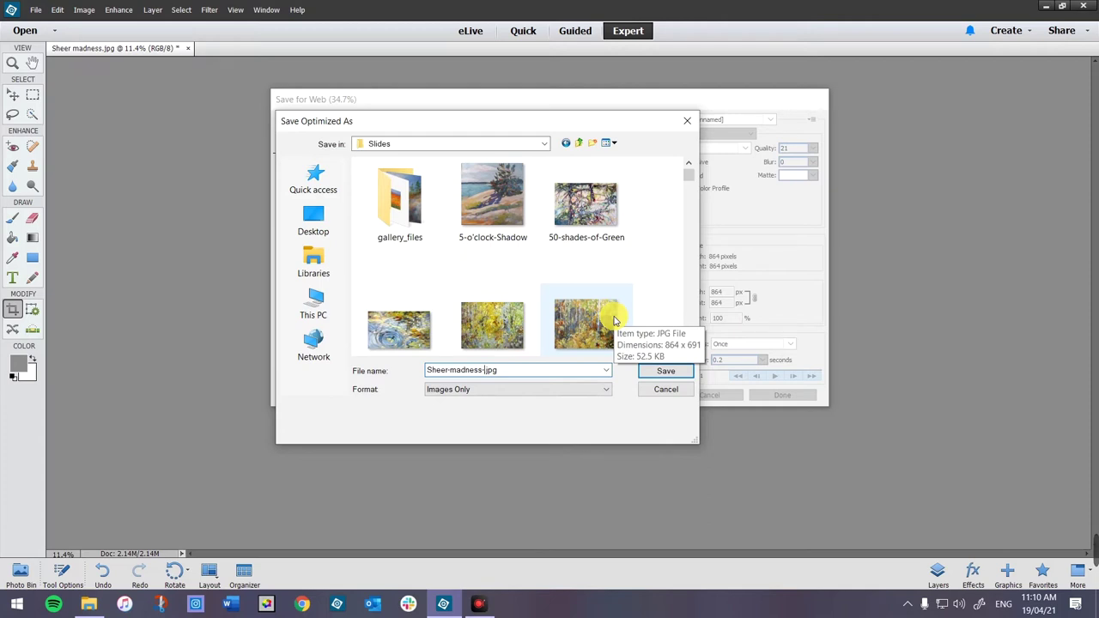
text(-36x36)
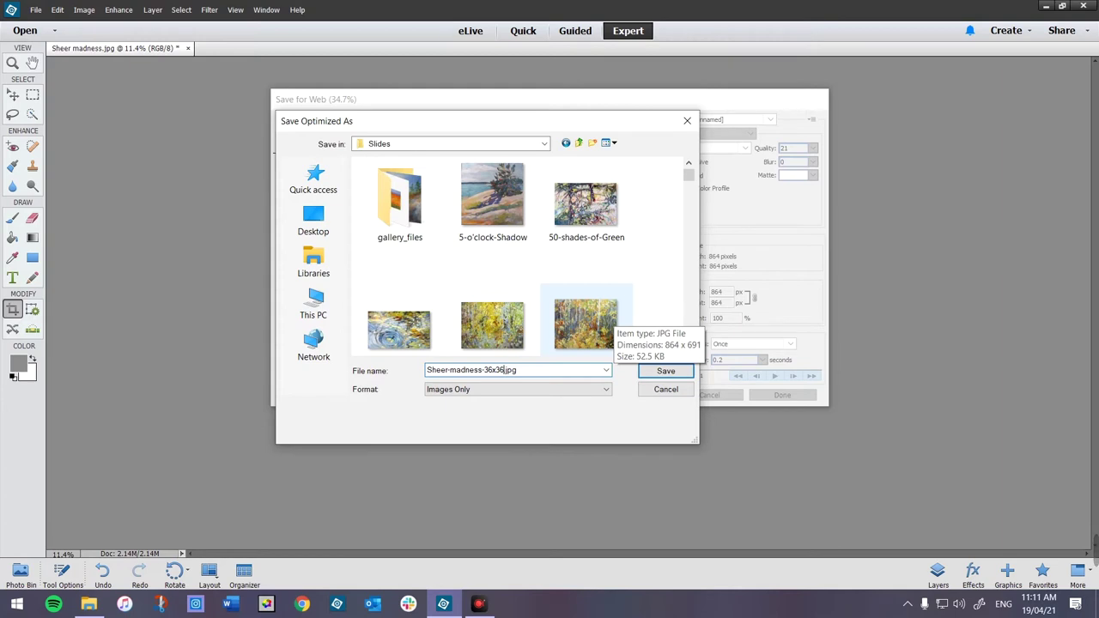
Try adding -oil to the end of the file name and remove it again.
text(-oil)
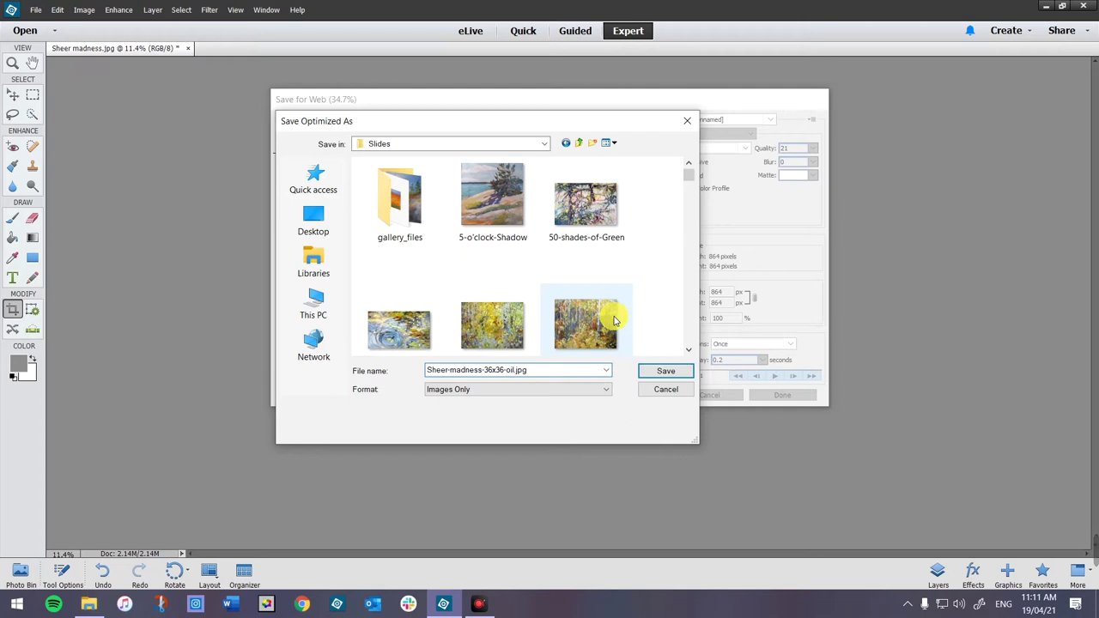
key(BackSpace)
key(BackSpace)
key(BackSpace)
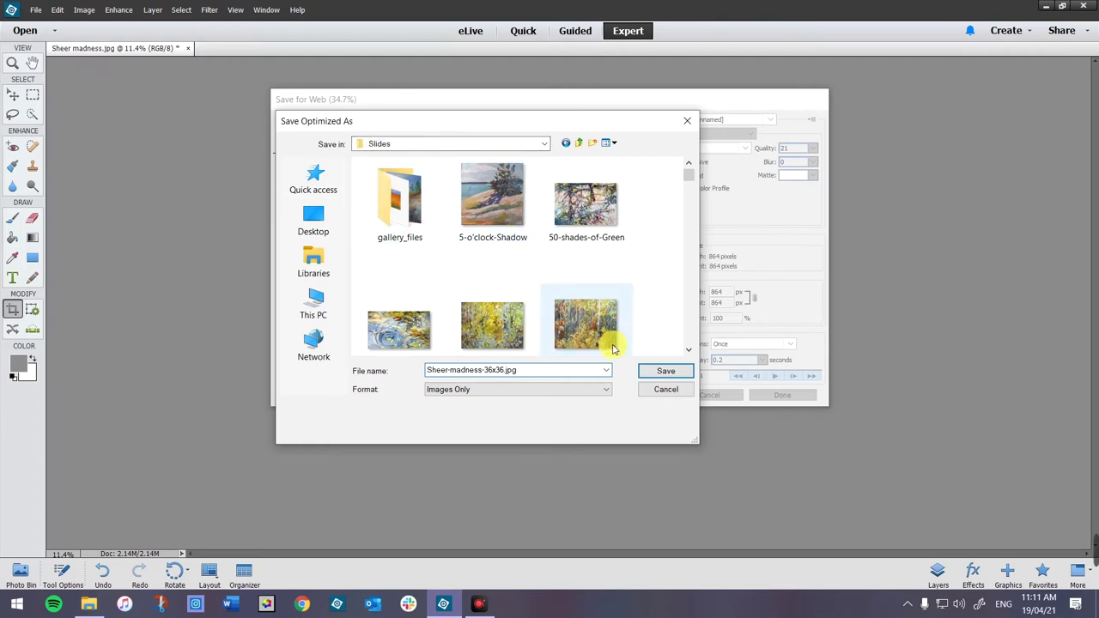
Save the optimized image, replacing the existing Sheer-madness-36x36.jpg in the Slides folder.
click(665, 372)
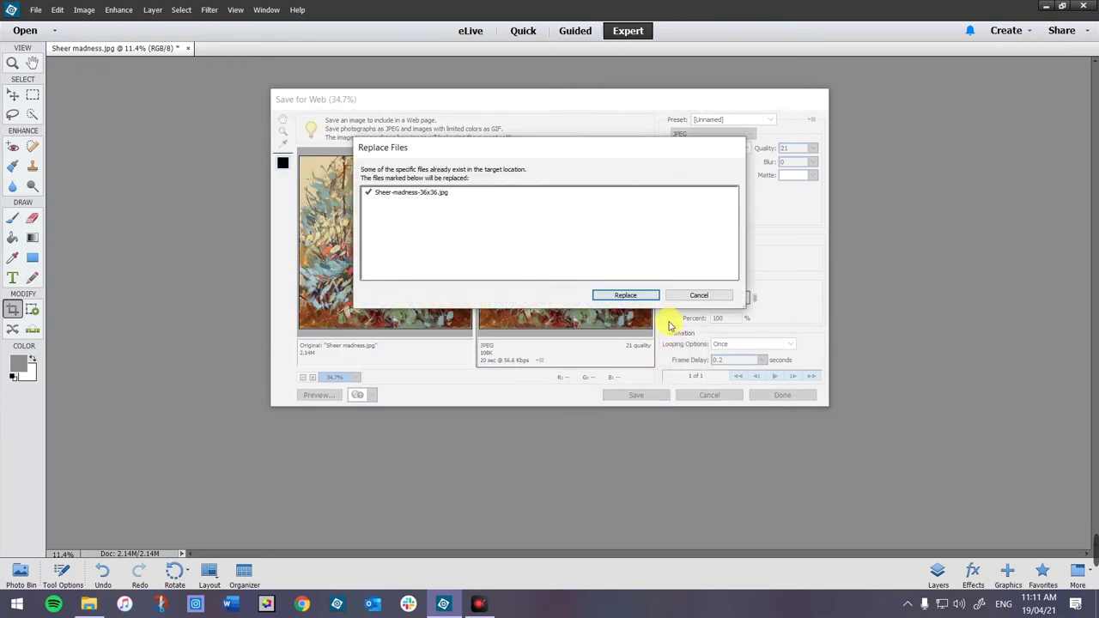
click(635, 297)
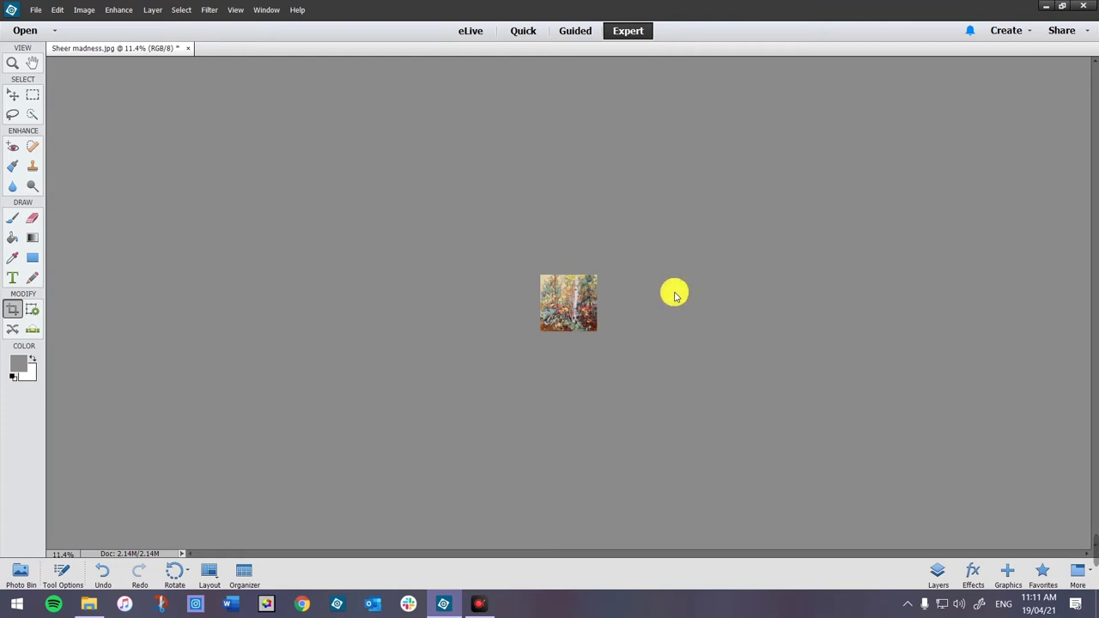
Switch to File Explorer and look through the paintings in the Web Gallery folder.
click(89, 603)
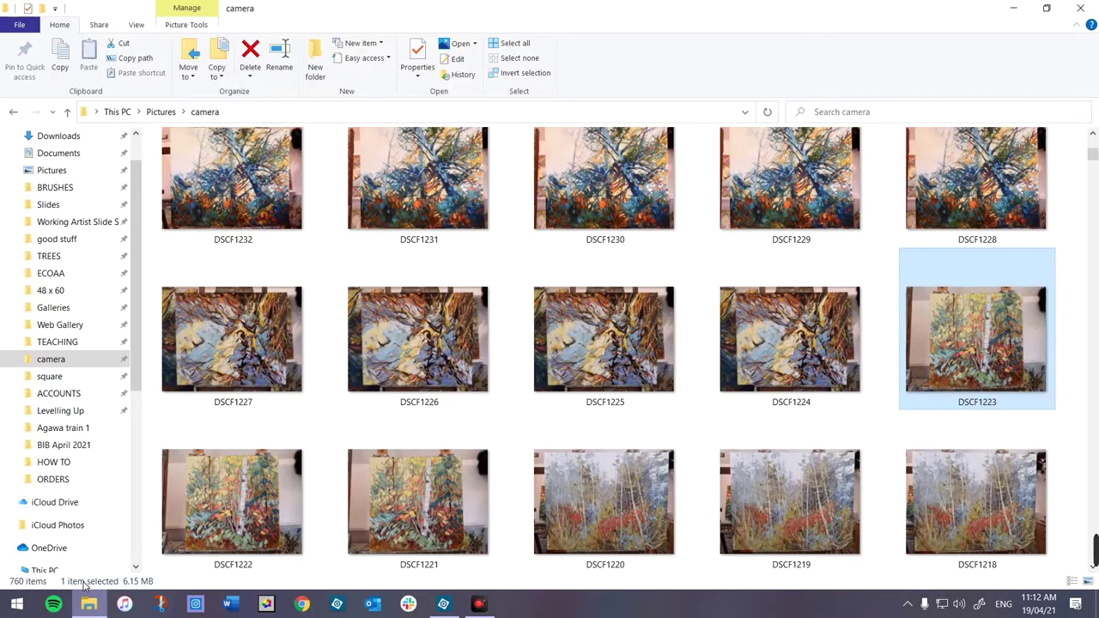
click(76, 326)
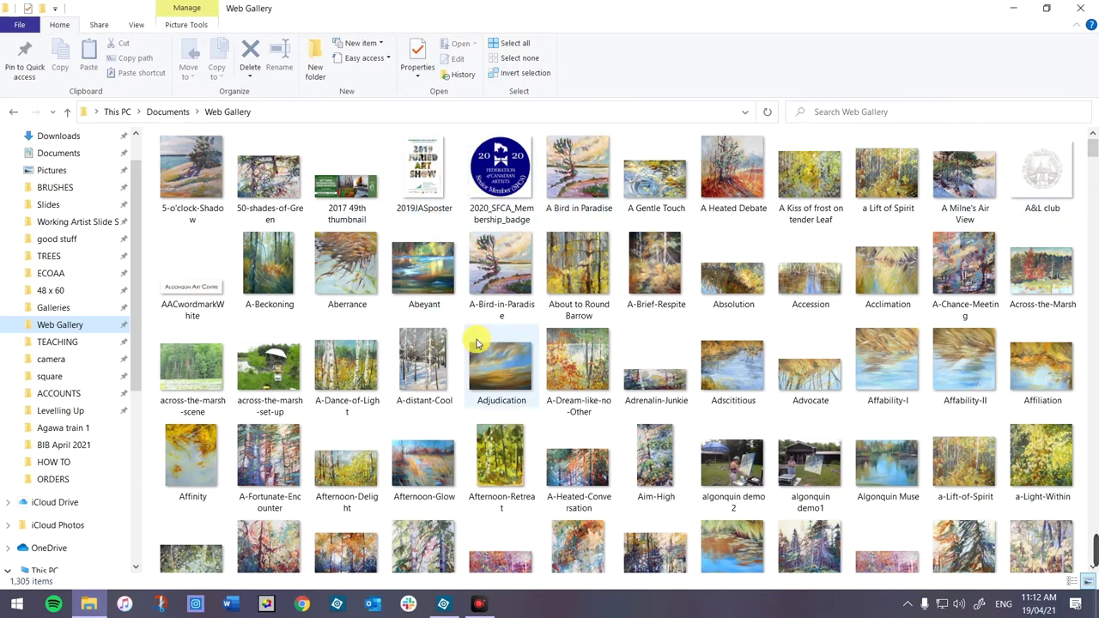
scroll(473, 336, down, 5)
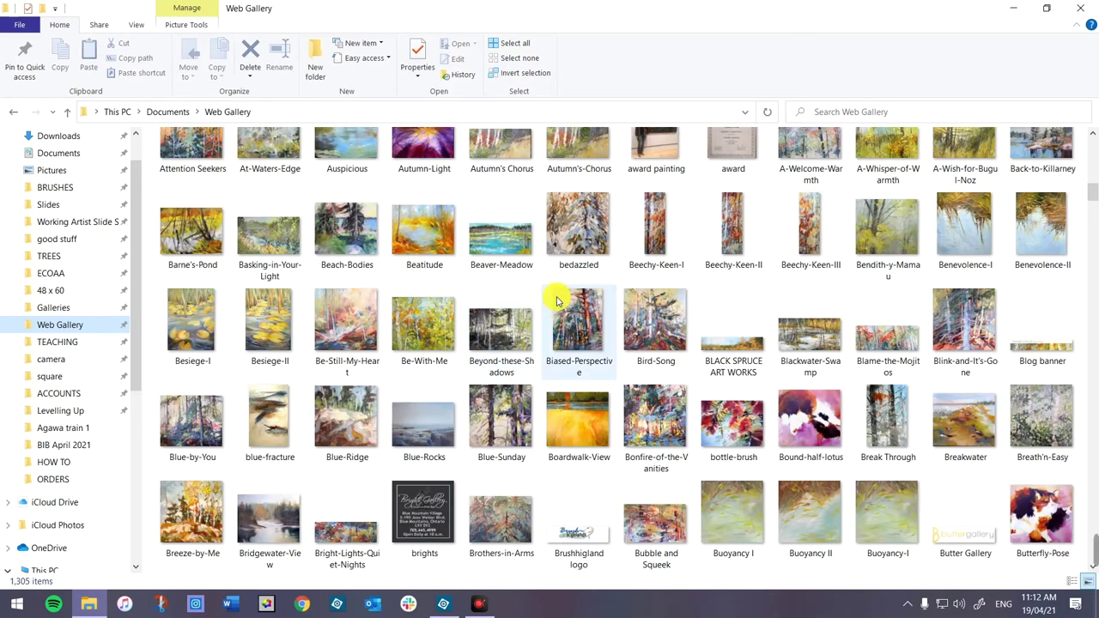
scroll(557, 302, up, 5)
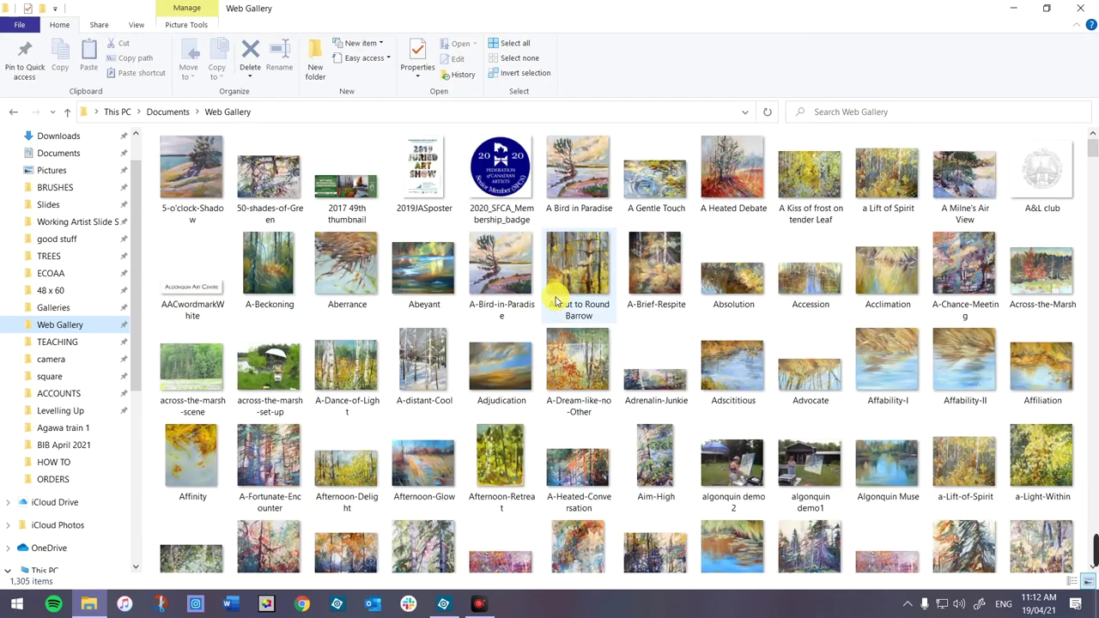
Switch back to Photoshop Elements and start another Save for Web export of the painting with the same JPEG settings.
click(445, 606)
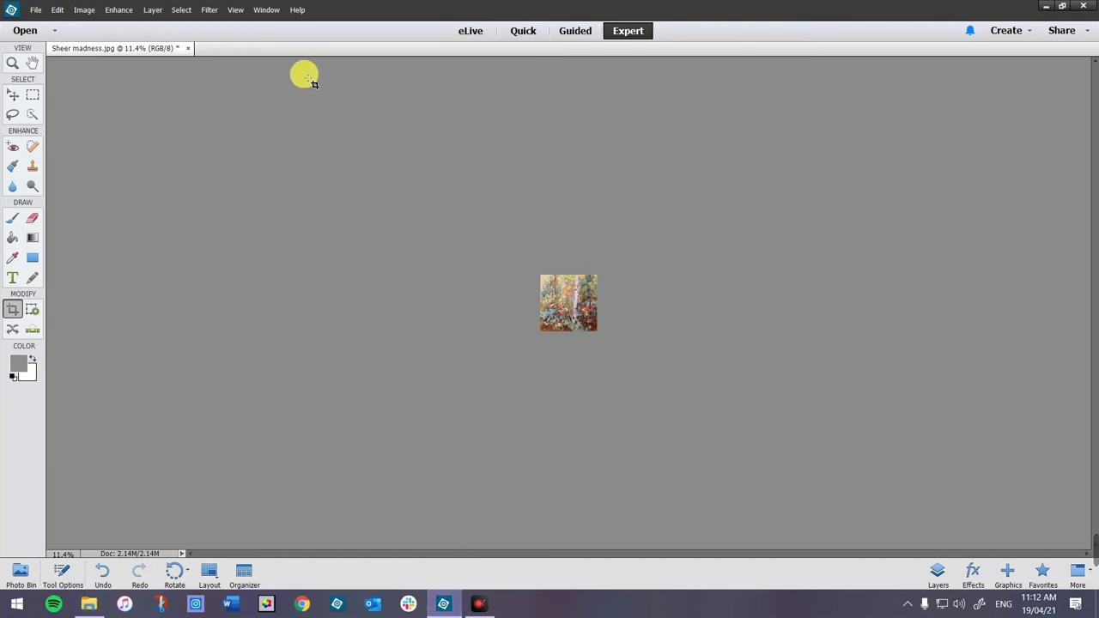
click(36, 11)
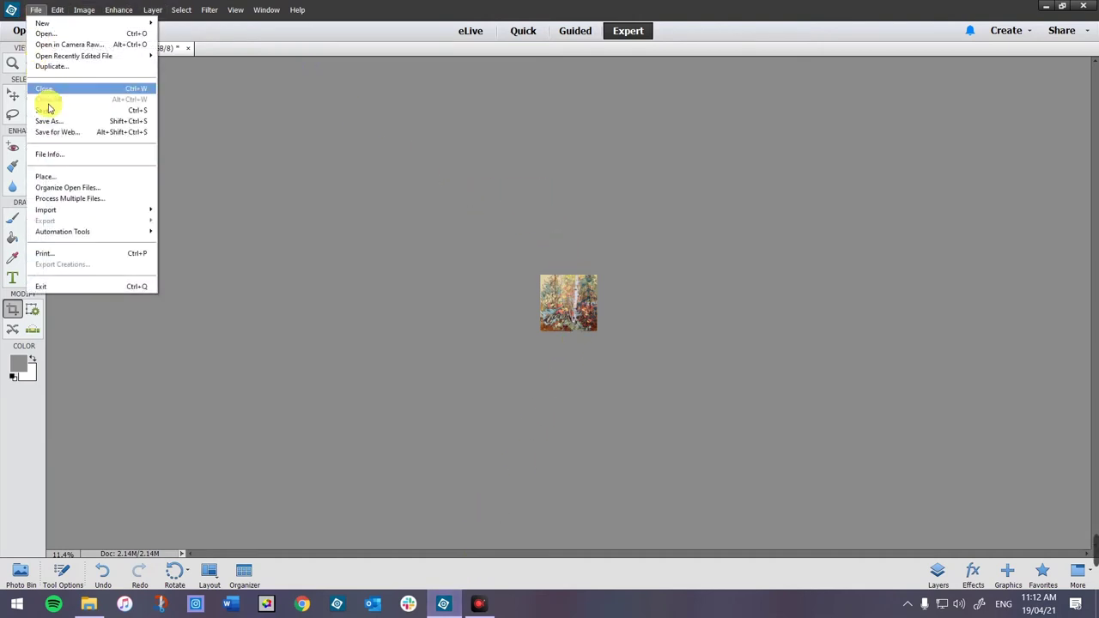
click(51, 132)
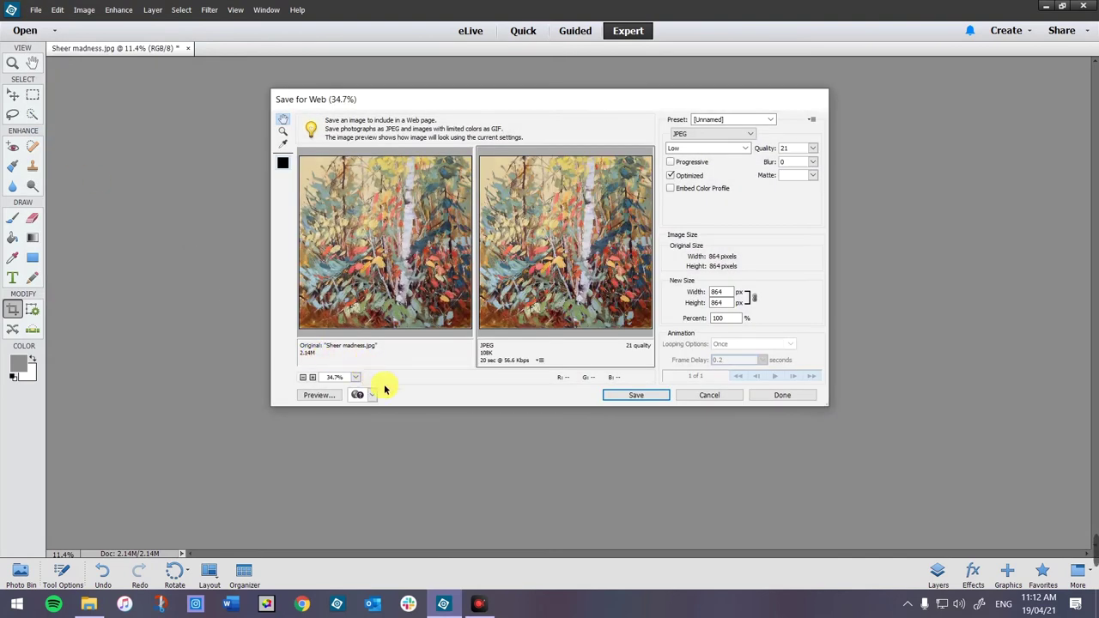
click(634, 396)
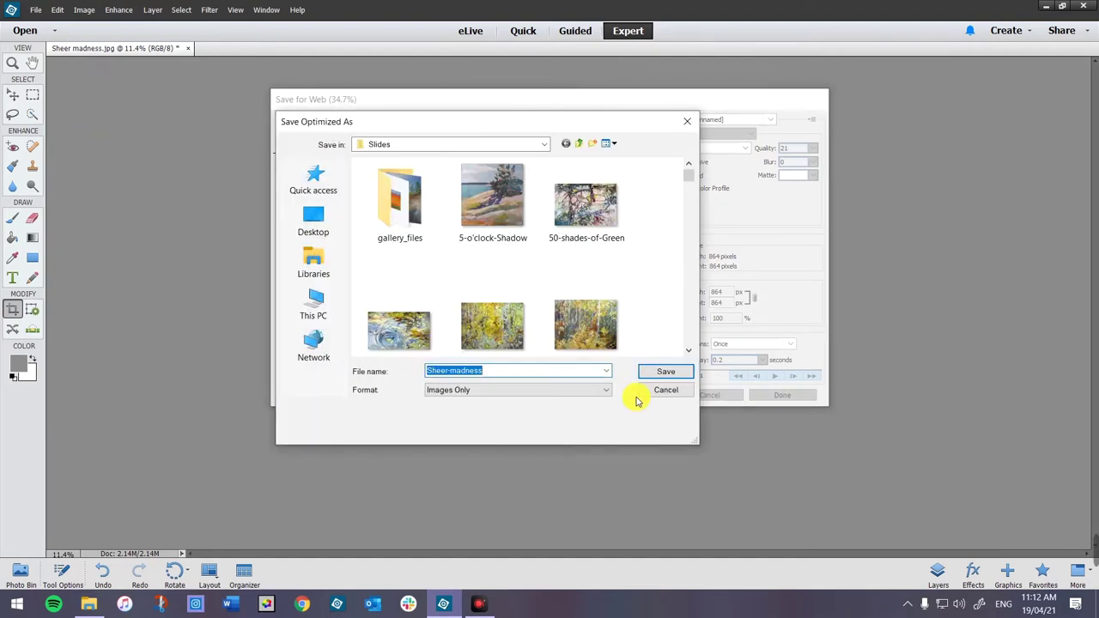
Browse the Documents folder for the Web Gallery folder as the place to save the optimized image.
click(546, 145)
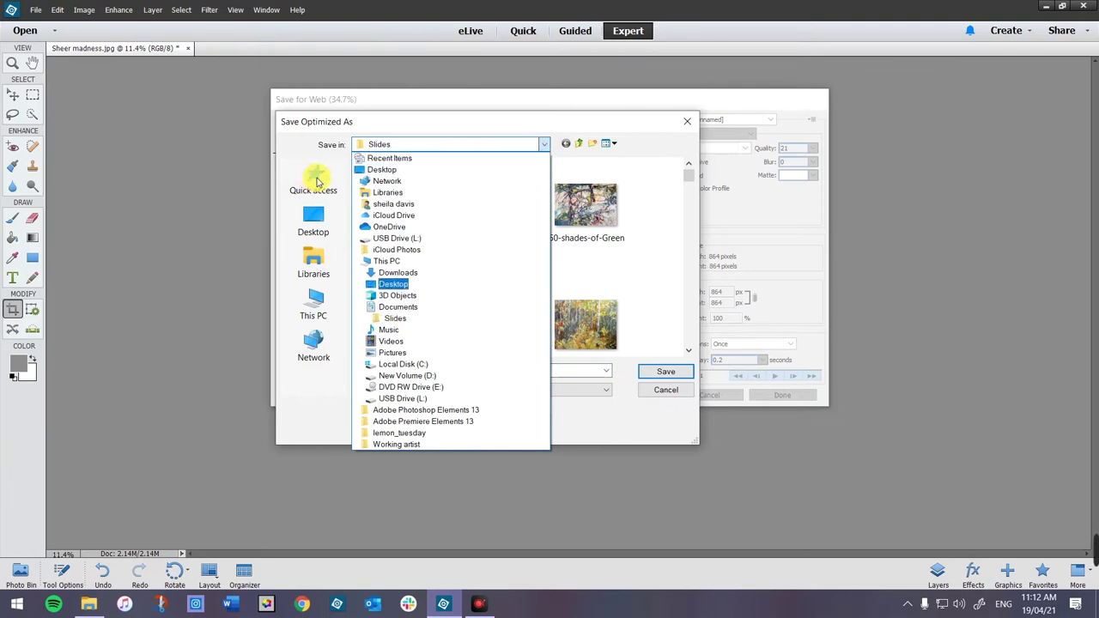
click(382, 307)
scroll(430, 279, down, 4)
scroll(431, 278, down, 5)
scroll(432, 278, up, 2)
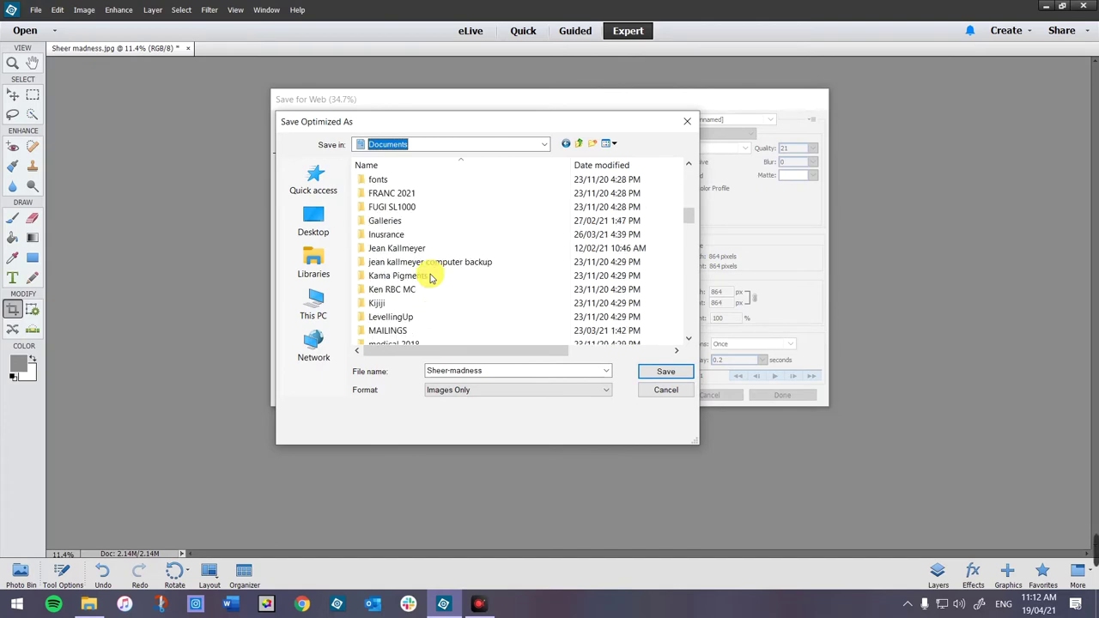
scroll(431, 277, down, 6)
scroll(431, 278, down, 15)
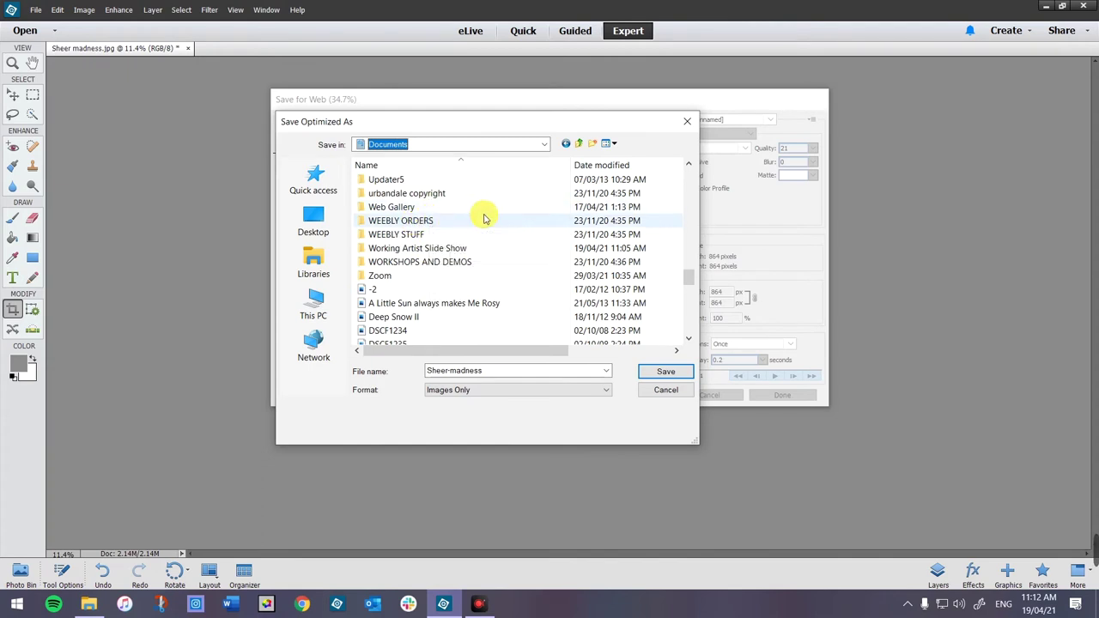
scroll(483, 218, up, 2)
scroll(484, 218, down, 1)
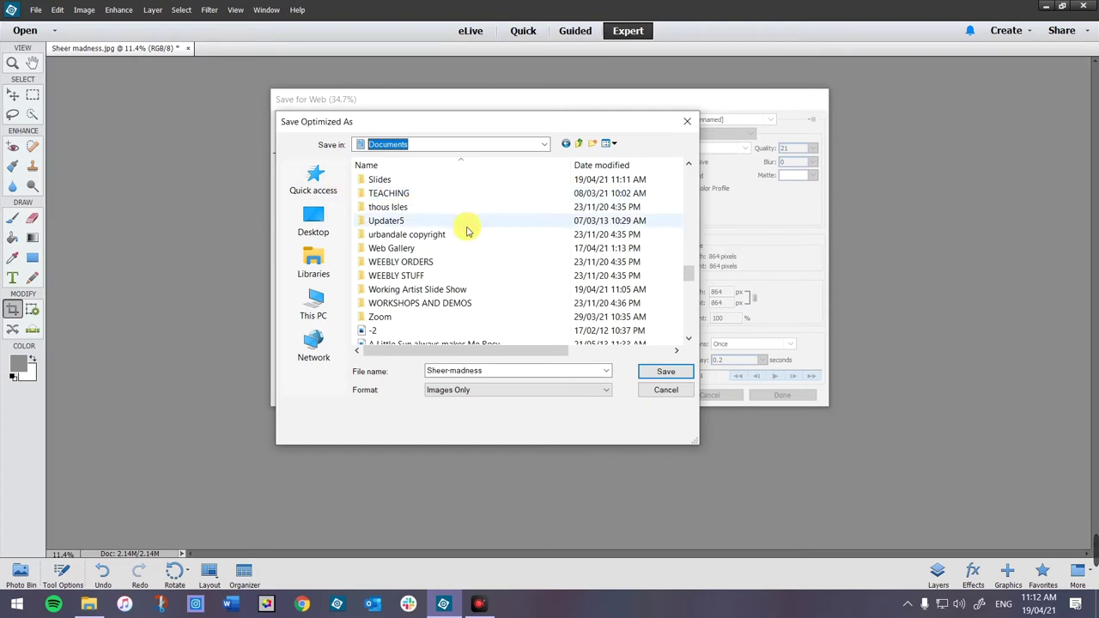
scroll(468, 229, down, 2)
scroll(467, 226, up, 8)
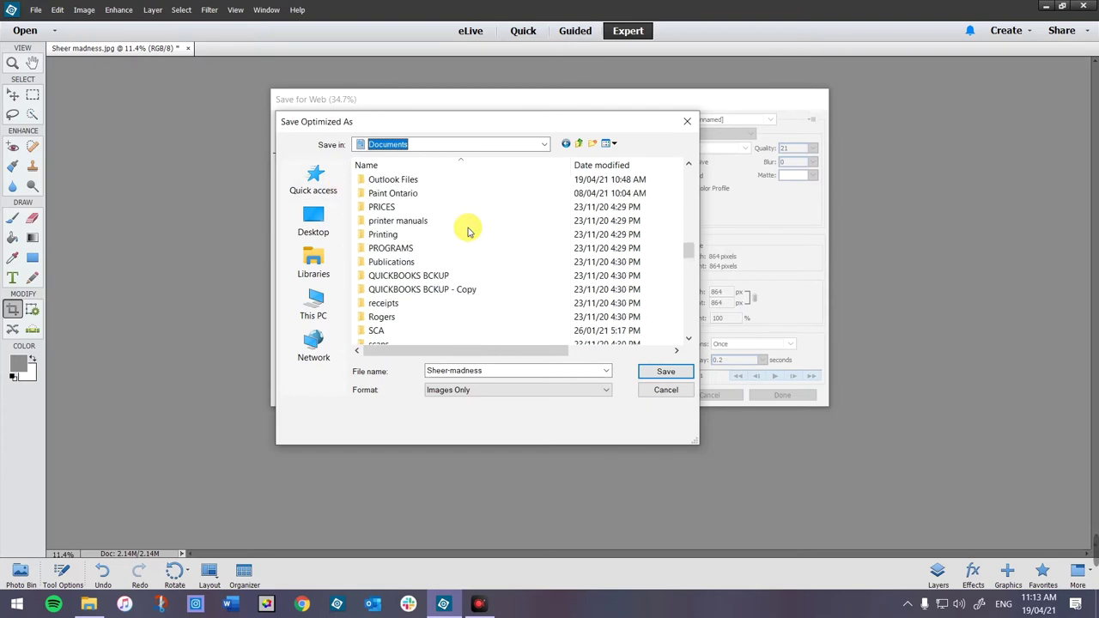
Choose the Web Gallery folder from the Quick access folders as the save location.
click(313, 179)
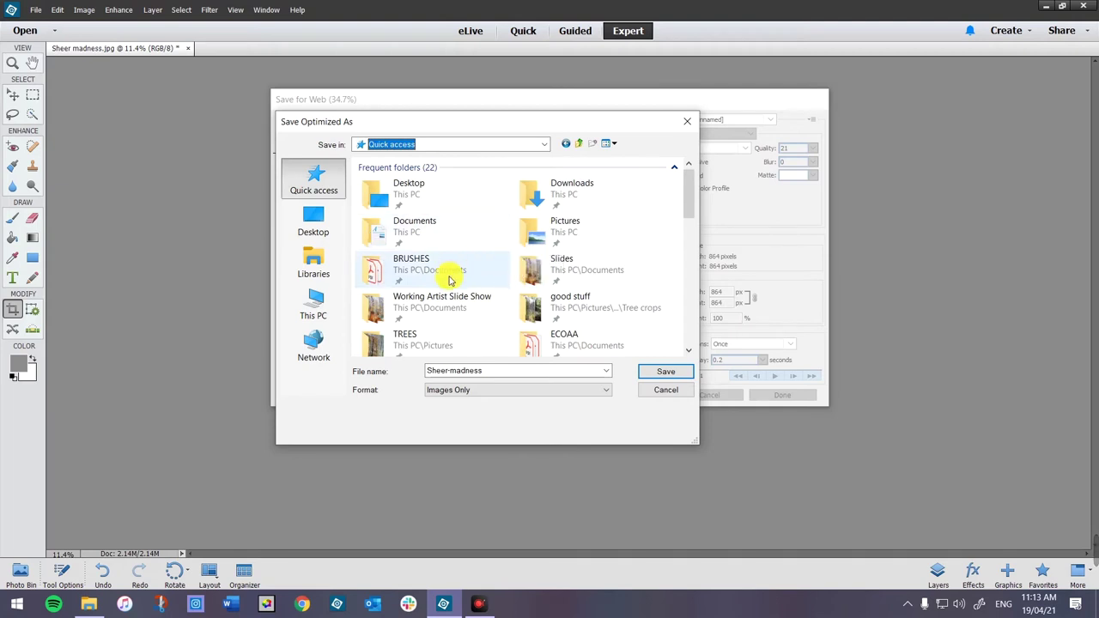
scroll(449, 280, down, 2)
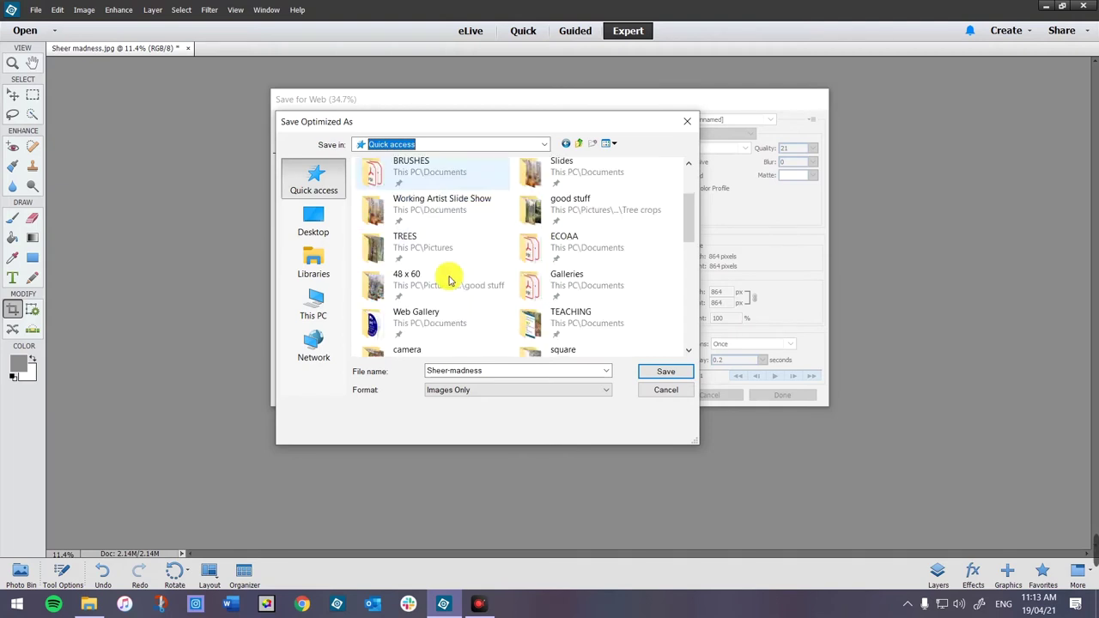
double_click(421, 316)
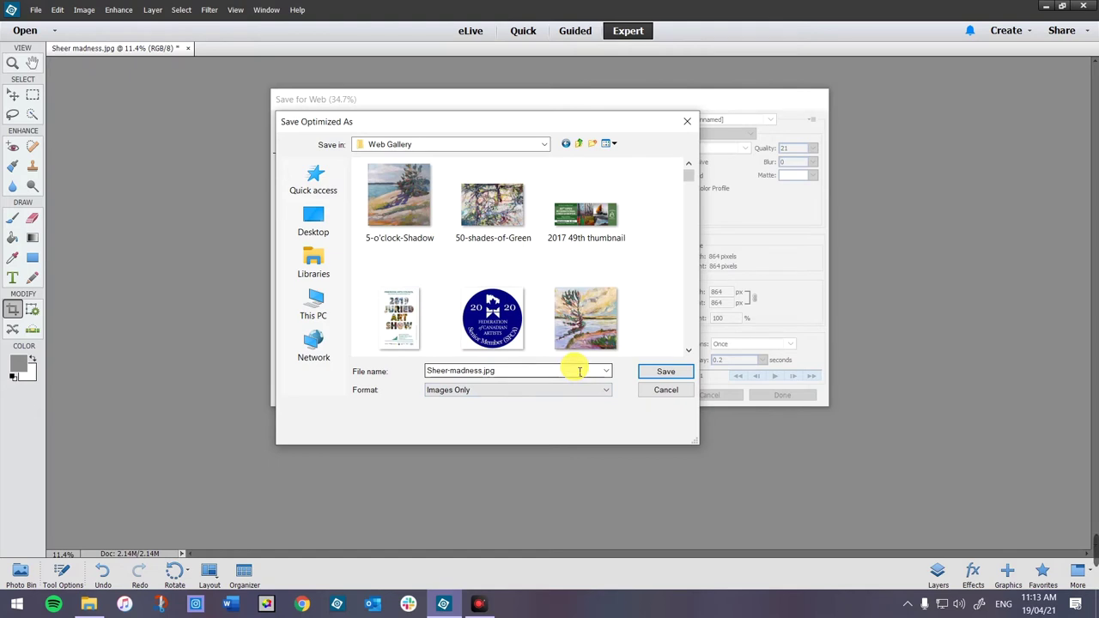
Extend the file name to Sheer-madness-36x36-oilonpanel followed by a hyphen and the artist's name, keeping the .jpg extension.
key(BackSpace)
key(BackSpace)
key(BackSpace)
key(BackSpace)
key(BackSpace)
key(BackSpace)
key(BackSpace)
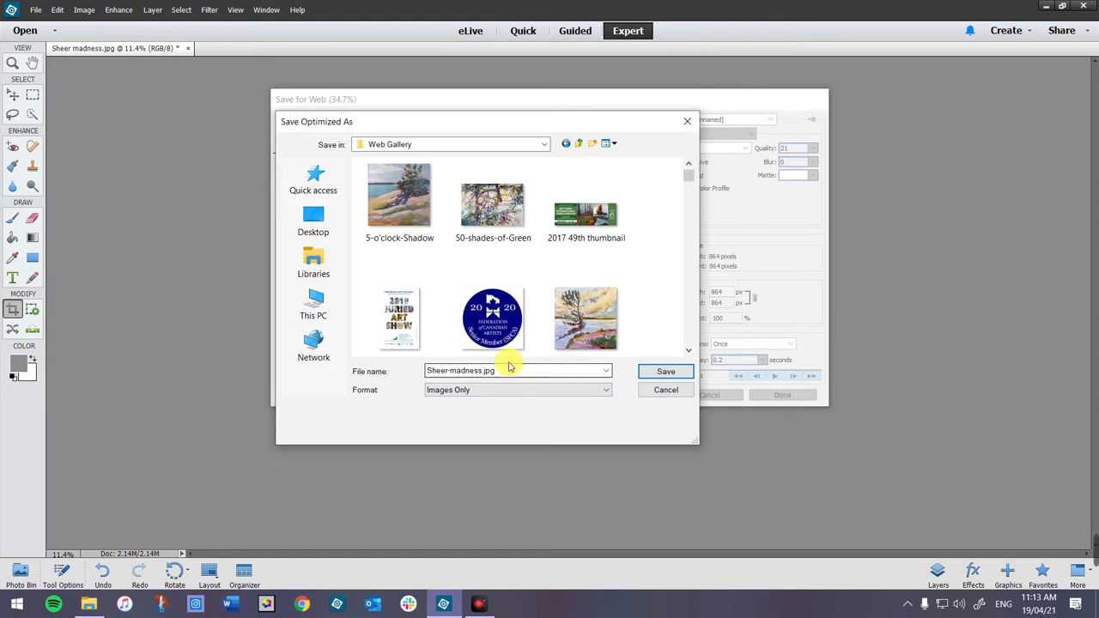
key(ctrl+z)
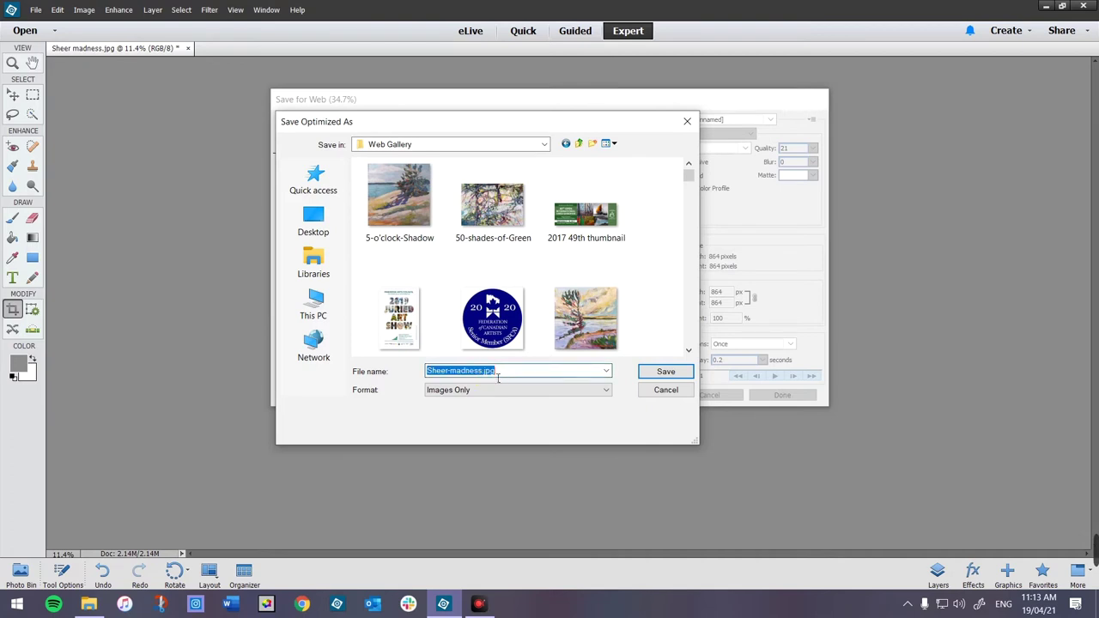
click(484, 373)
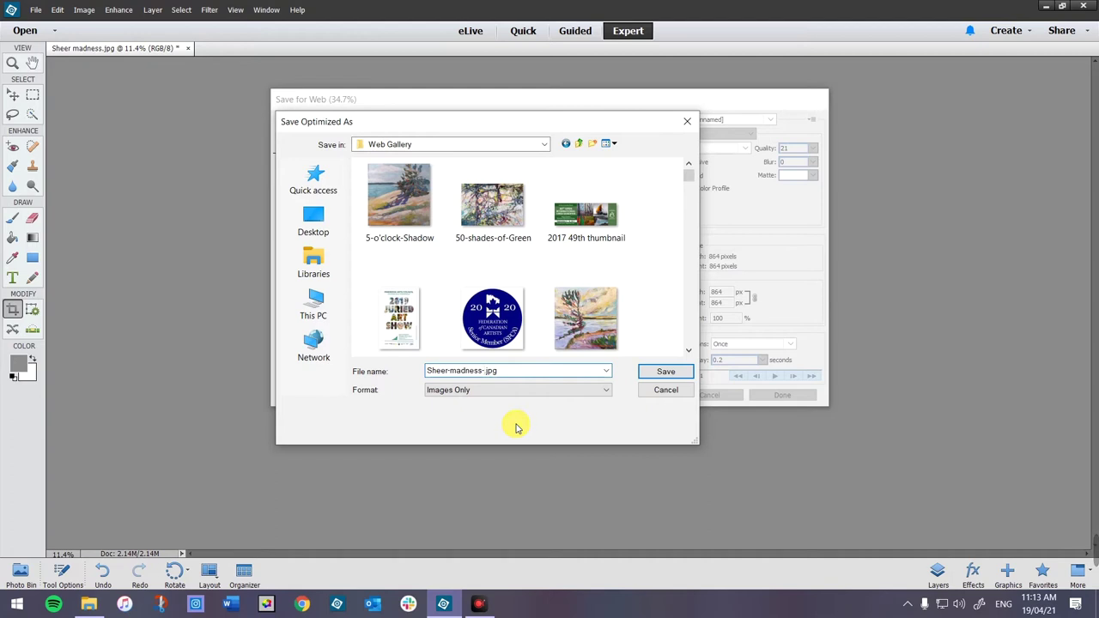
text(36x36-oilonpan)
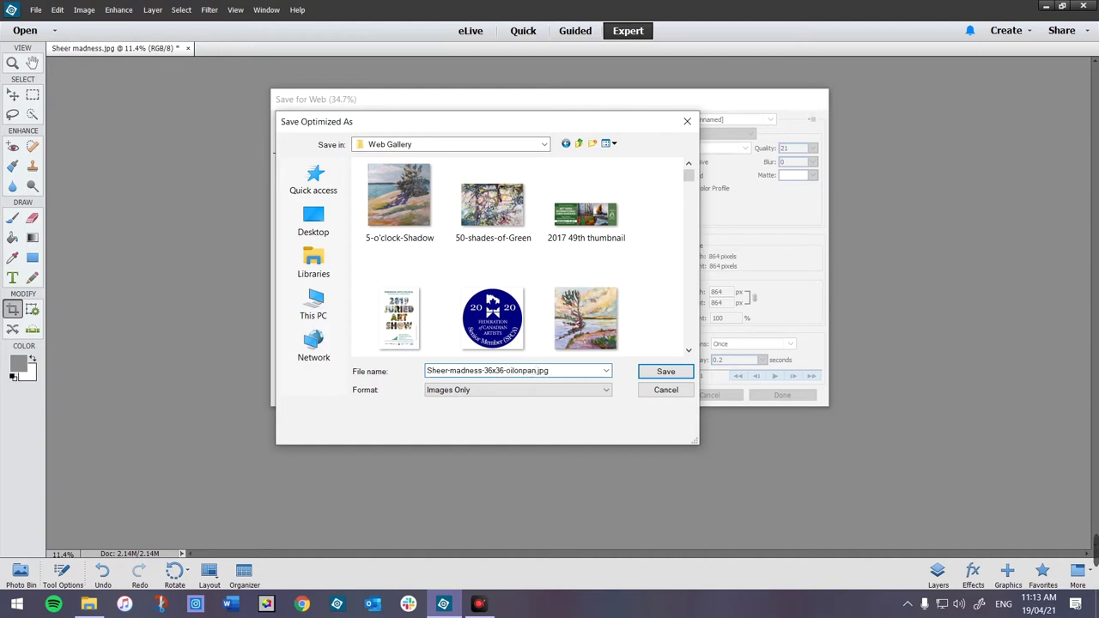
text(el-sheiladavis)
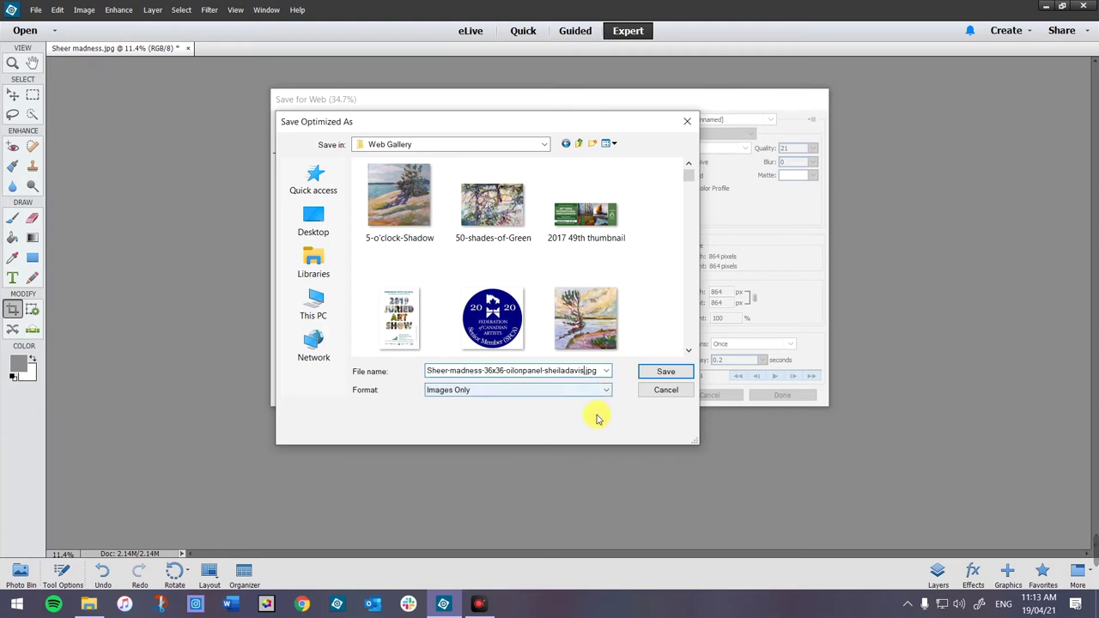
Save the optimized image in the Web Gallery folder and close Sheer madness.jpg without saving its changes.
click(660, 375)
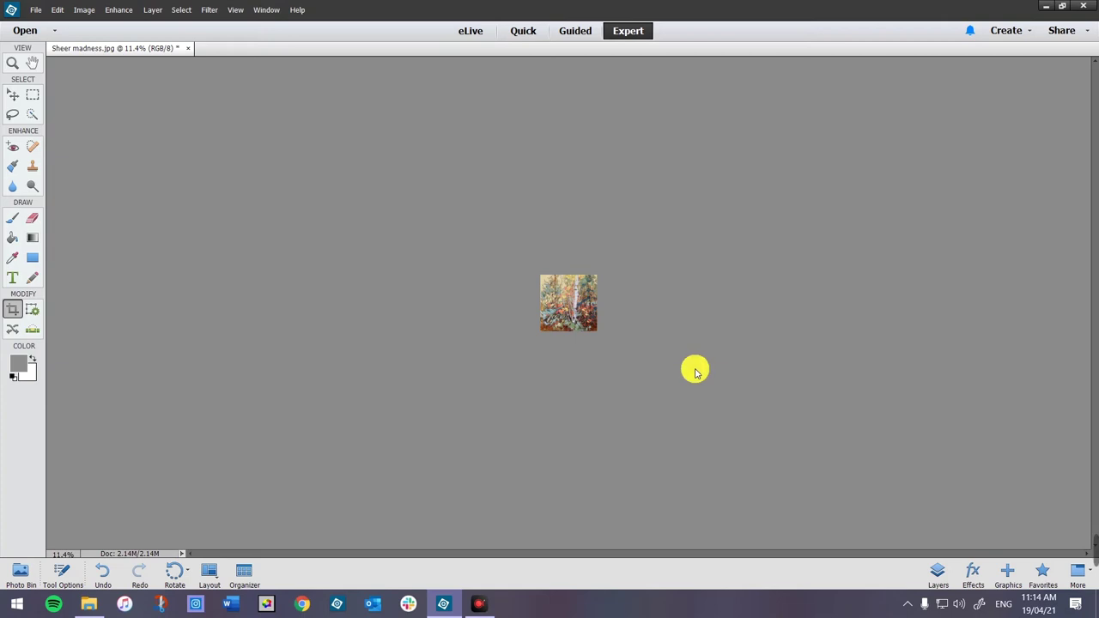
click(187, 48)
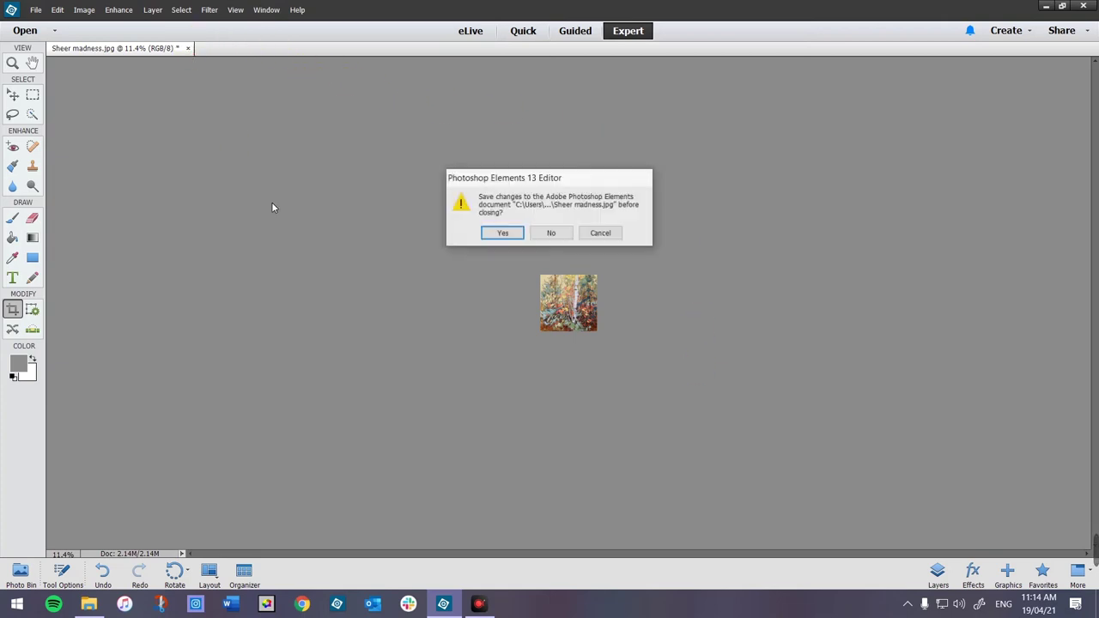
click(549, 236)
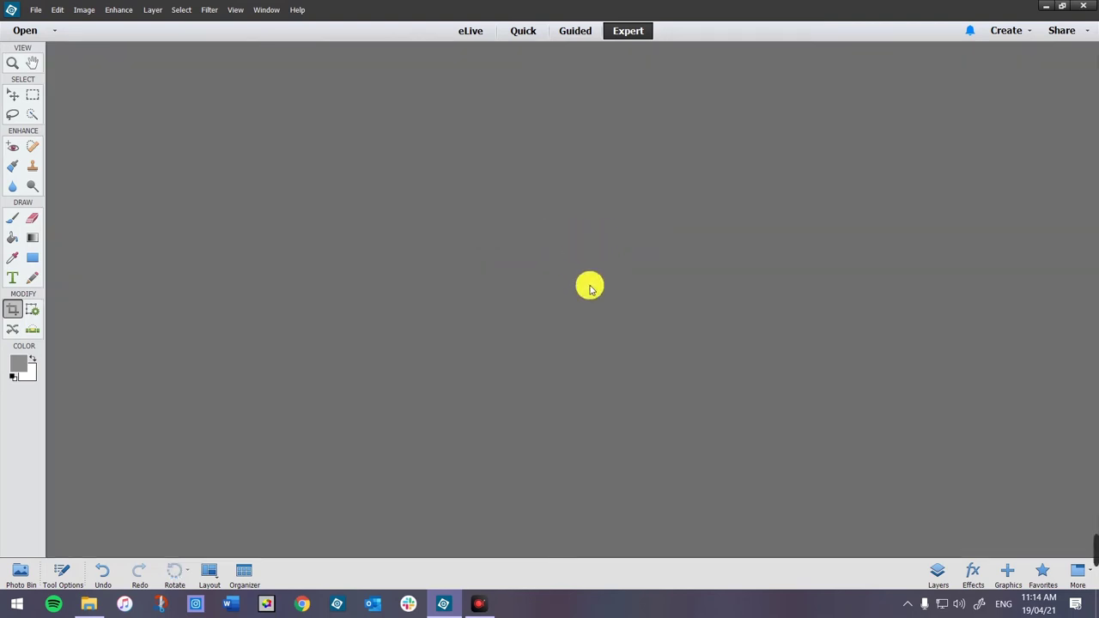
Switch to File Explorer and open DSCF1234 from the camera folder with Photoshop Elements 13 Editor.
click(88, 603)
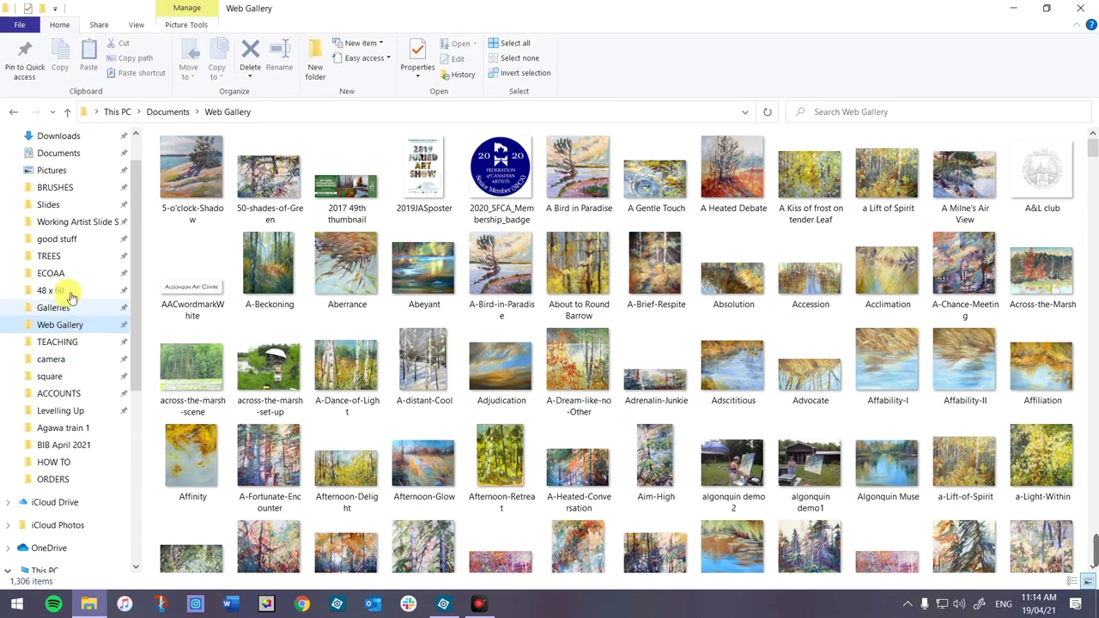
click(77, 369)
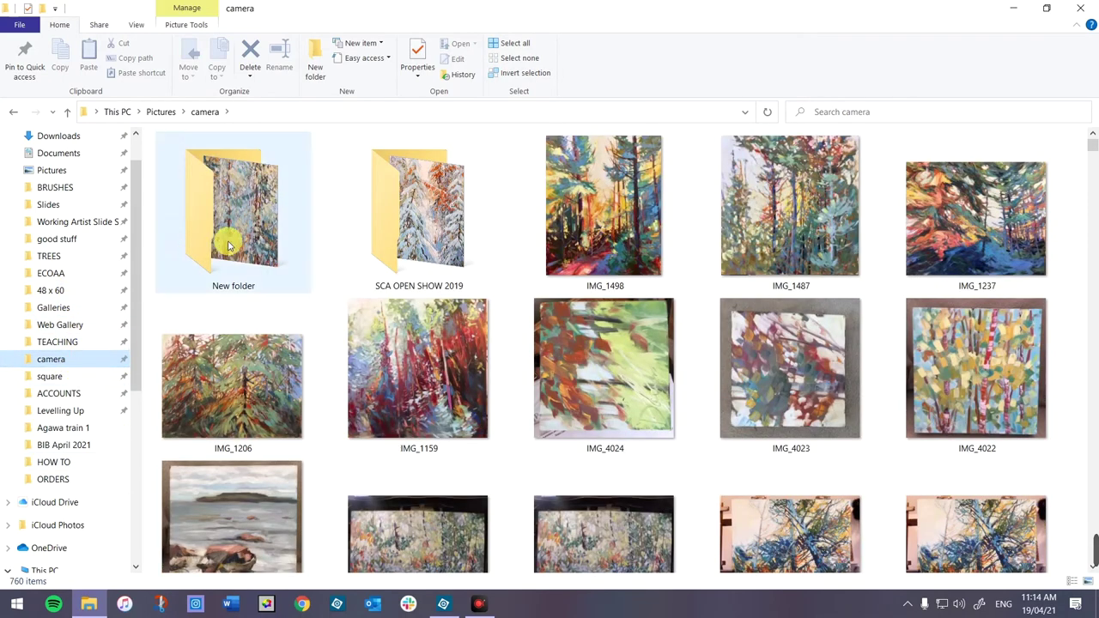
scroll(335, 251, down, 5)
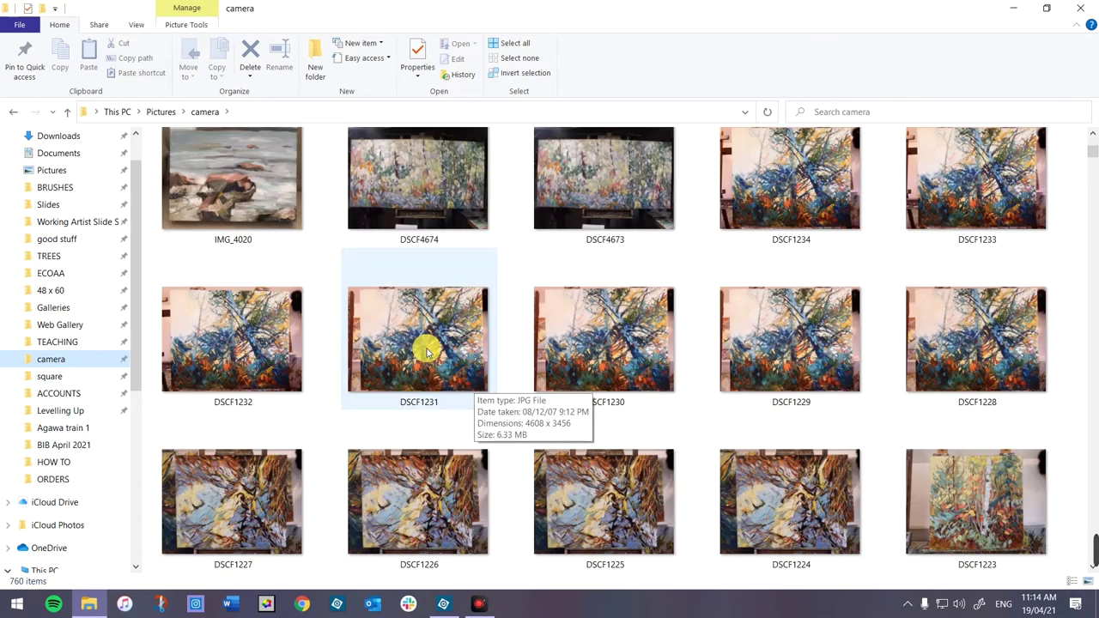
click(784, 174)
scroll(784, 175, up, 1)
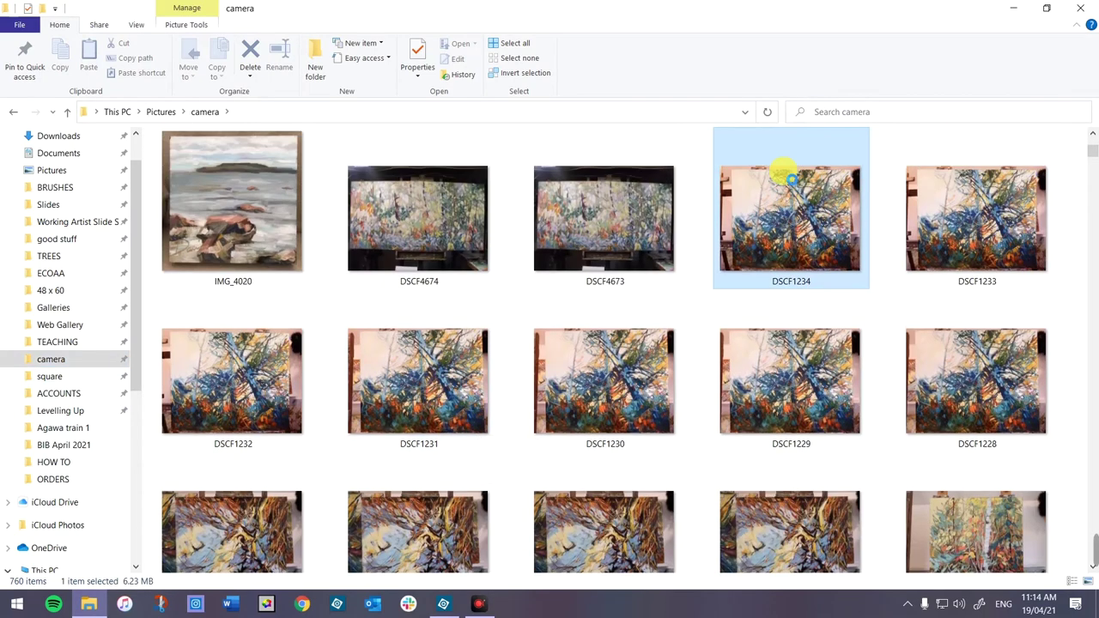
right_click(781, 172)
mouse_move(700, 410)
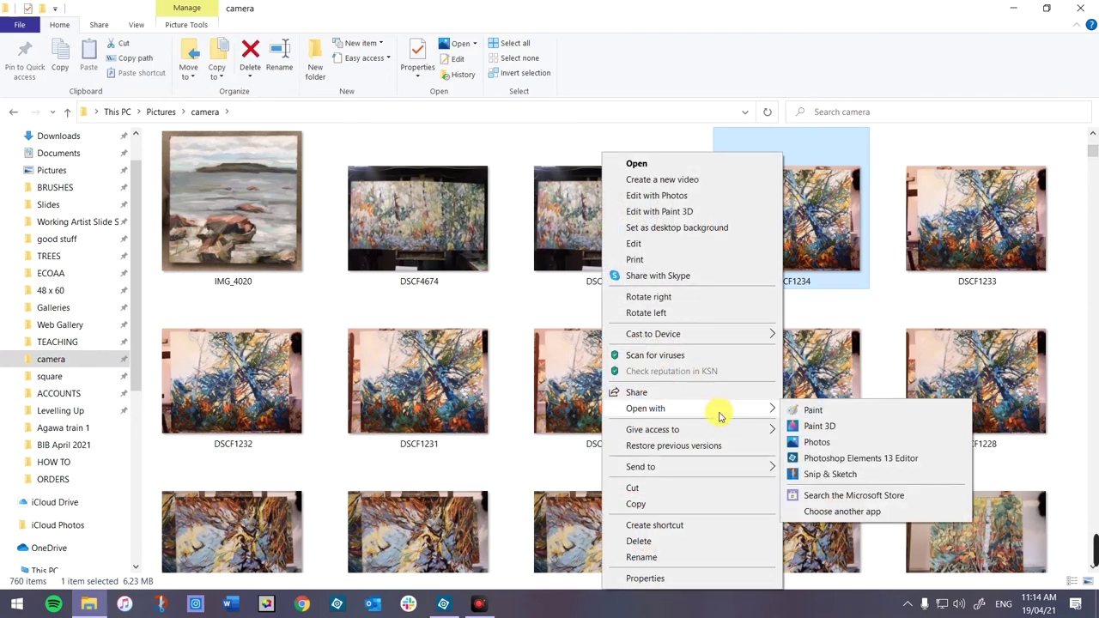
click(816, 460)
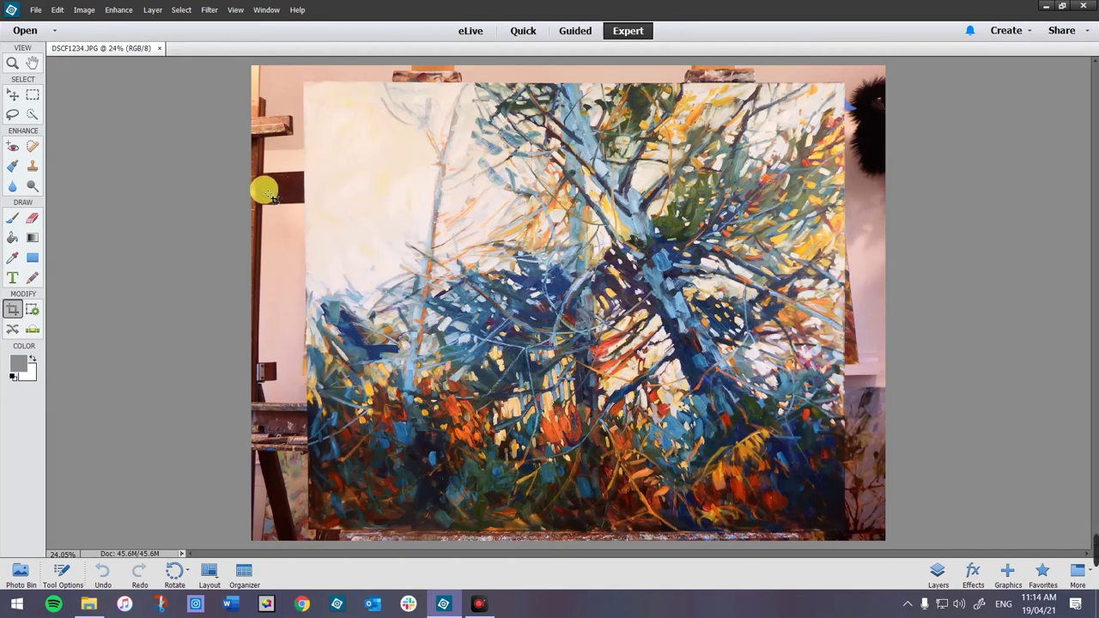
Select the painting with a rectangular marquee just outside its edges and skew the selection's lower-left corner slightly outward.
click(33, 95)
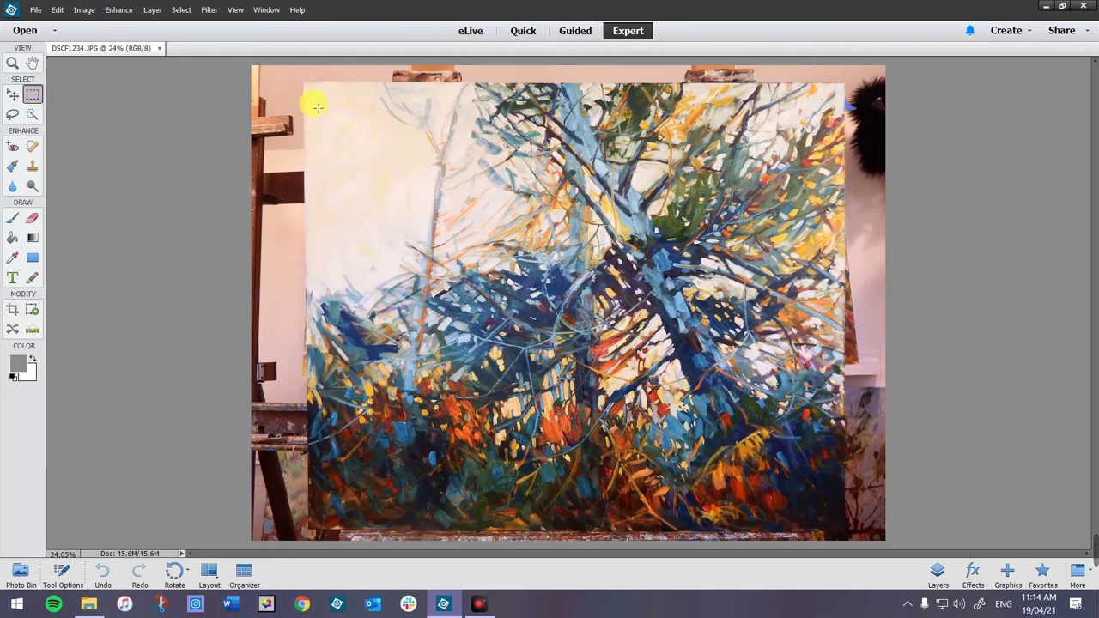
mouse_move(297, 75)
mouse_down()
mouse_move(688, 383)
mouse_move(857, 538)
mouse_up()
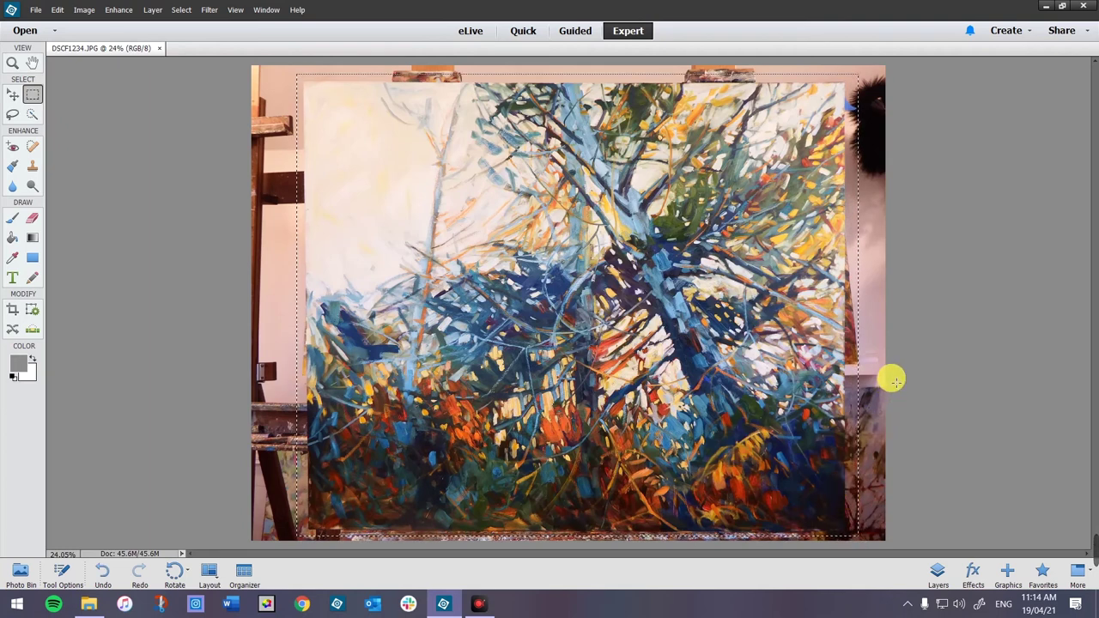
click(86, 11)
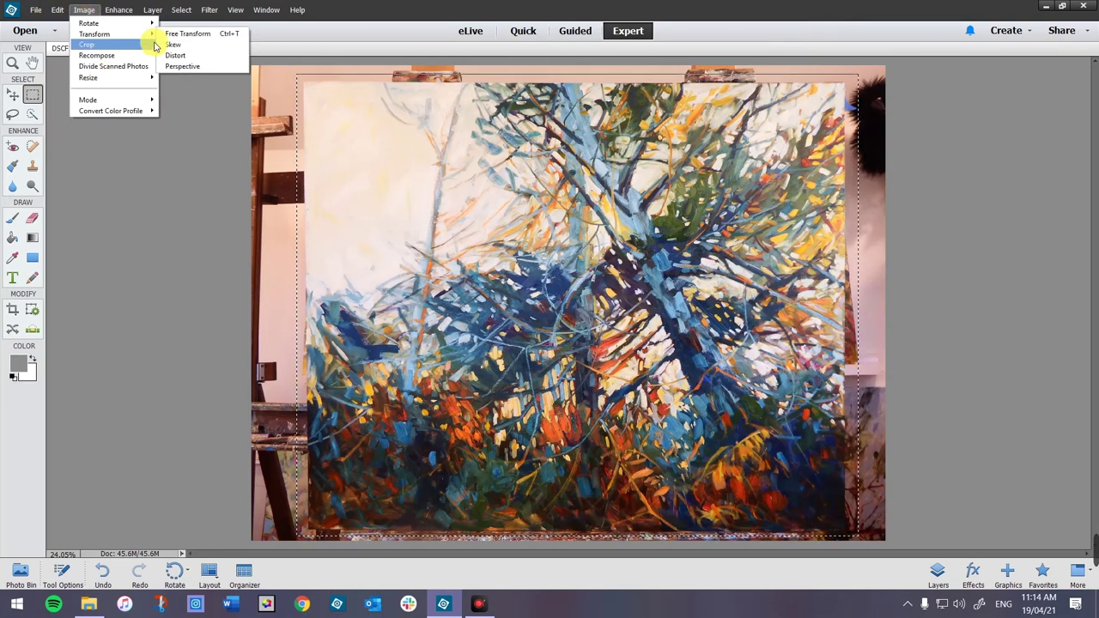
click(169, 44)
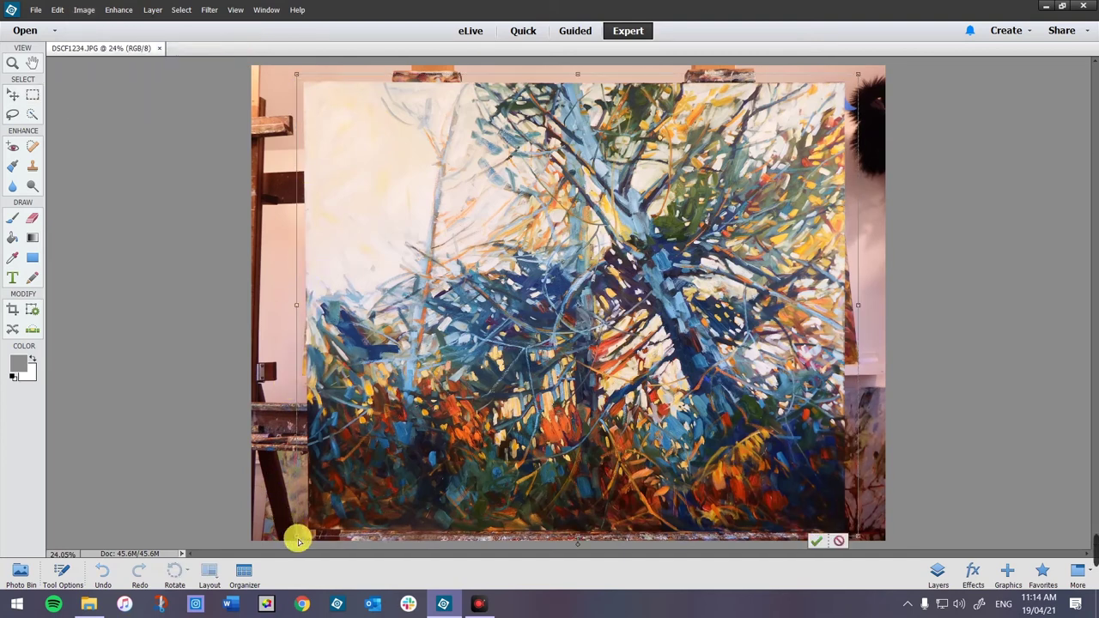
drag(298, 541, 292, 544)
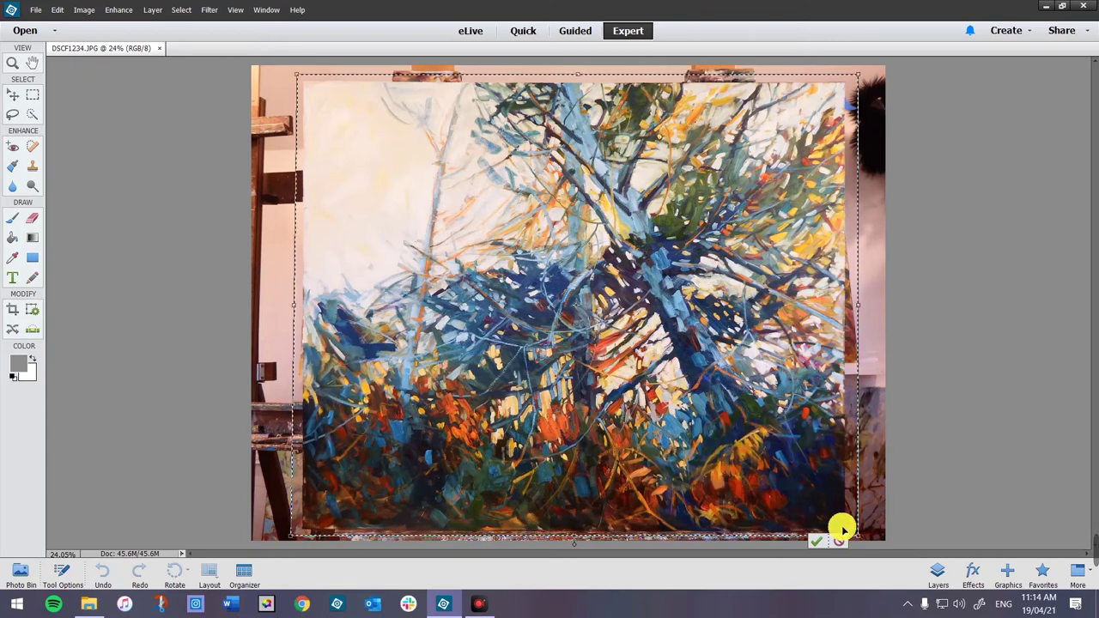
click(821, 545)
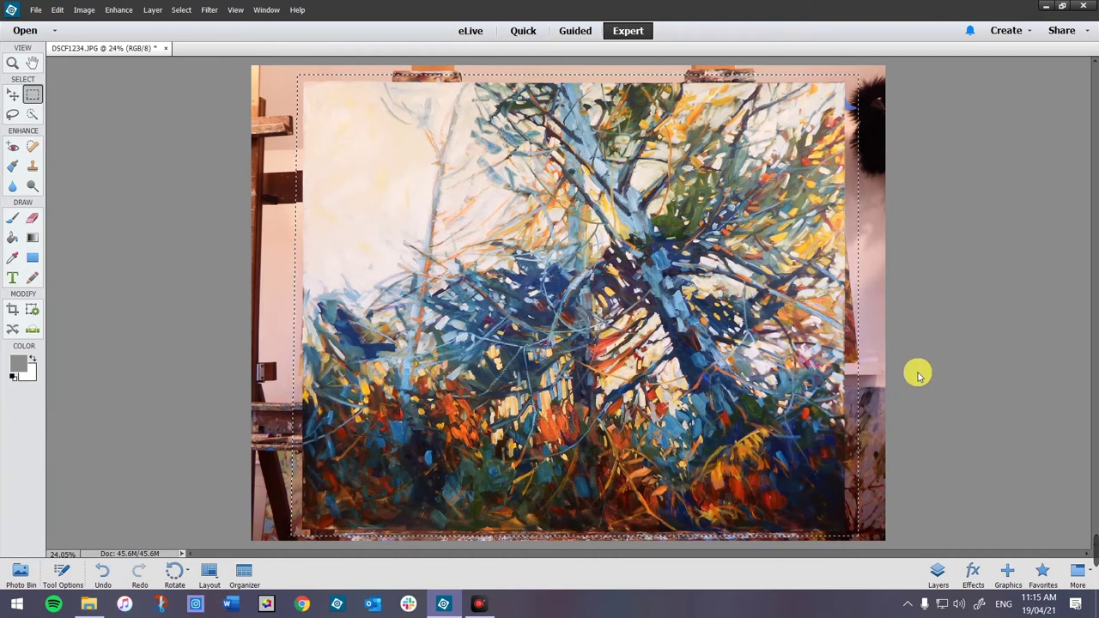
Open the Correct Camera Distortion filter, try Remove Distortion at -5.00 and -4.00, and set it back to 0.00.
click(213, 11)
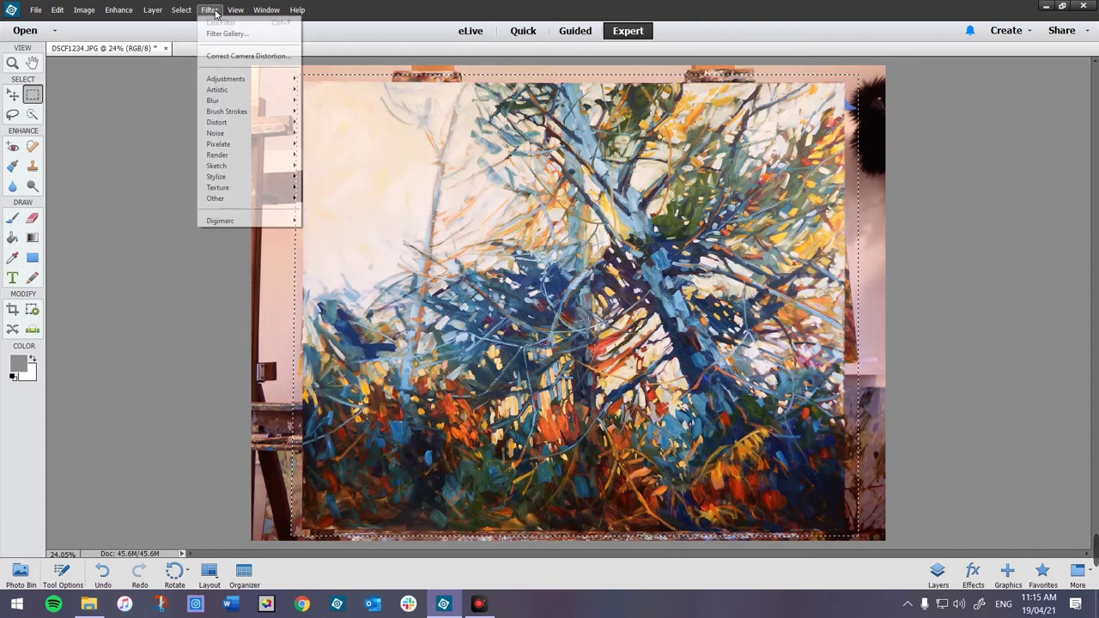
click(260, 58)
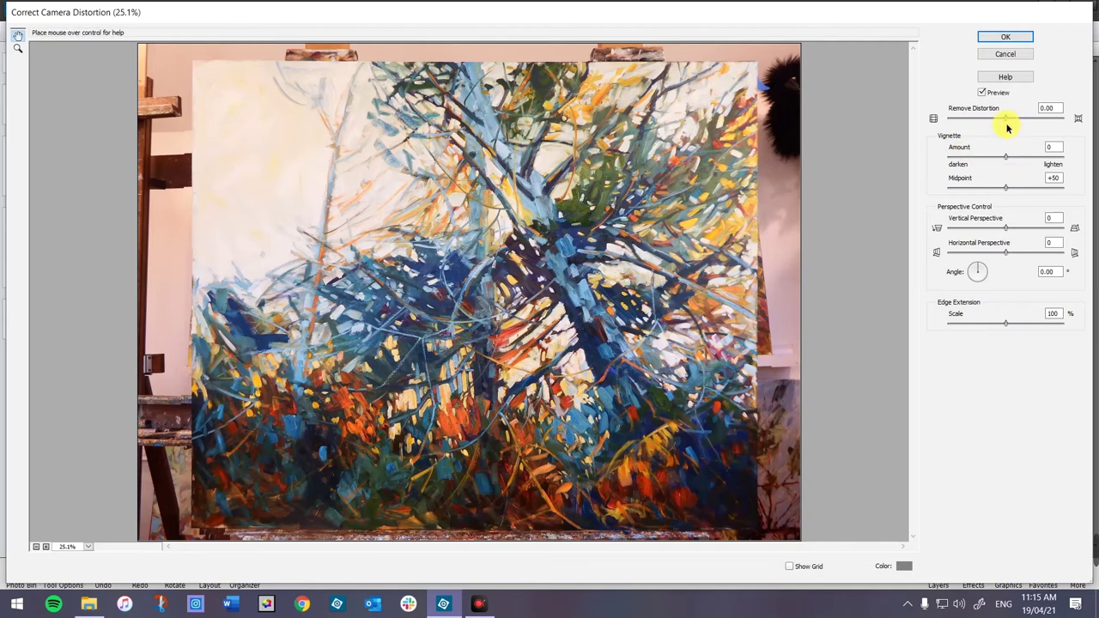
drag(1008, 122, 1006, 122)
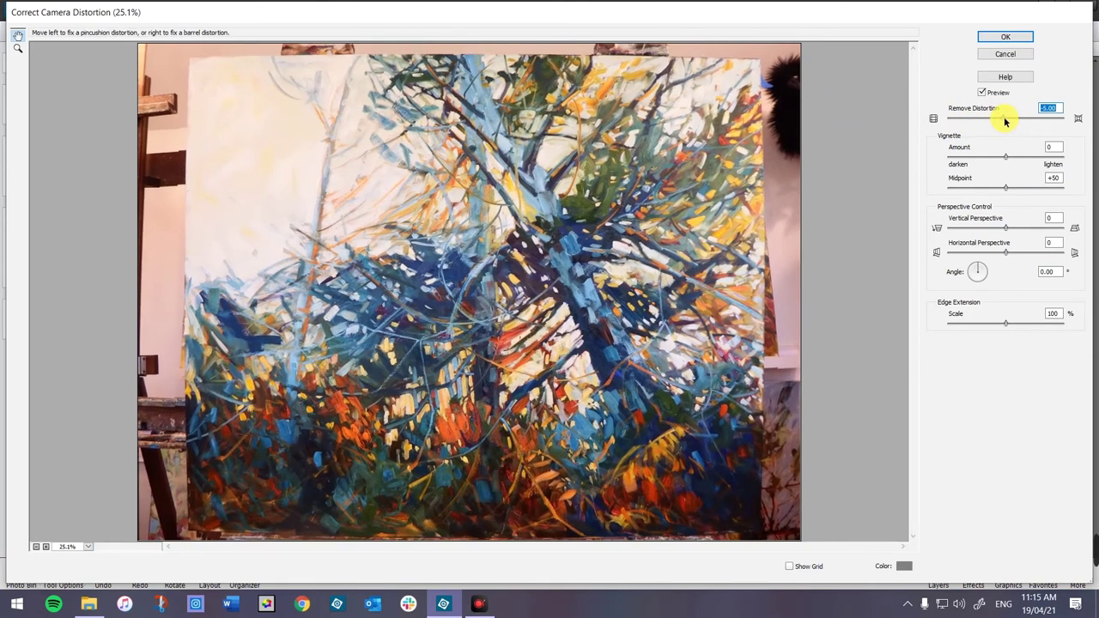
drag(1005, 117, 1003, 118)
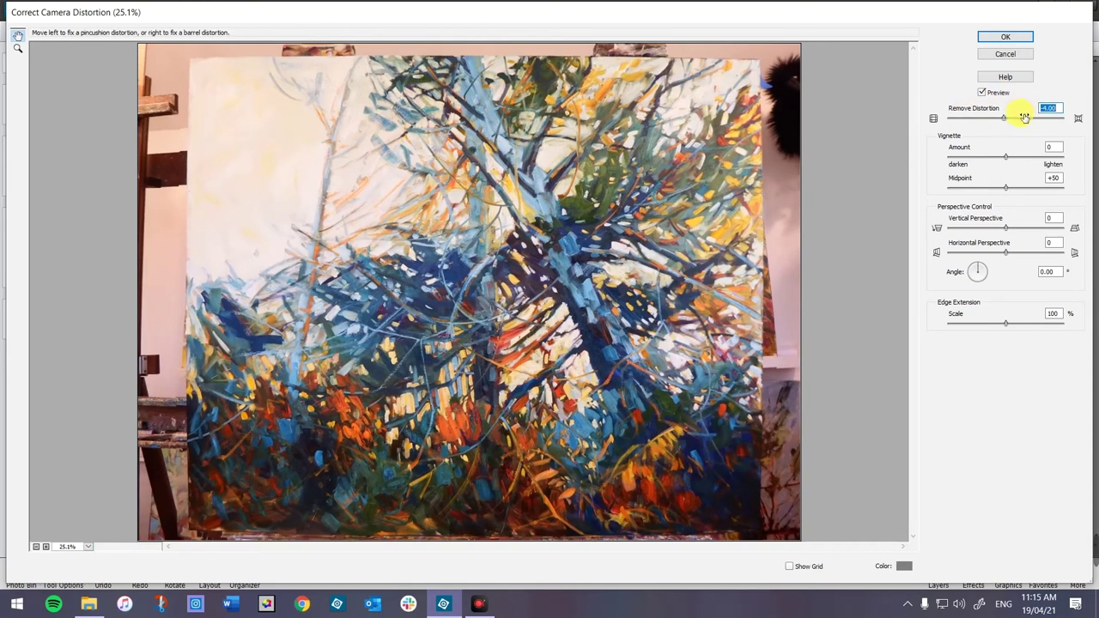
mouse_move(1003, 121)
mouse_down()
mouse_move(1025, 120)
mouse_move(994, 120)
mouse_move(1006, 122)
mouse_up()
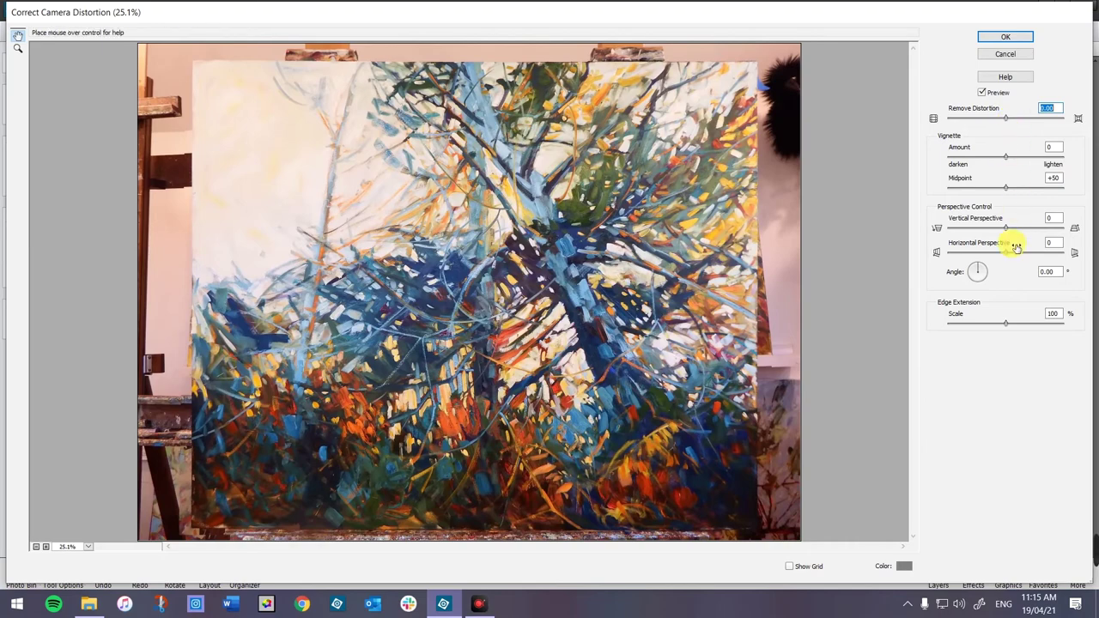
Try a negative Horizontal Perspective in Correct Camera Distortion, set it back to 0, and accept the filter.
mouse_move(1006, 228)
mouse_down()
mouse_move(1016, 226)
mouse_move(1002, 239)
mouse_move(1009, 234)
mouse_up()
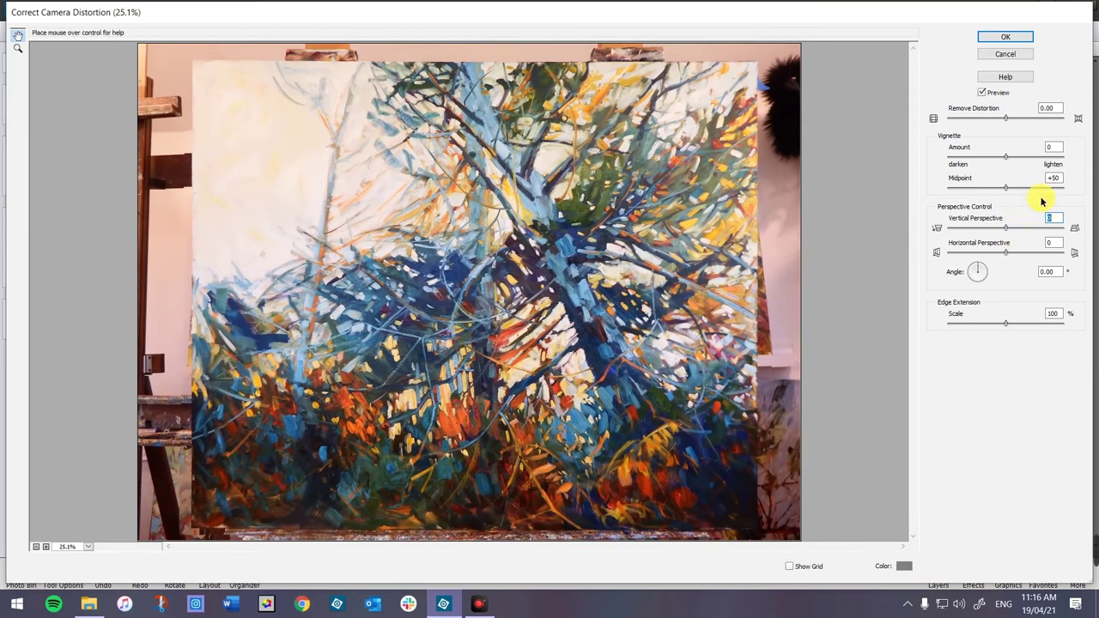
click(1008, 255)
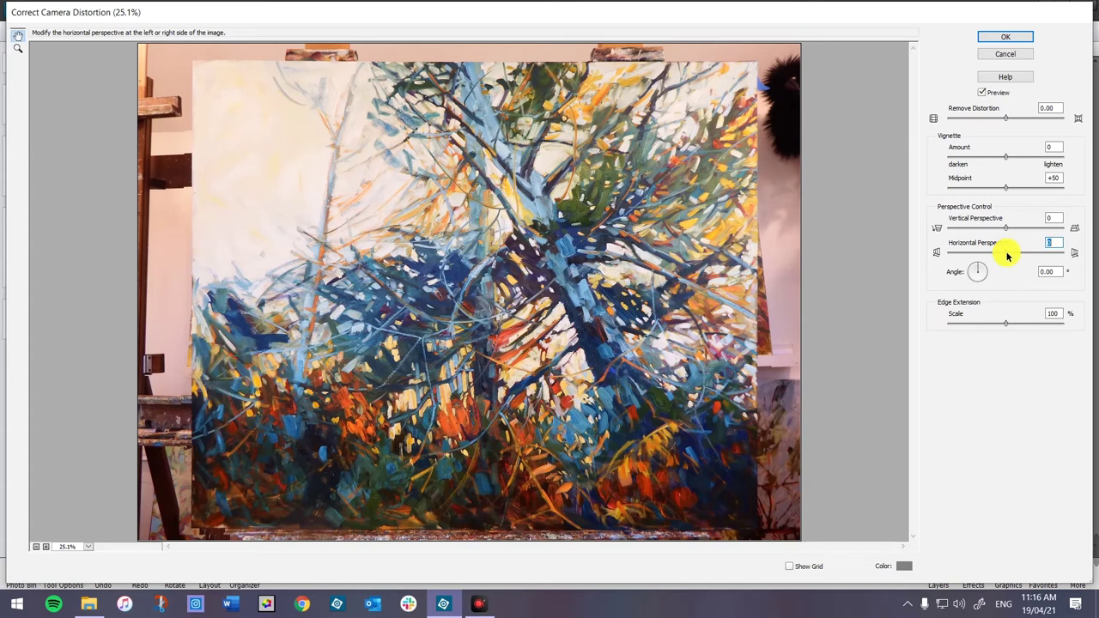
drag(1009, 256, 996, 261)
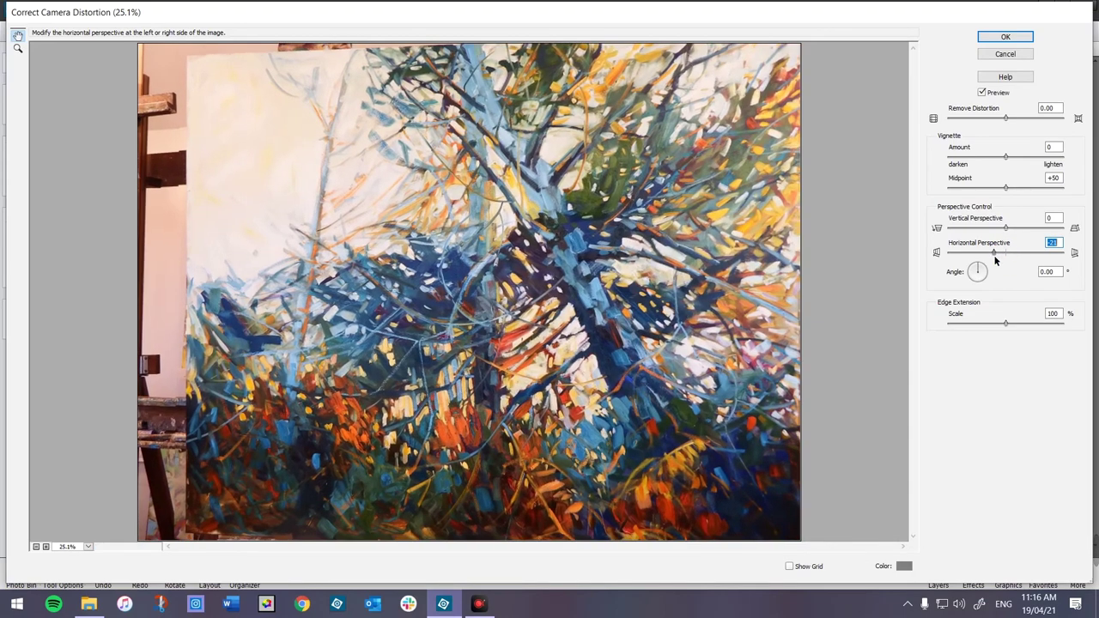
click(859, 287)
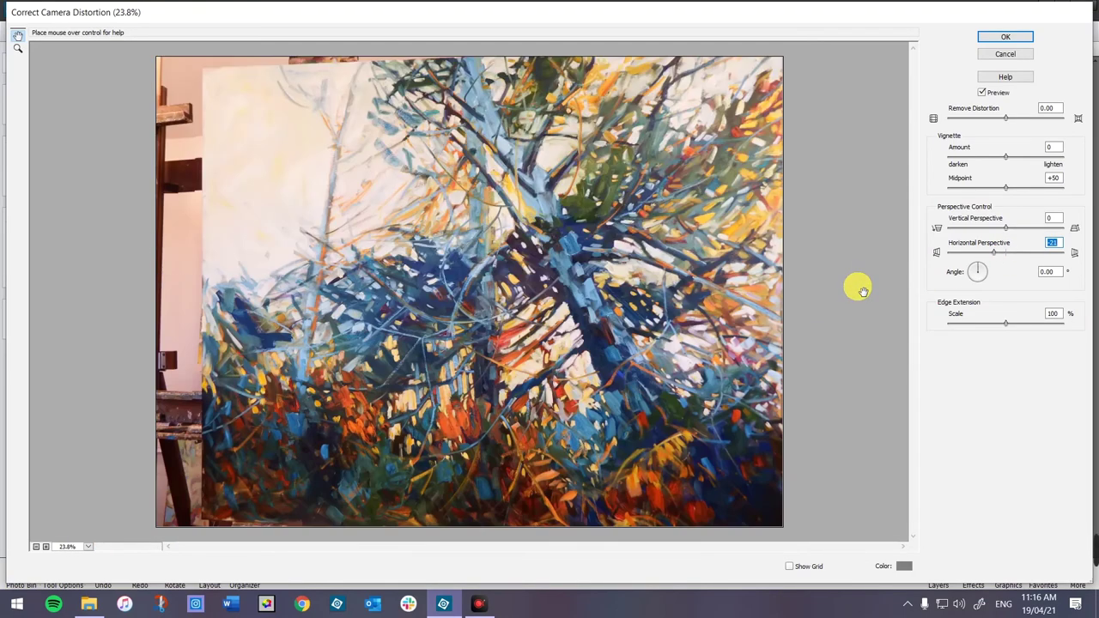
drag(994, 257, 1007, 253)
text(0)
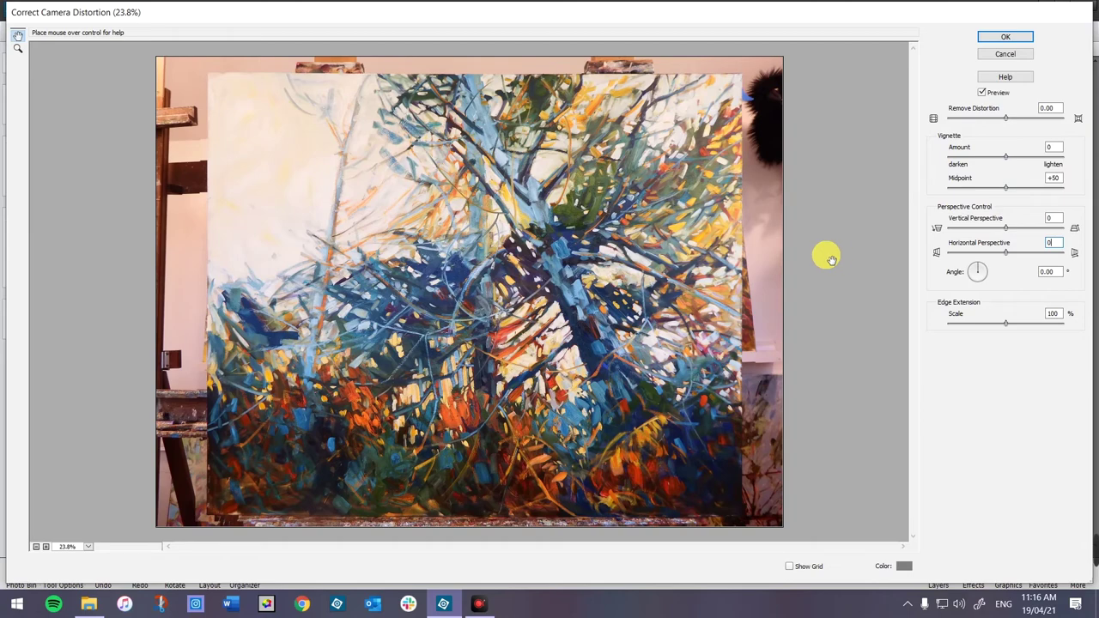
click(1005, 39)
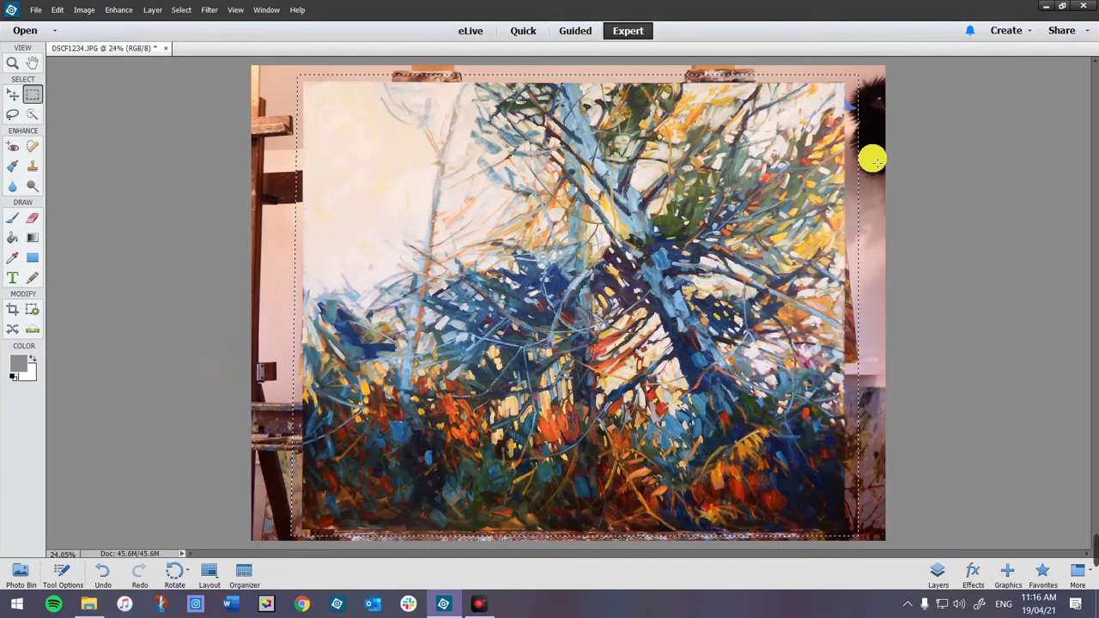
Crop the photo to the painting's edges, about 54.4 by 44.9 inches, trimming the easel and wall from all four sides.
click(12, 309)
mouse_move(383, 225)
mouse_down()
mouse_move(404, 246)
mouse_move(425, 226)
mouse_up()
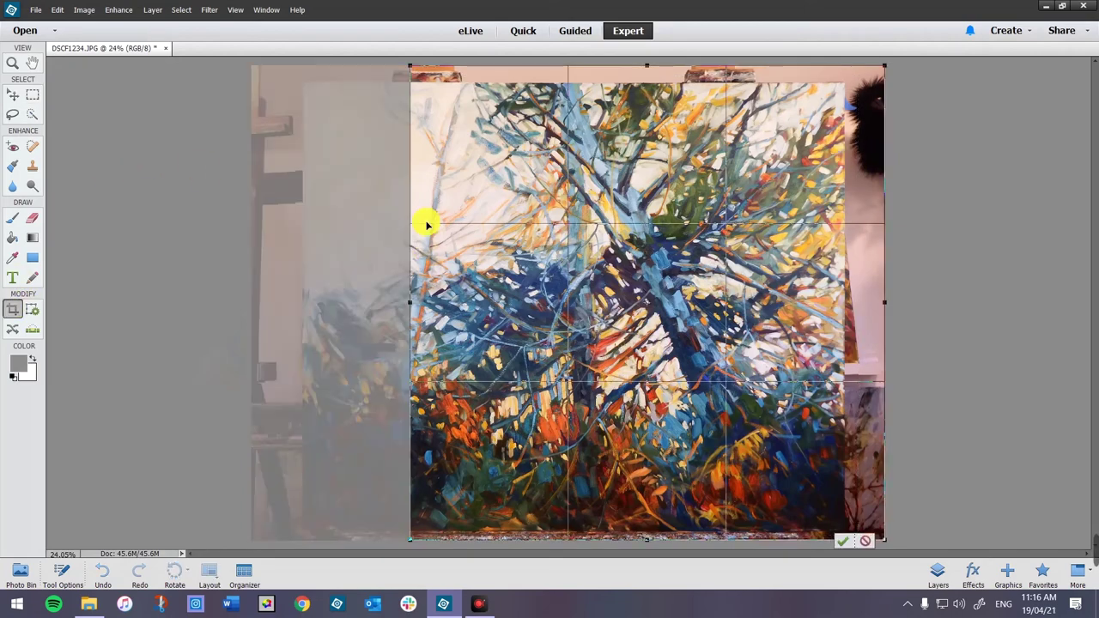
mouse_move(410, 304)
mouse_down()
mouse_move(313, 300)
mouse_move(307, 317)
mouse_up()
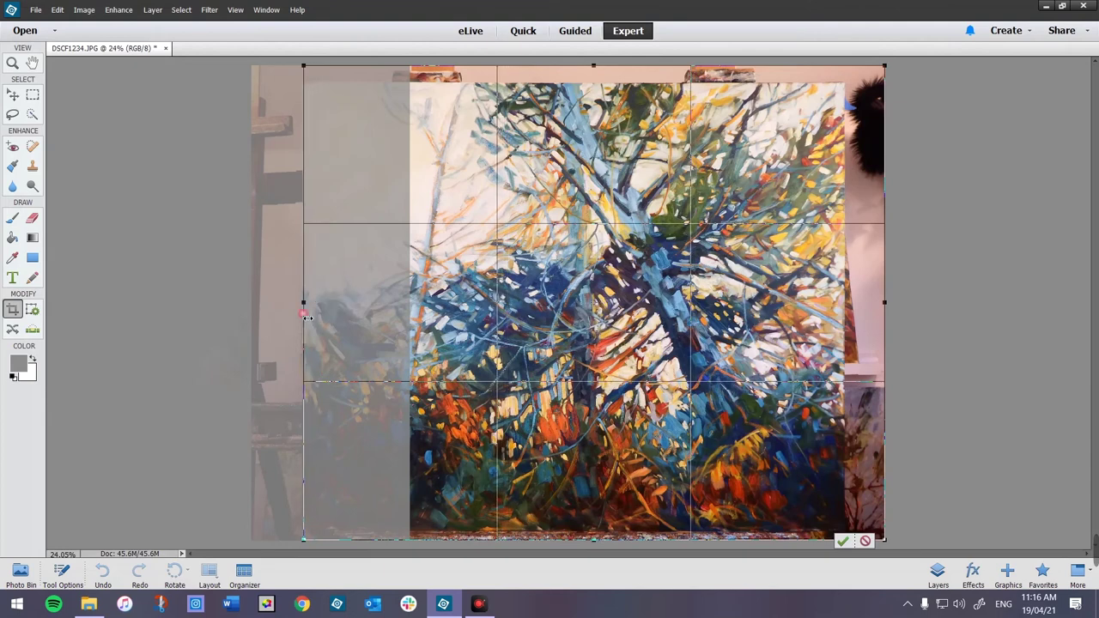
drag(883, 300, 847, 312)
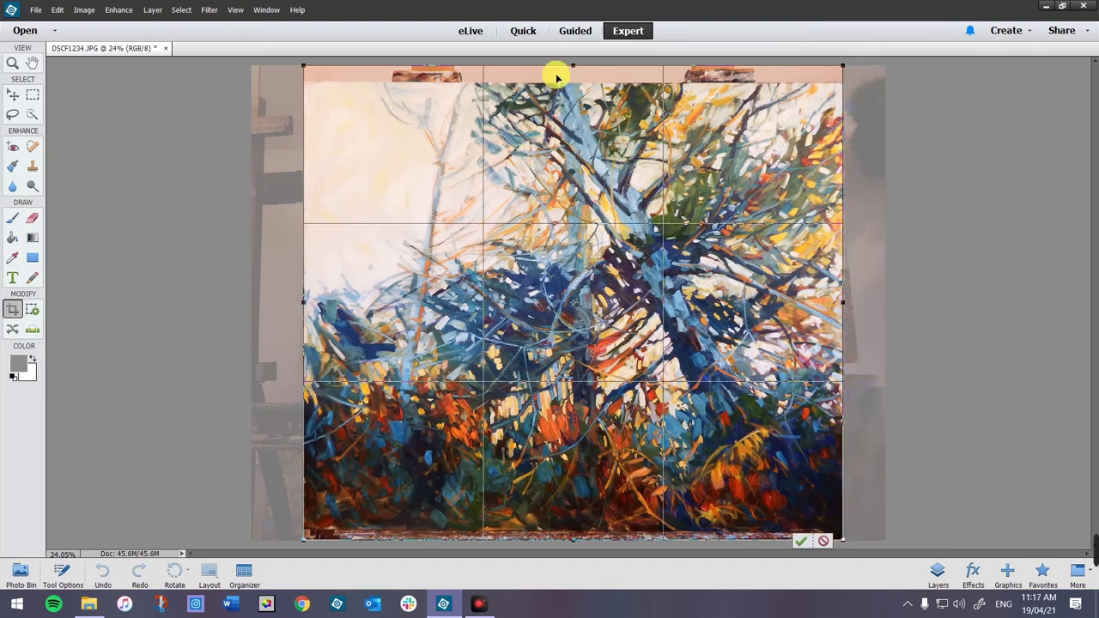
mouse_move(573, 66)
mouse_down()
mouse_move(586, 86)
mouse_move(579, 76)
mouse_up()
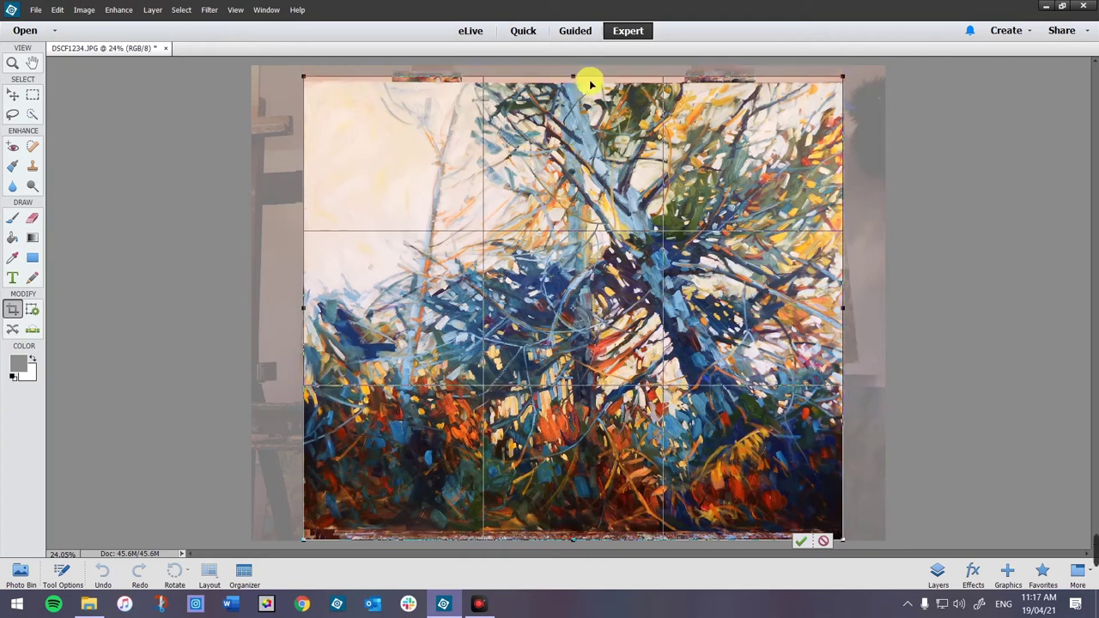
scroll(590, 88, up, 1)
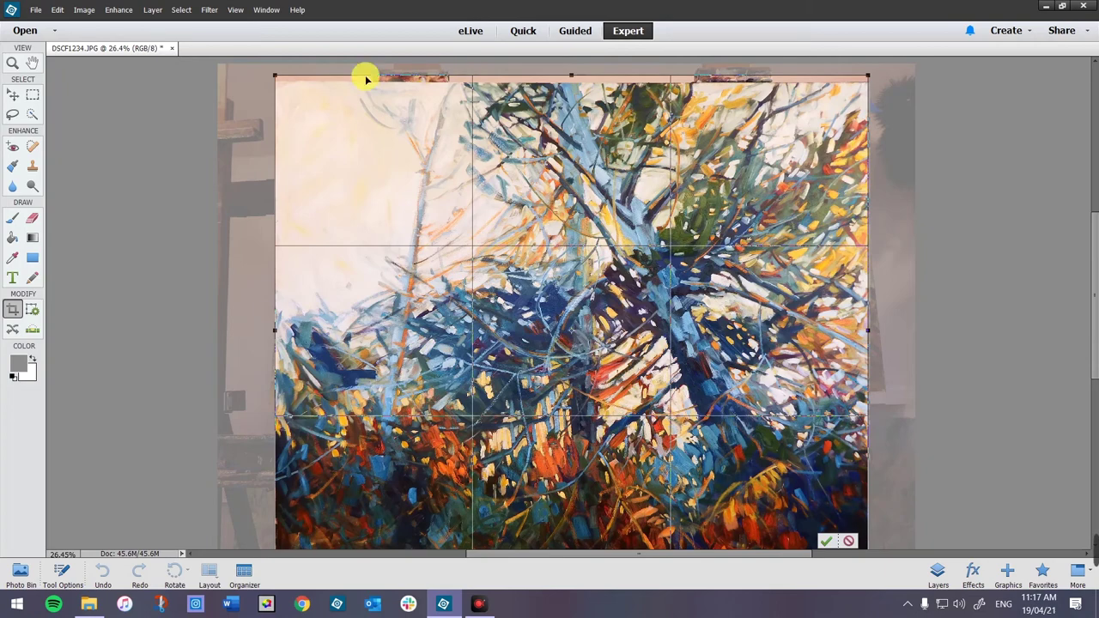
drag(578, 79, 579, 86)
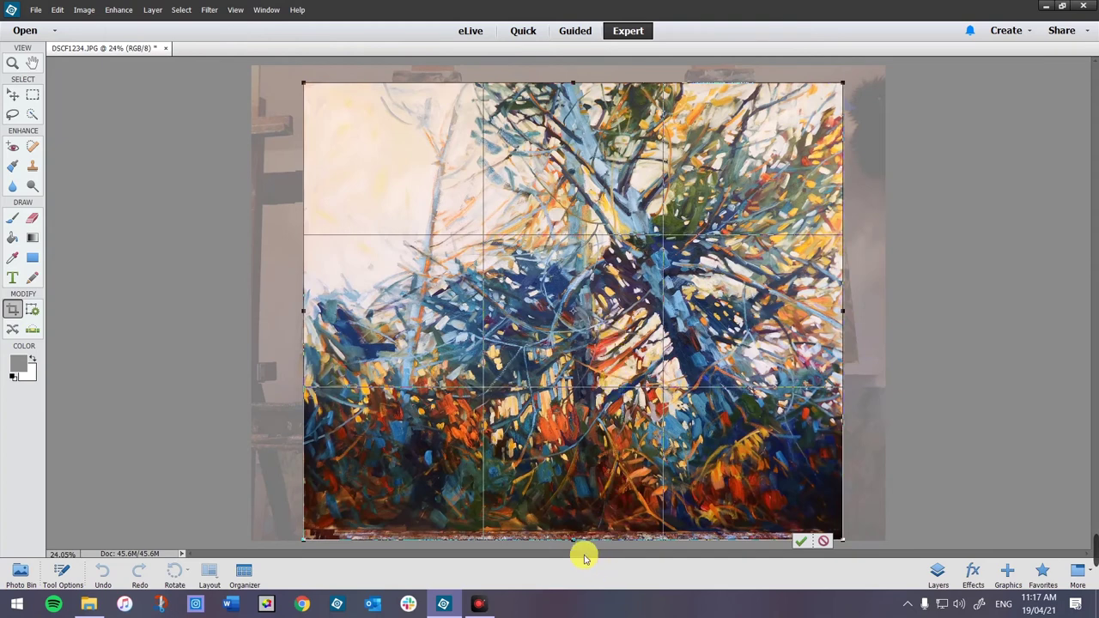
drag(577, 543, 576, 533)
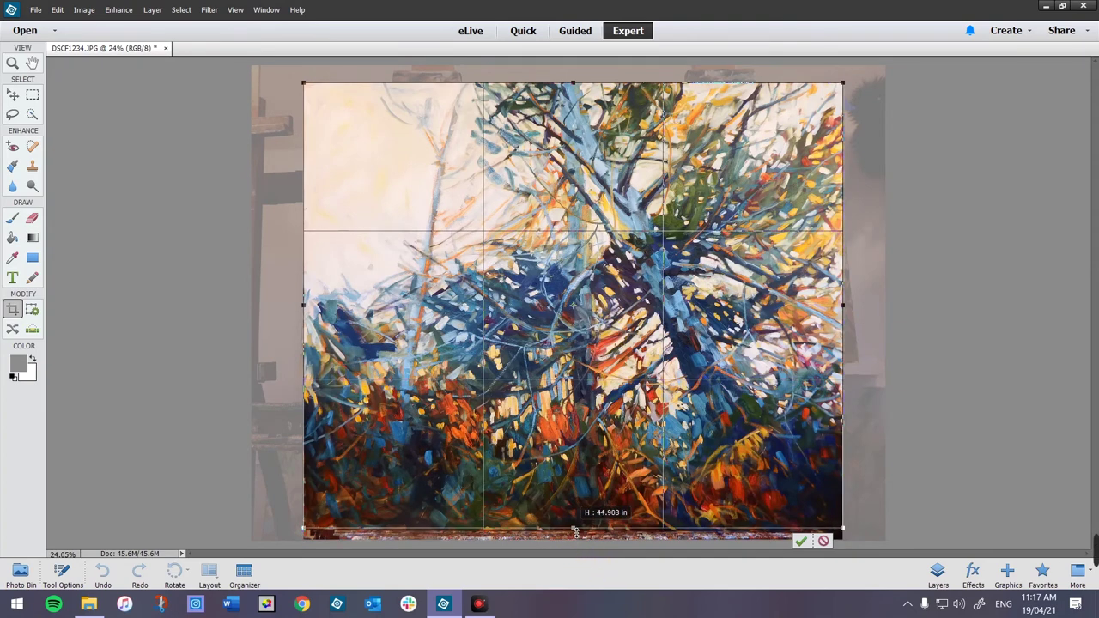
drag(577, 532, 583, 529)
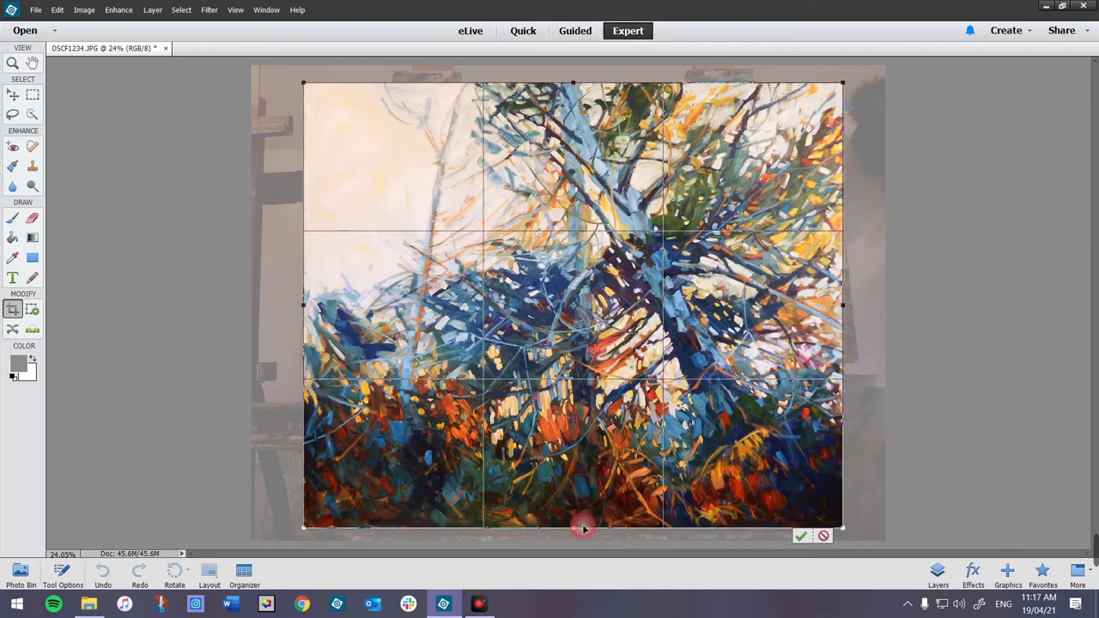
click(800, 536)
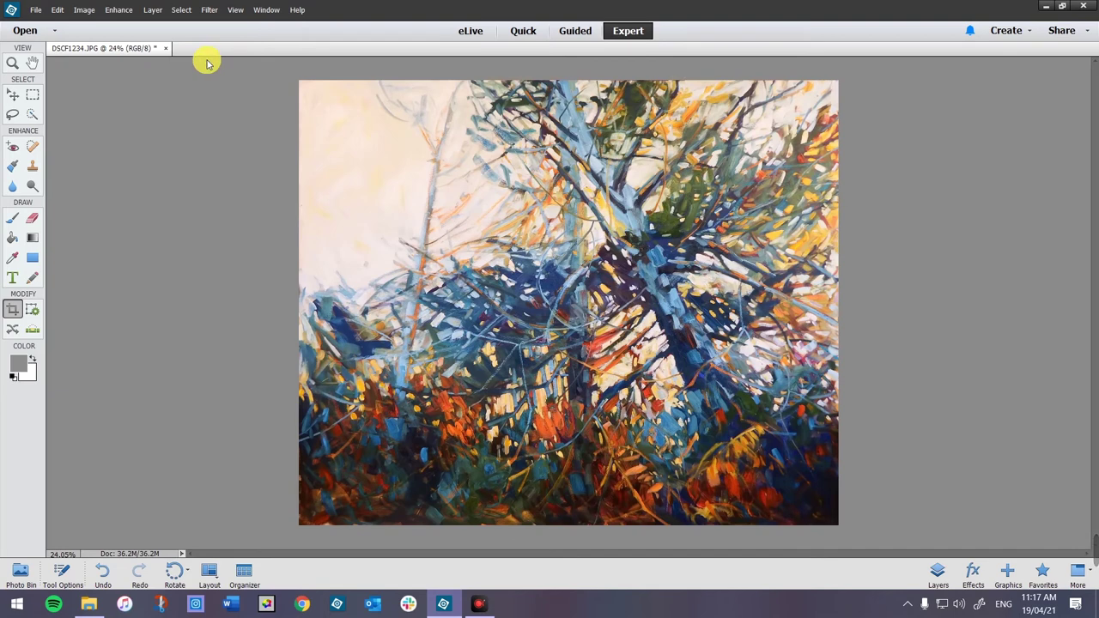
Raise the painting's brightness very slightly with Brightness/Contrast, leaving the contrast alone.
click(116, 11)
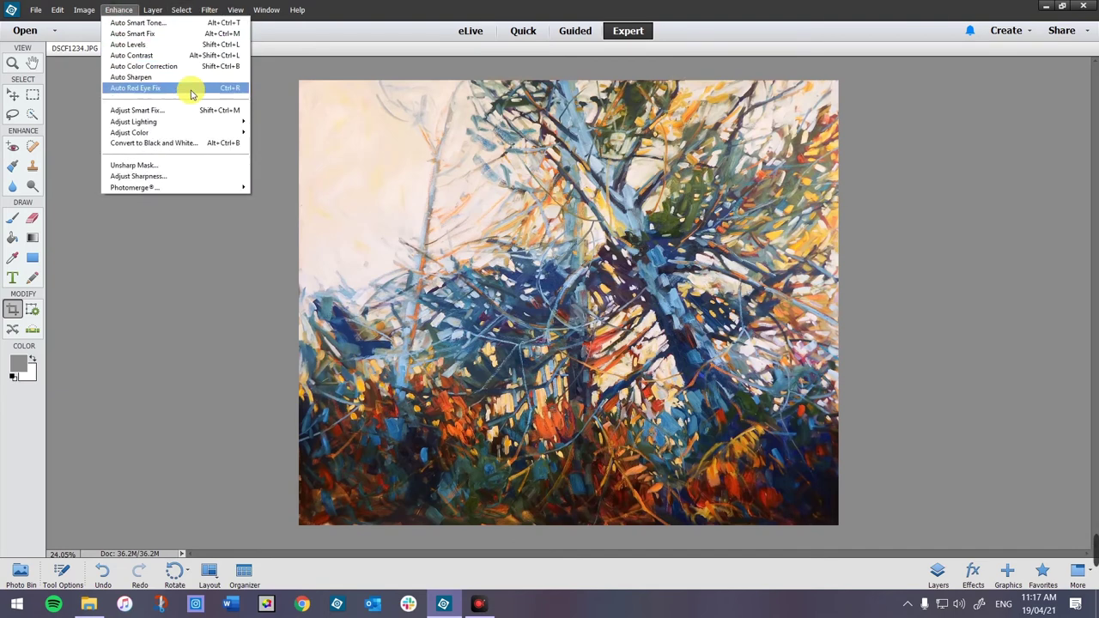
mouse_move(215, 120)
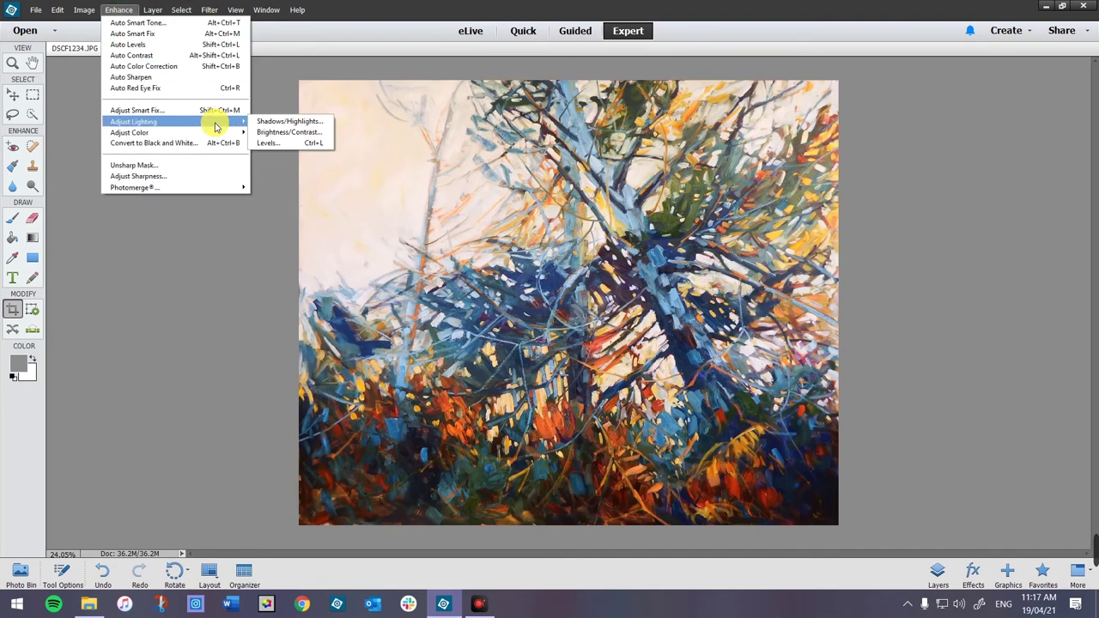
click(273, 133)
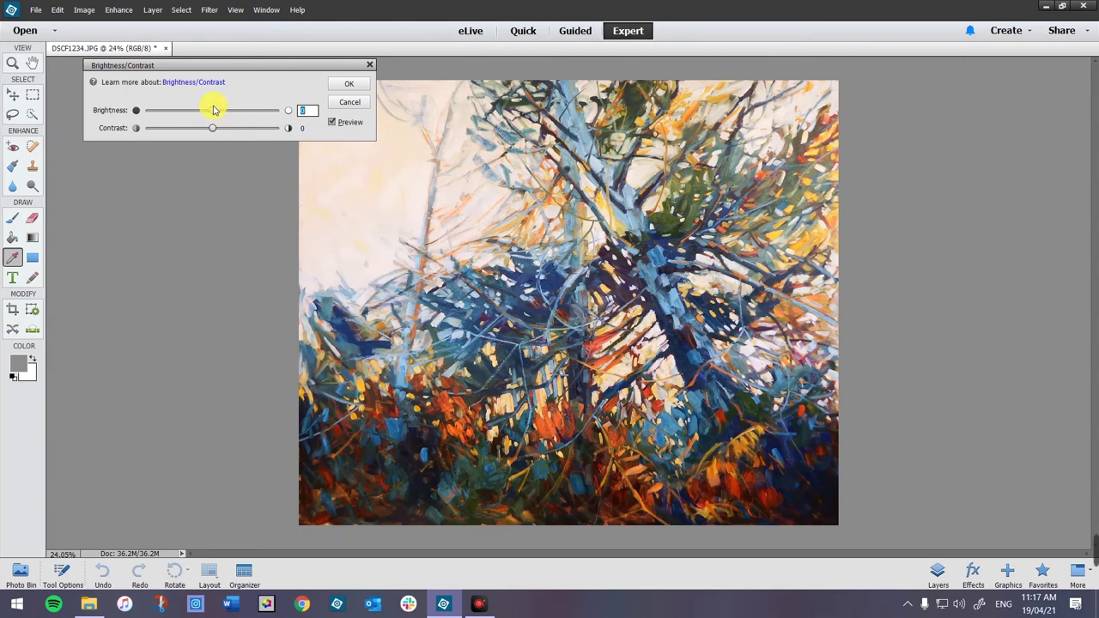
drag(214, 112, 217, 112)
click(358, 86)
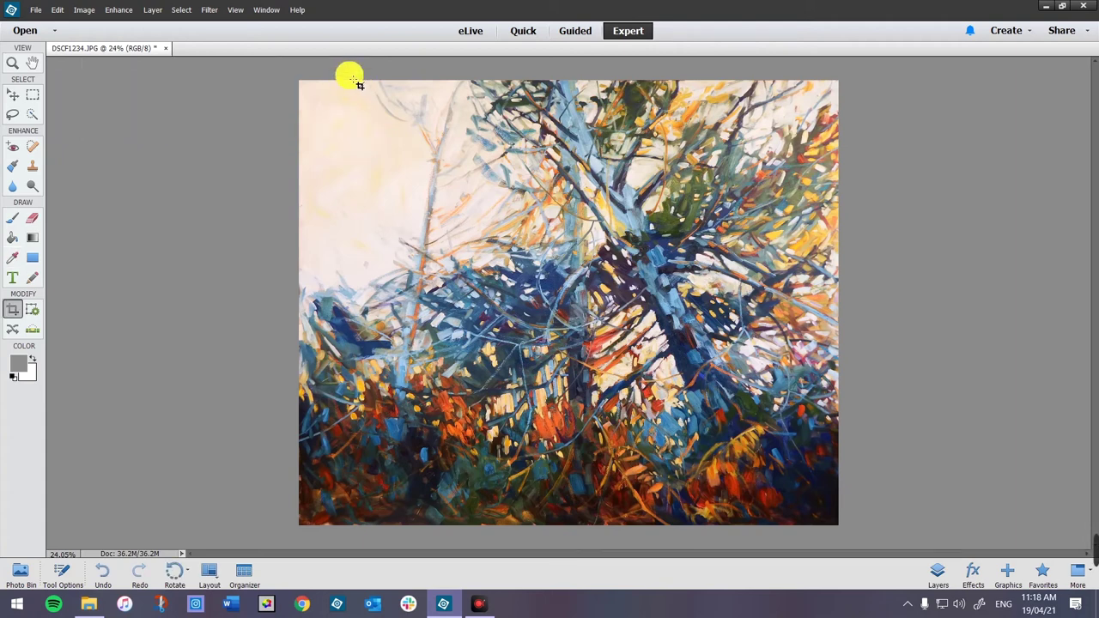
Try a Master Saturation of 1 in Hue/Saturation, clear the entry, and accept the adjustment.
click(122, 10)
mouse_move(215, 132)
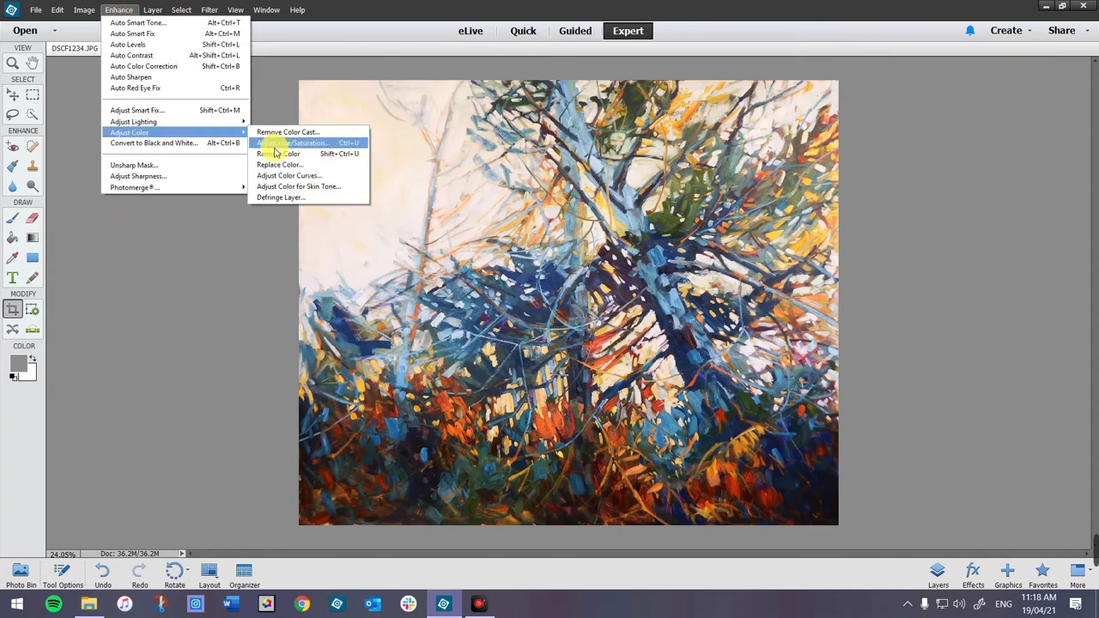
click(275, 144)
click(235, 178)
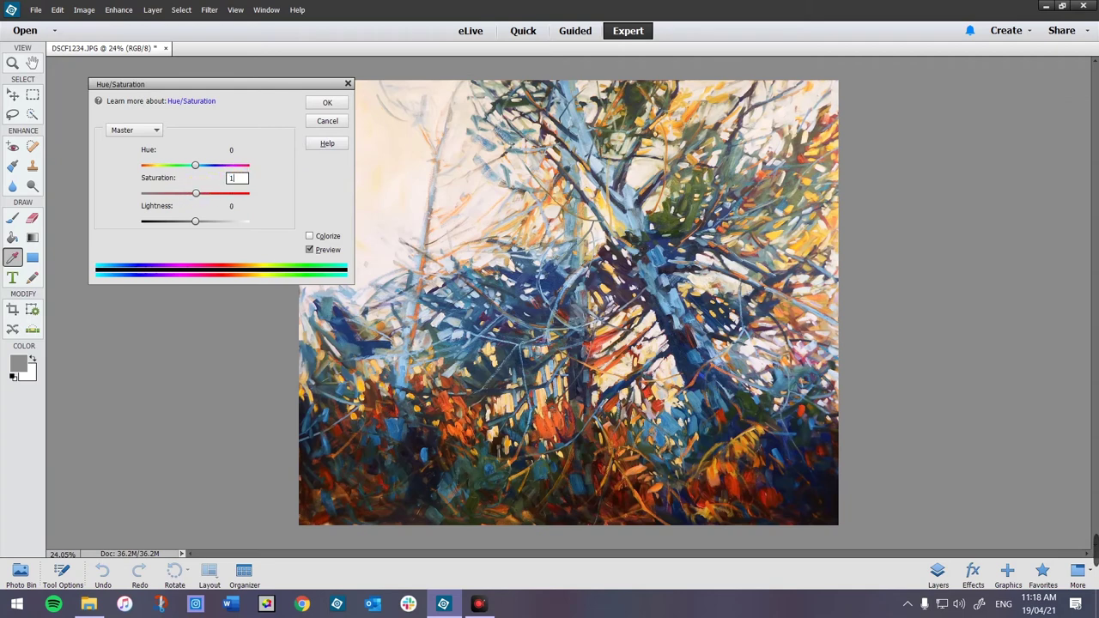
key(BackSpace)
click(326, 104)
key(c)
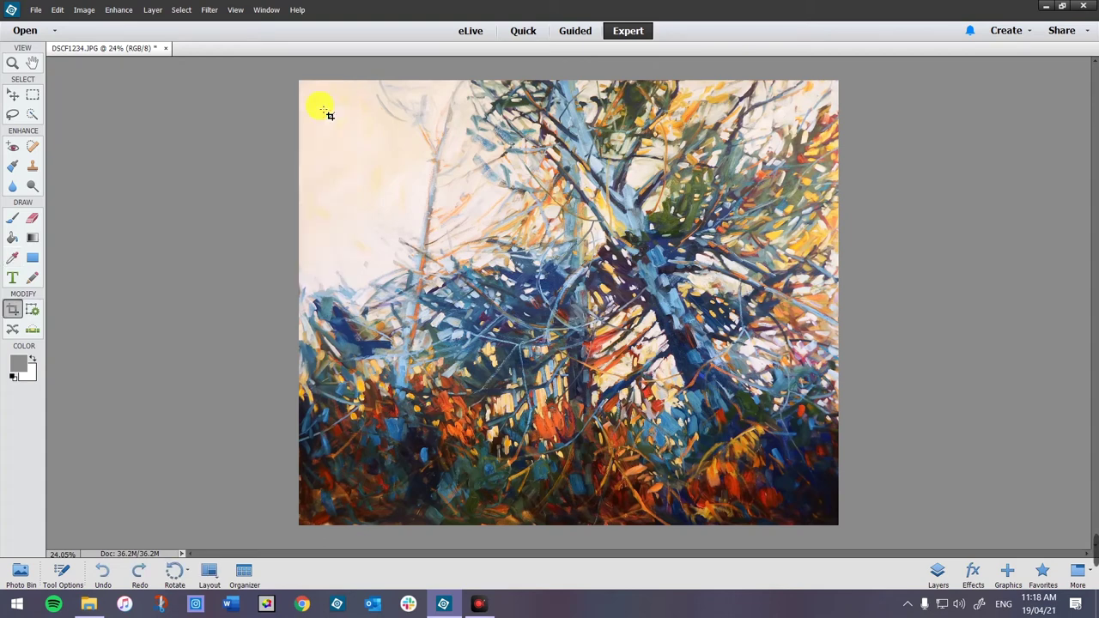
Reopen Hue/Saturation, try a Master Saturation of 10, and apply a value of 3 instead.
click(119, 9)
mouse_move(193, 132)
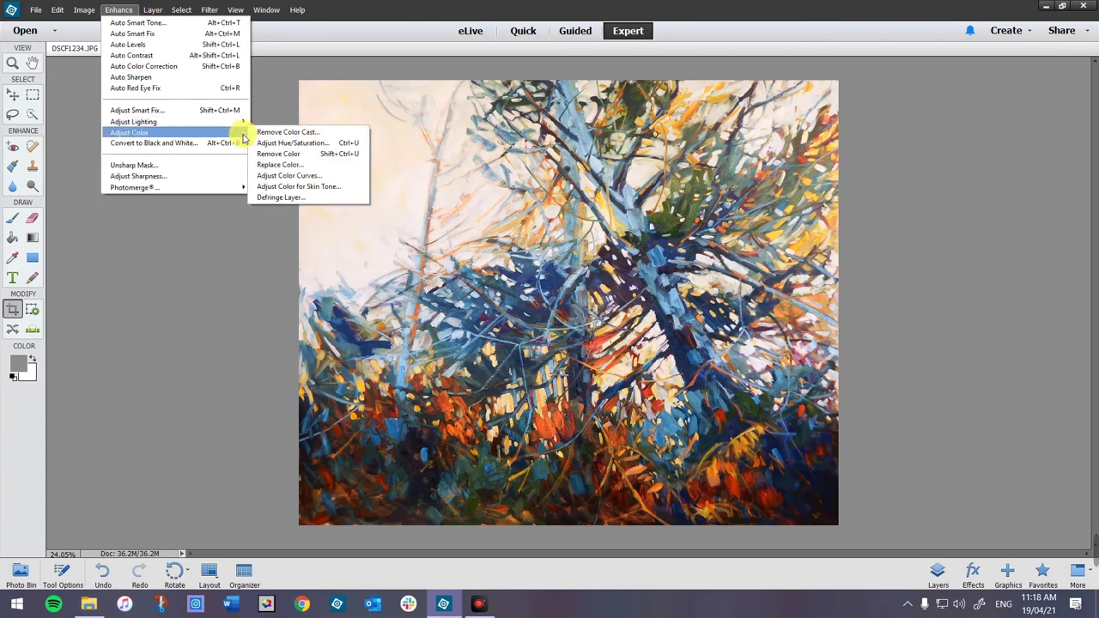
click(275, 144)
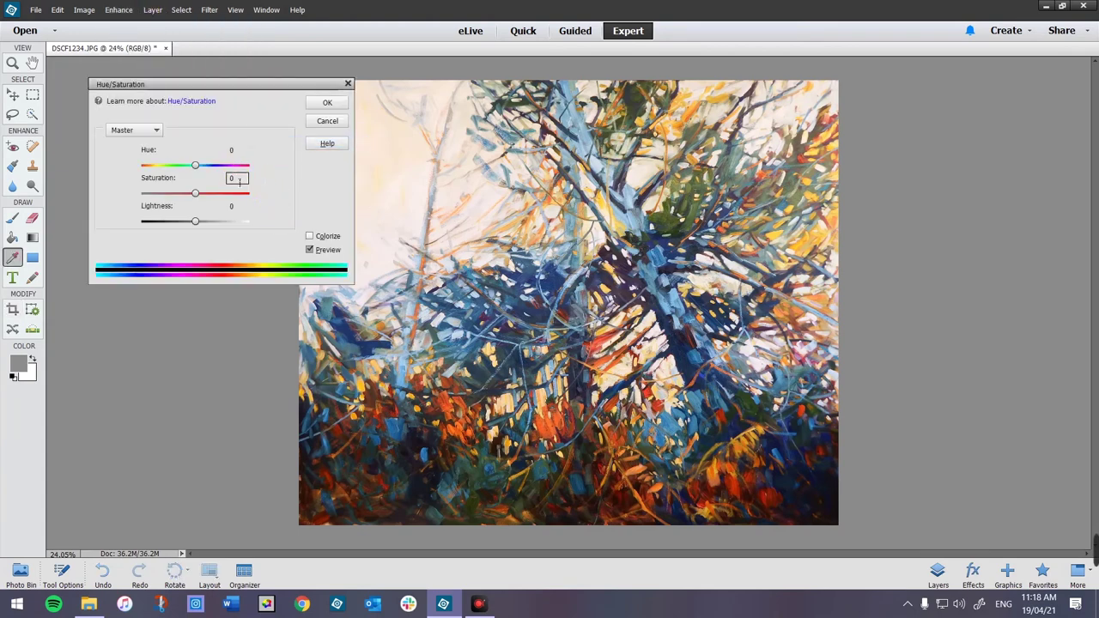
text(3)
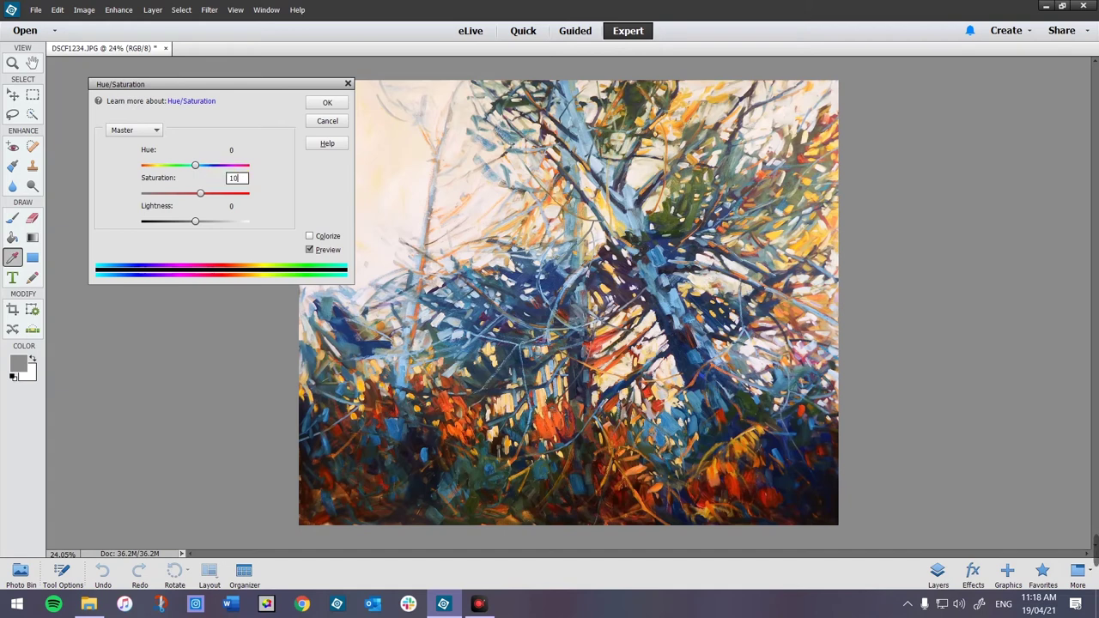
click(221, 183)
text(3)
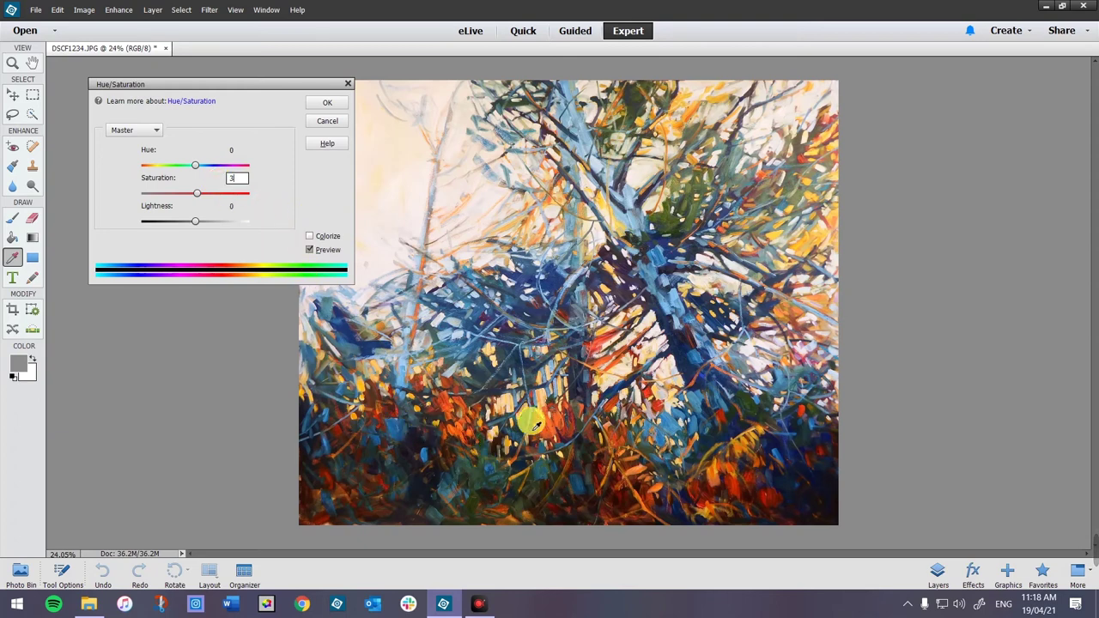
click(335, 107)
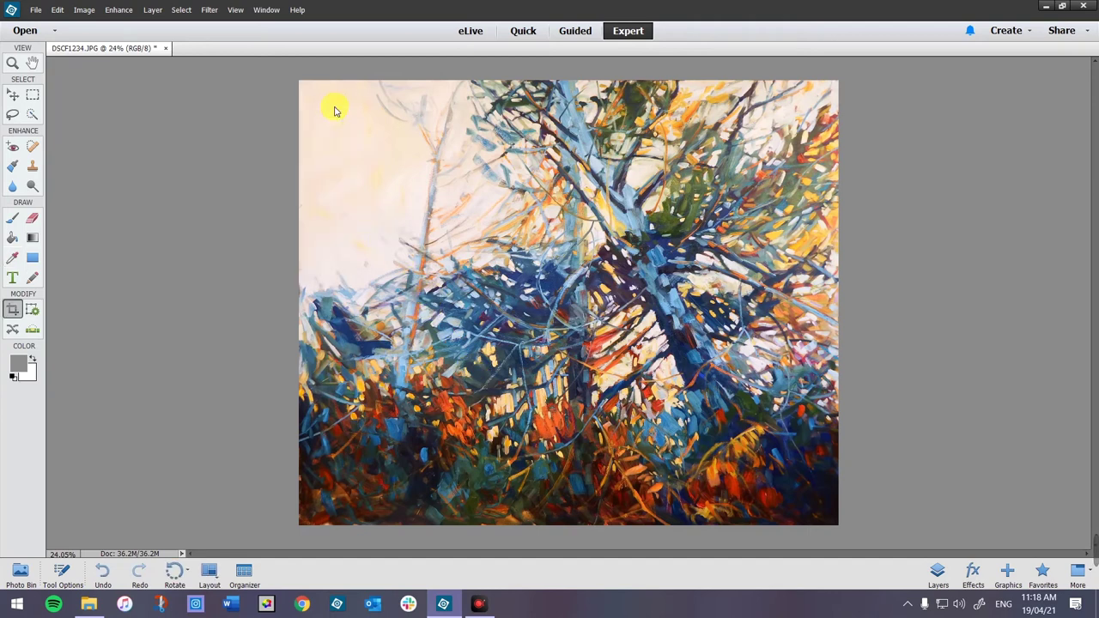
Resize the image to 48 inches wide by 40 inches high at 200 pixels/inch with Constrain Proportions turned off.
click(84, 10)
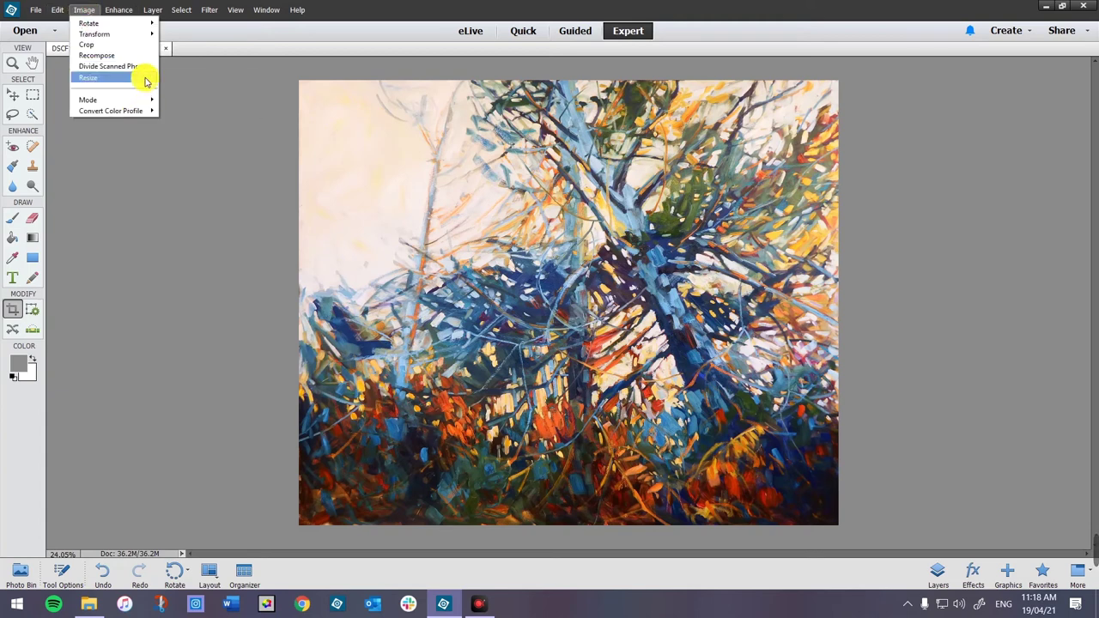
click(172, 79)
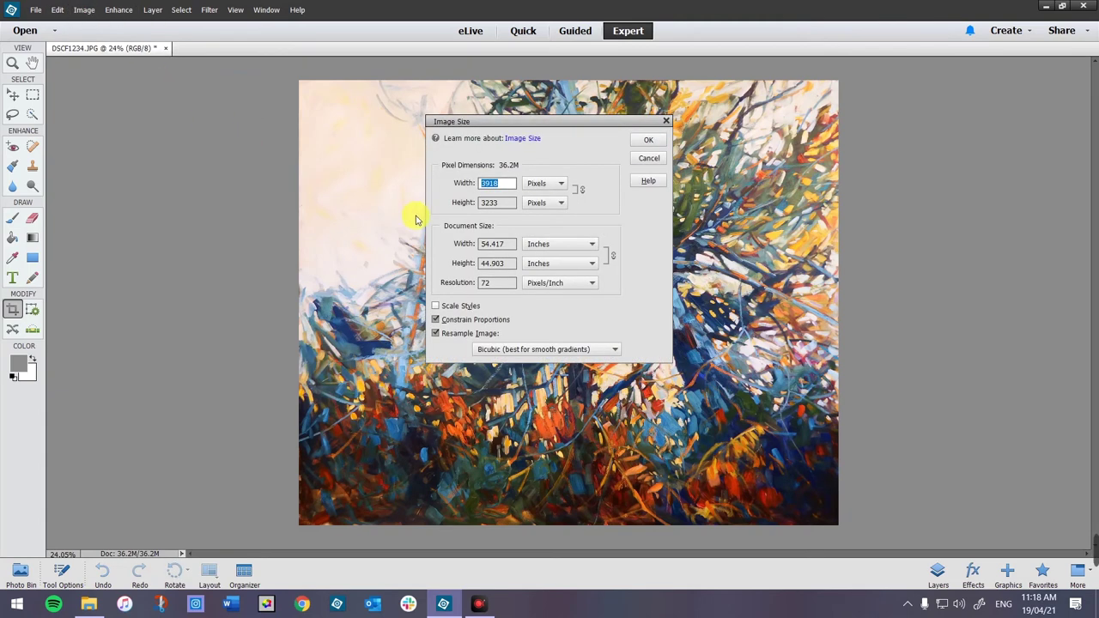
click(436, 319)
click(436, 321)
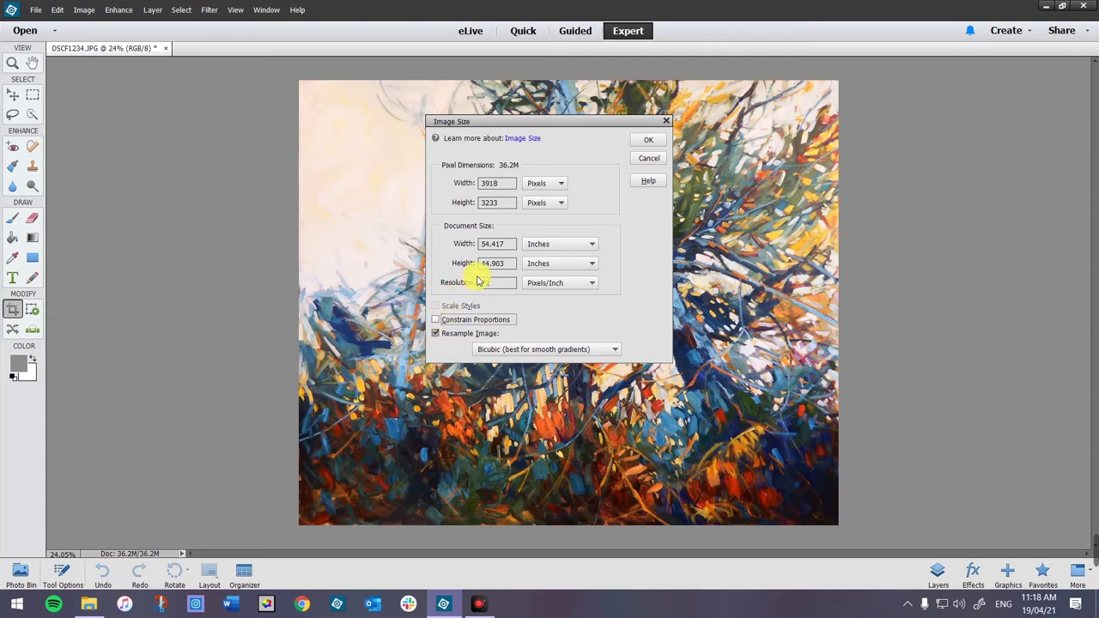
drag(513, 250, 478, 250)
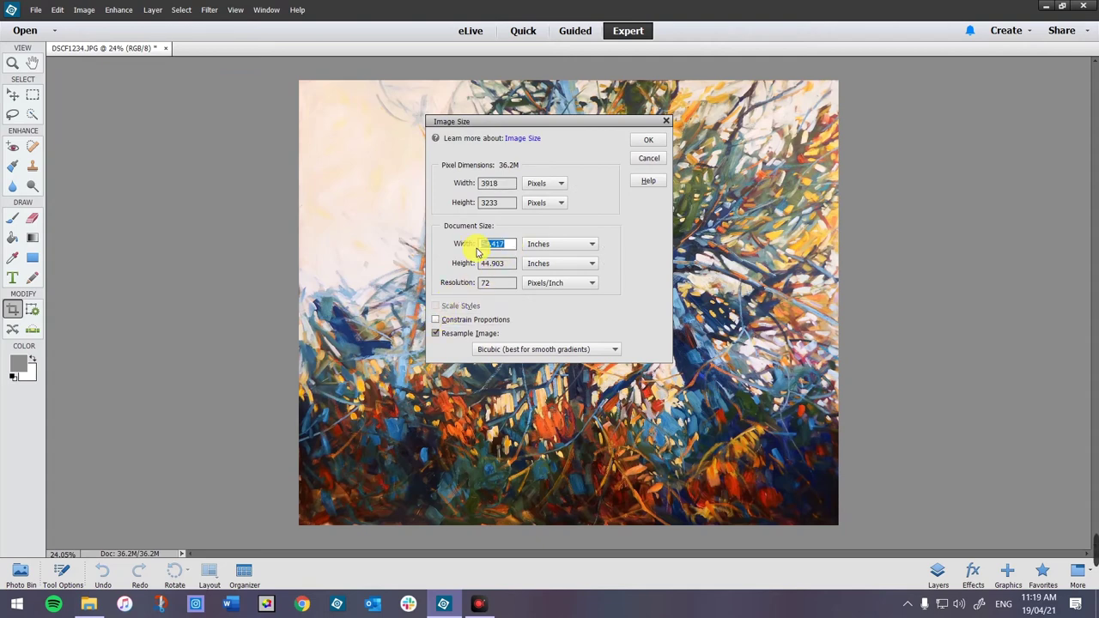
text(4)
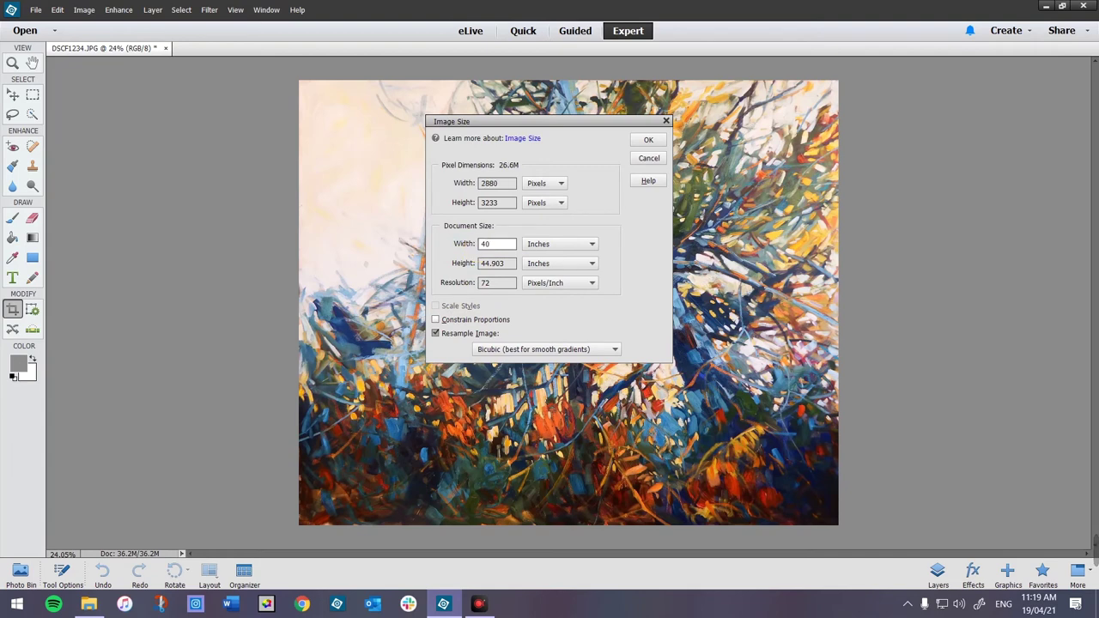
text(8)
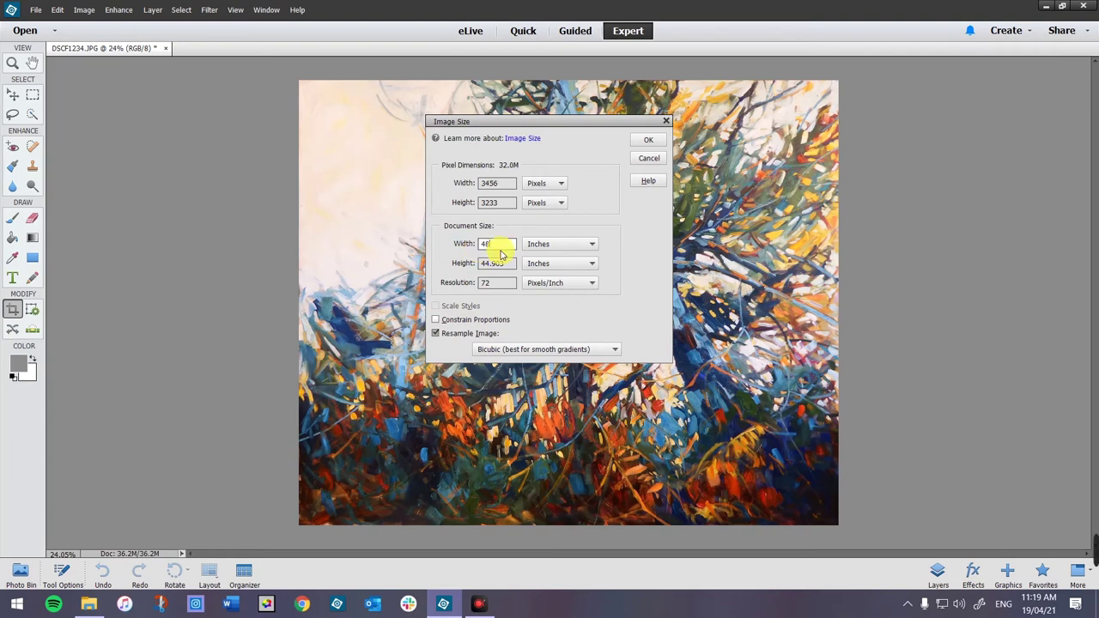
drag(517, 264, 471, 264)
text(40)
drag(515, 282, 481, 283)
text(200)
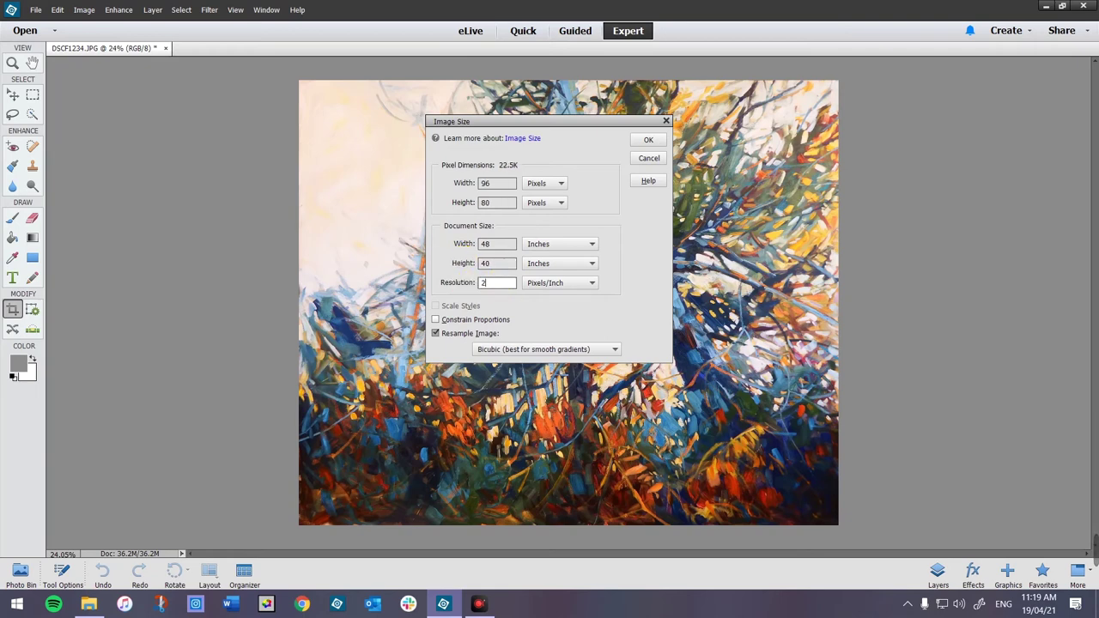
click(651, 141)
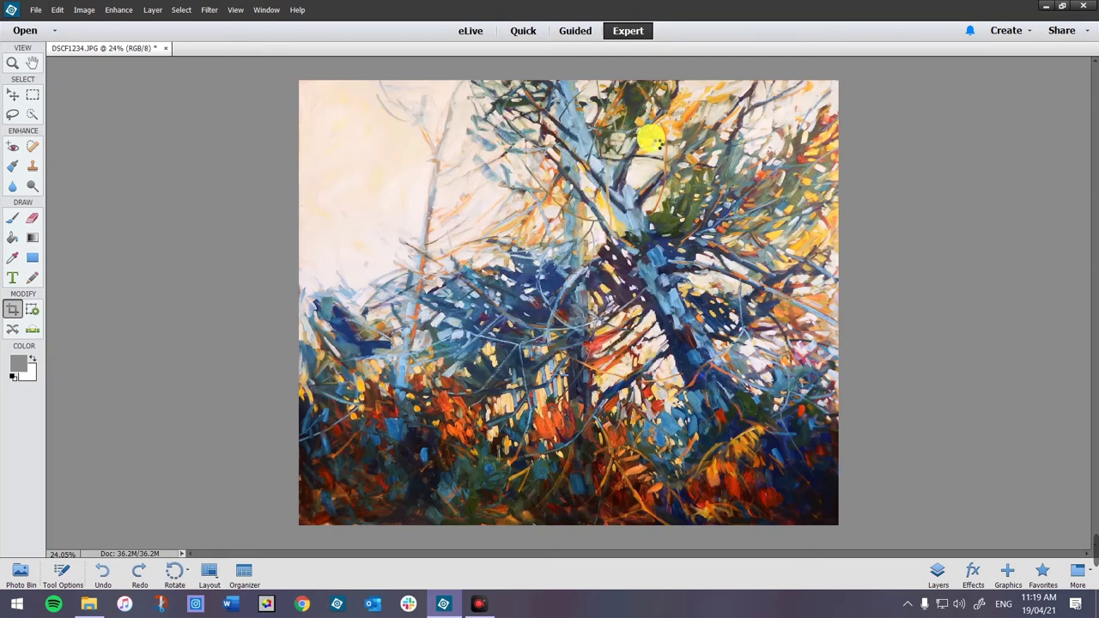
Start saving the resized painting under a new name in the Working Artist Slide Show folder.
scroll(361, 341, down, 4)
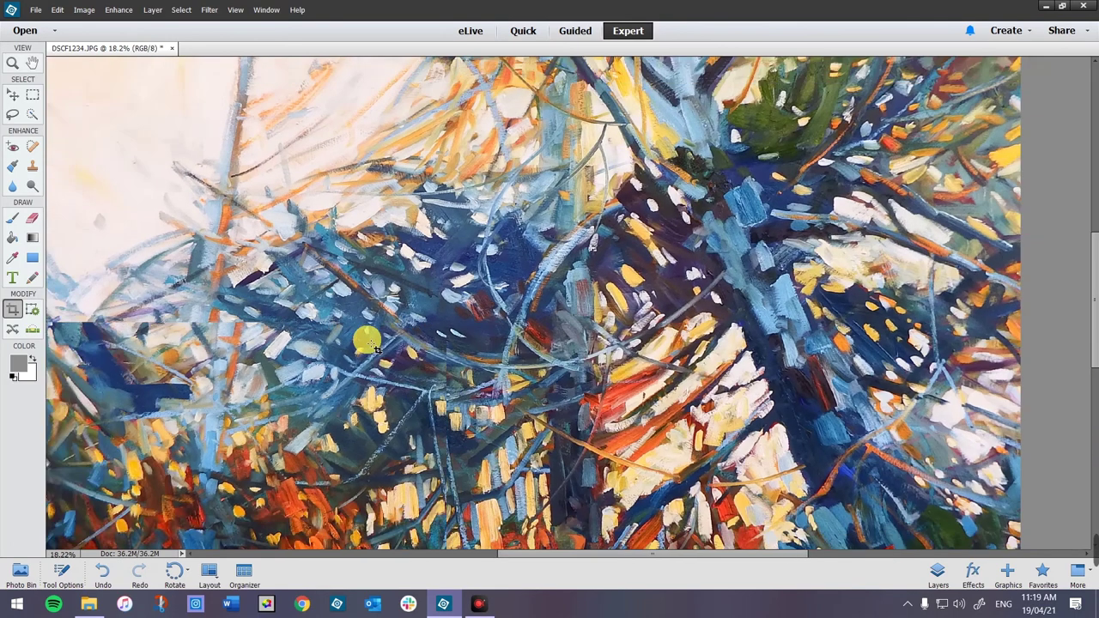
scroll(490, 258, down, 2)
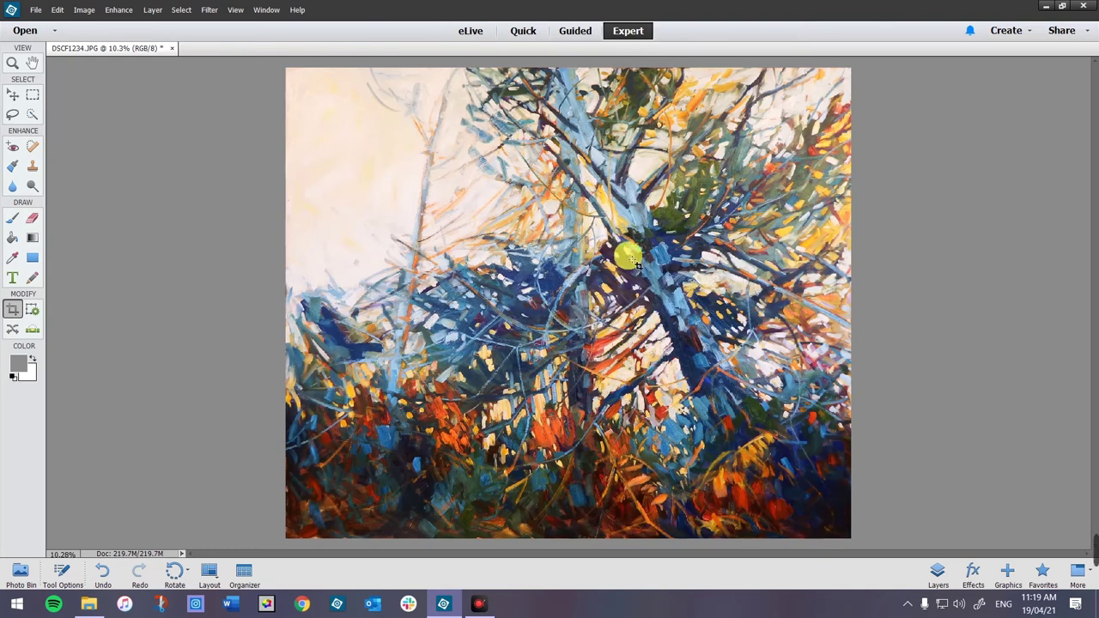
click(35, 10)
click(81, 120)
drag(109, 180, 100, 103)
click(74, 167)
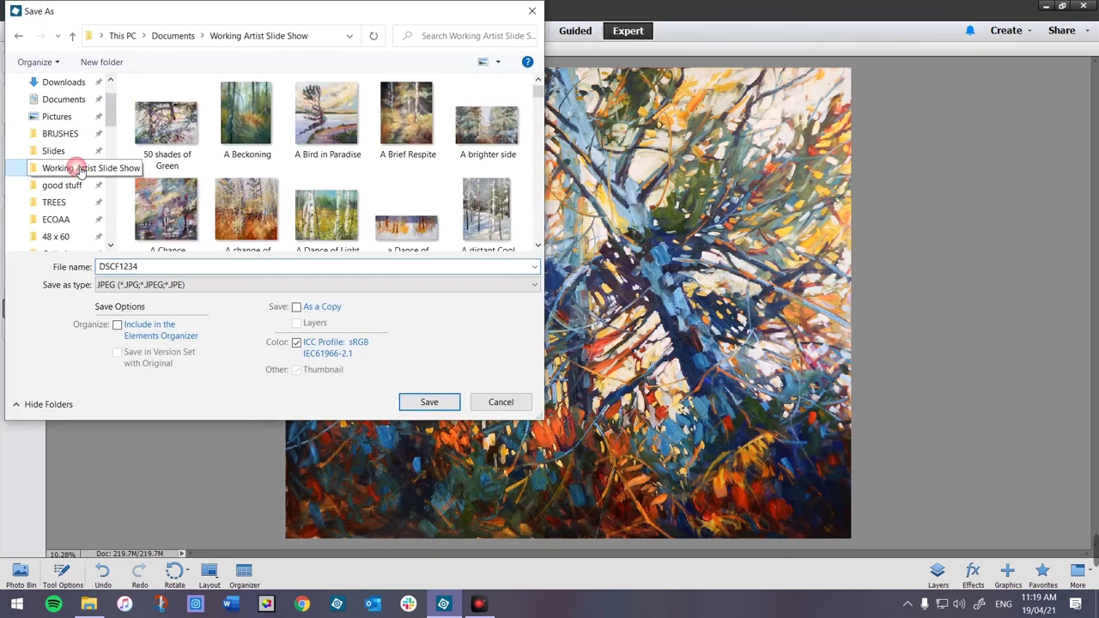
Name the file Where there's a will, replace the existing file, and save it as a JPEG at Maximum quality 12.
click(152, 269)
double_click(153, 269)
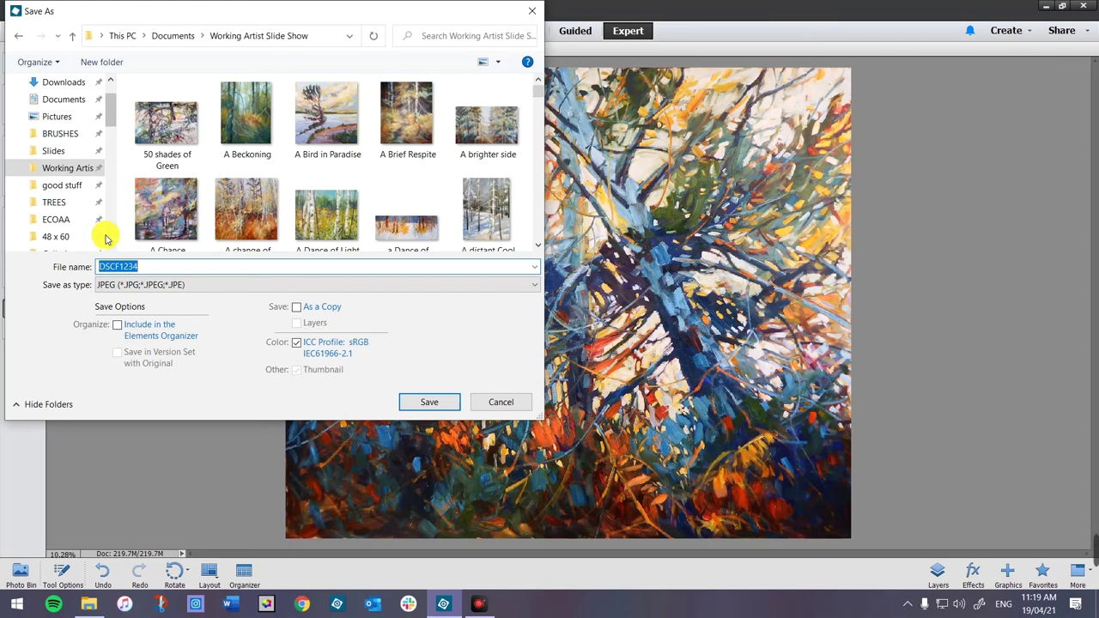
text(Where)
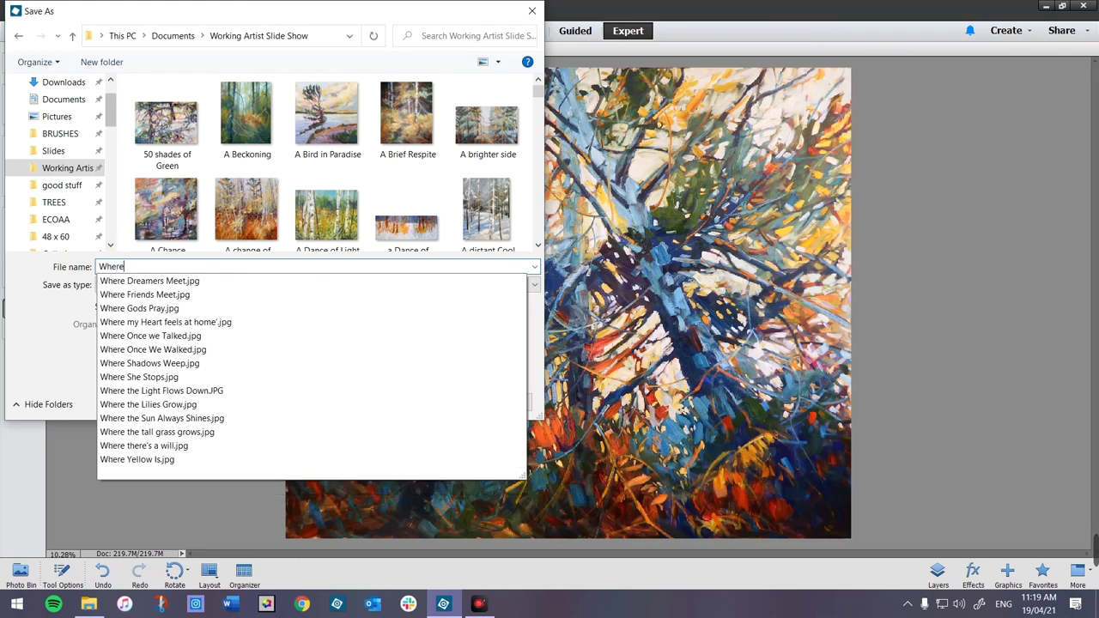
text( there)
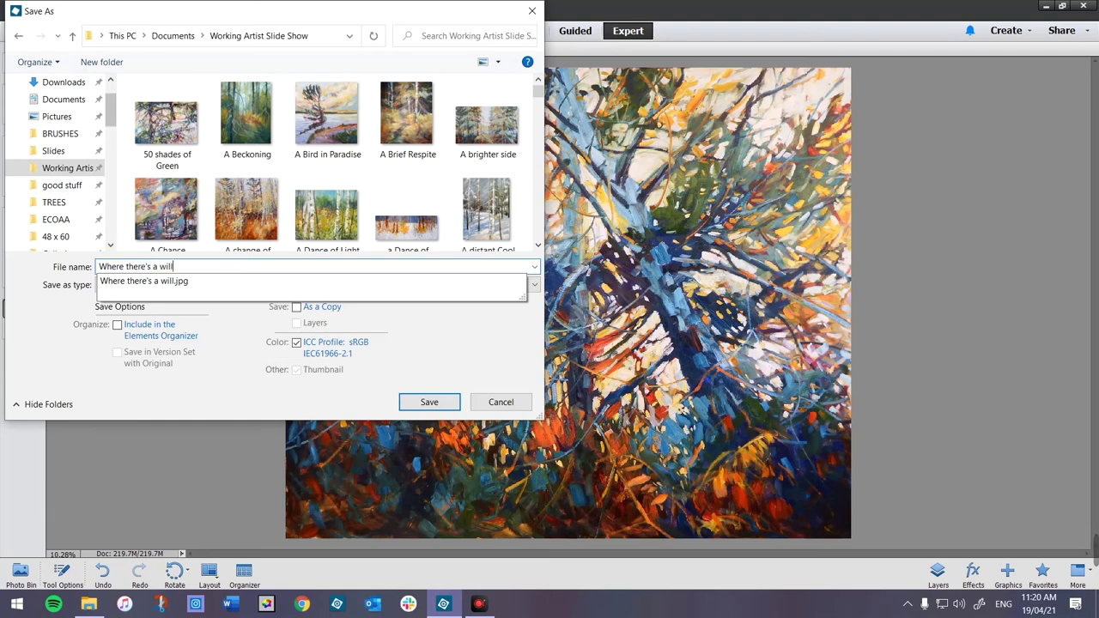
text('s a will)
key(Return)
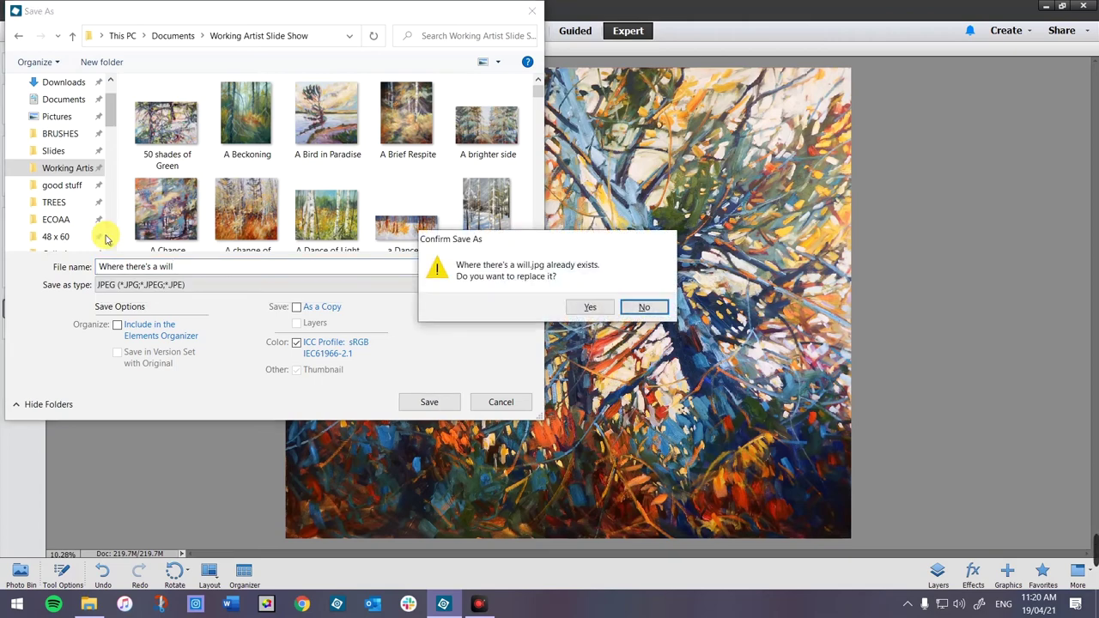
click(590, 306)
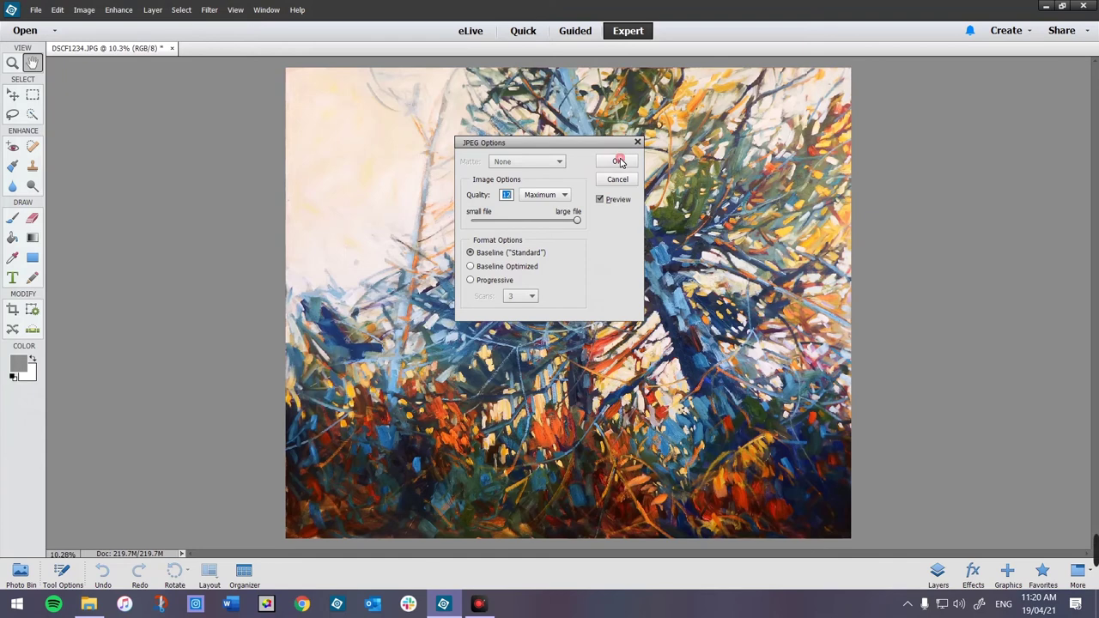
click(613, 161)
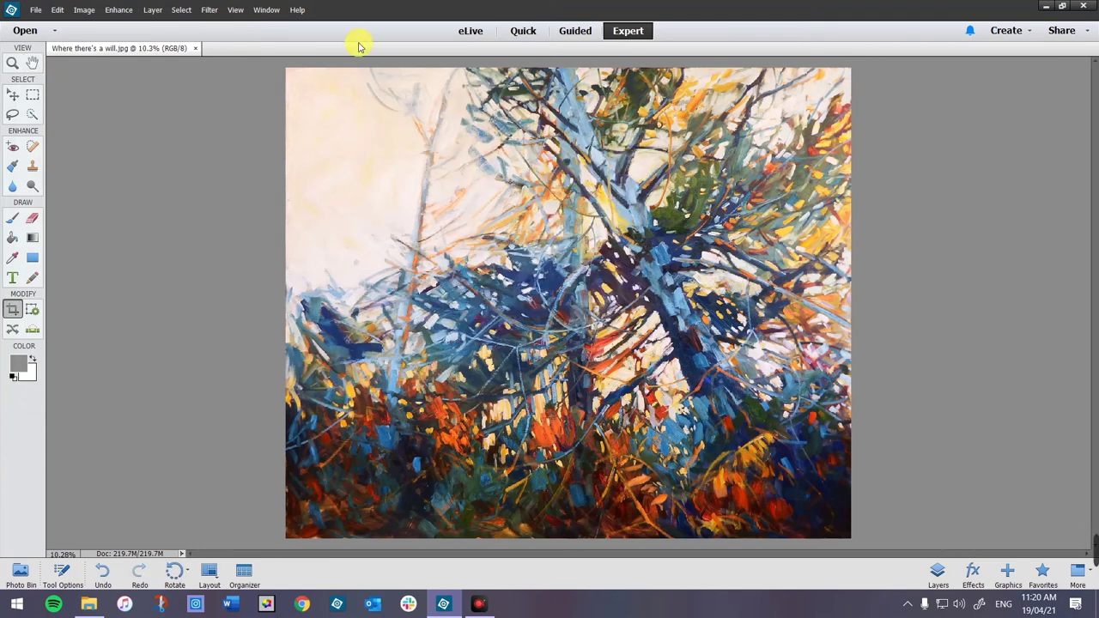
Reduce the image resolution to 72 pixels/inch with Constrain Proportions turned on.
click(83, 9)
mouse_move(155, 78)
click(185, 88)
click(436, 320)
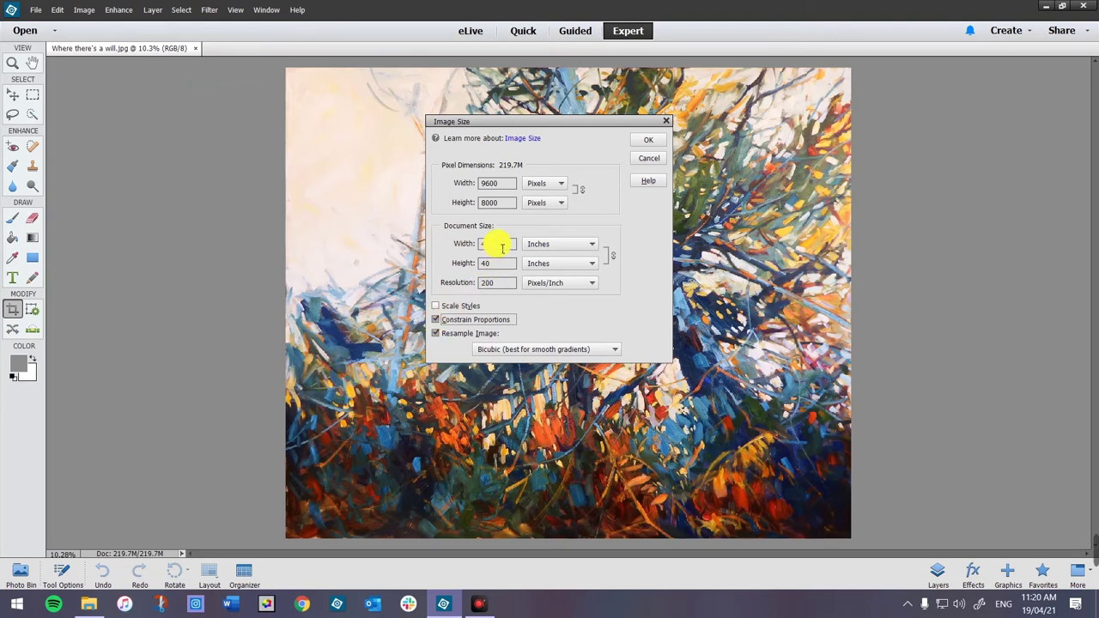
double_click(490, 286)
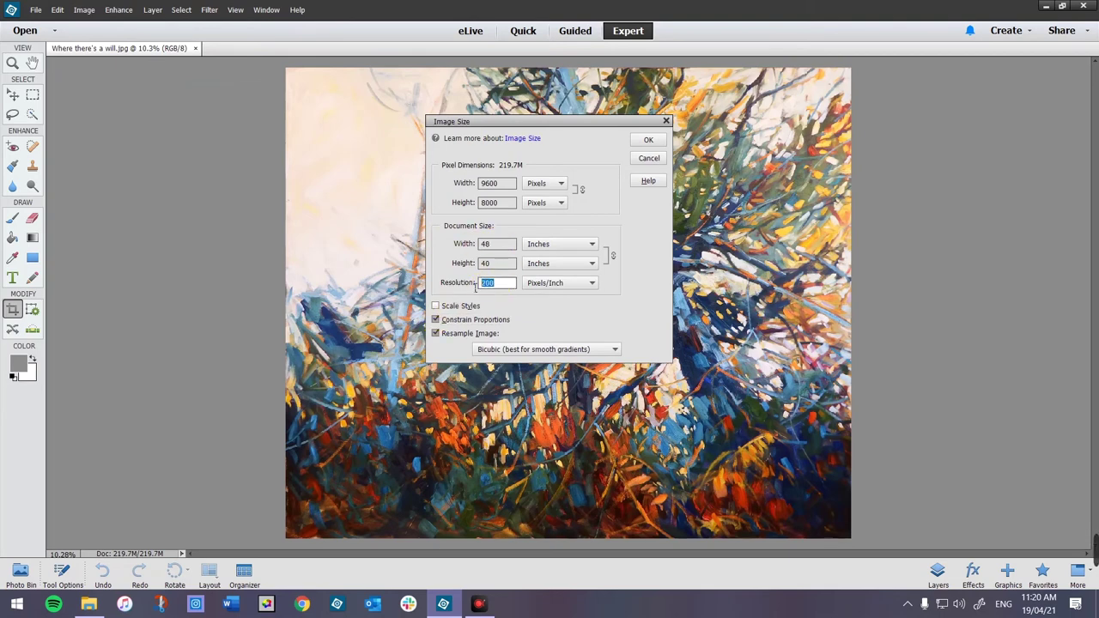
text(72)
key(Return)
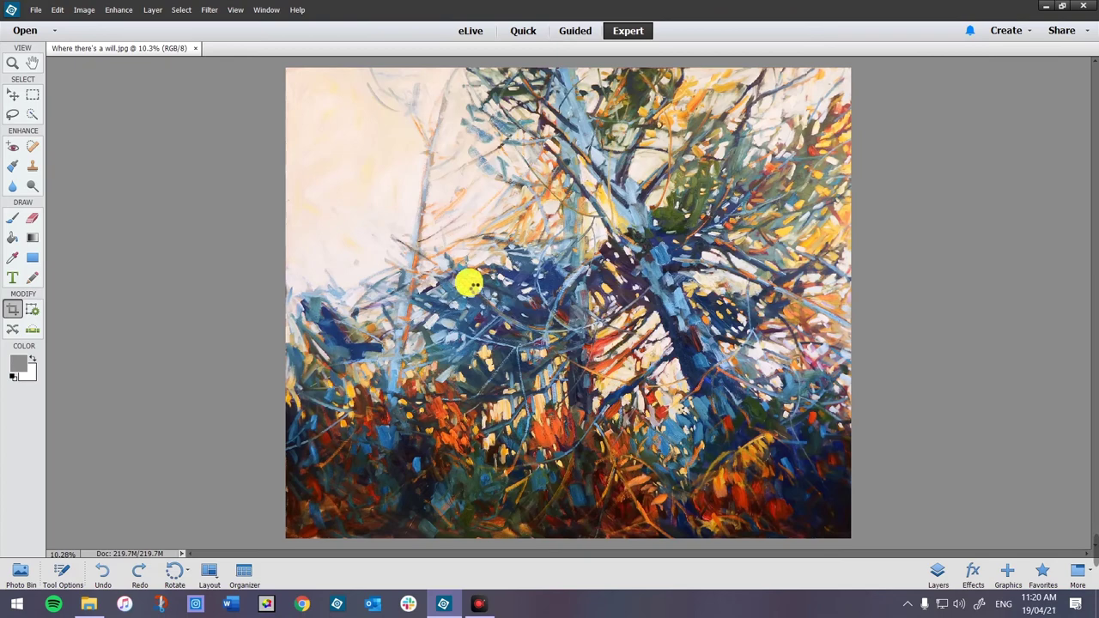
Resize the image to a document width of 12 inches, keeping its proportions.
click(82, 11)
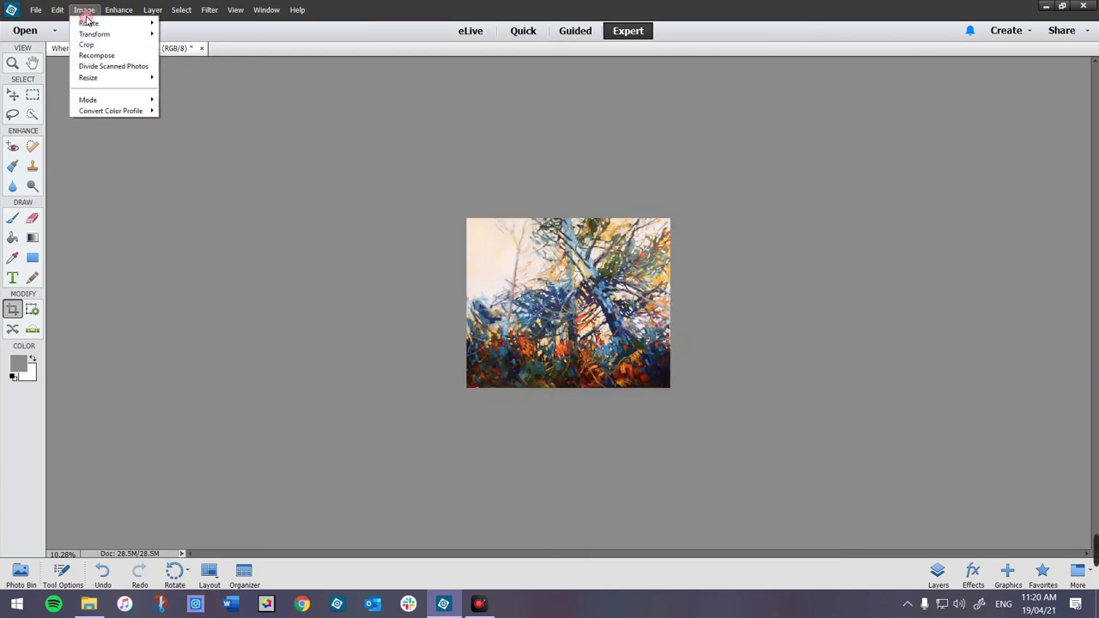
click(183, 79)
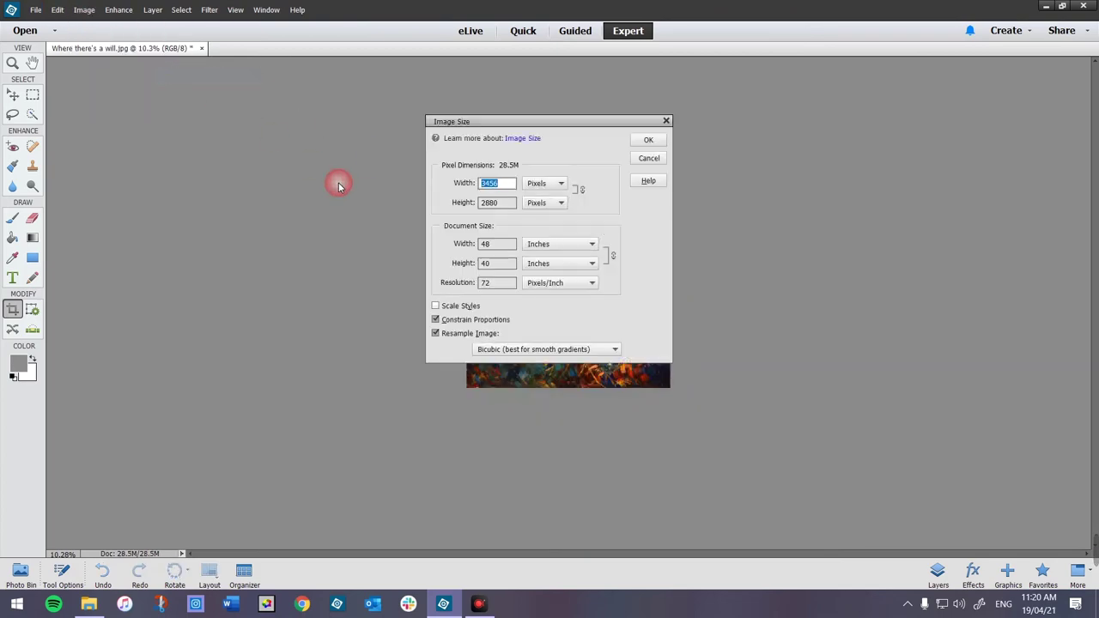
double_click(483, 244)
text(12)
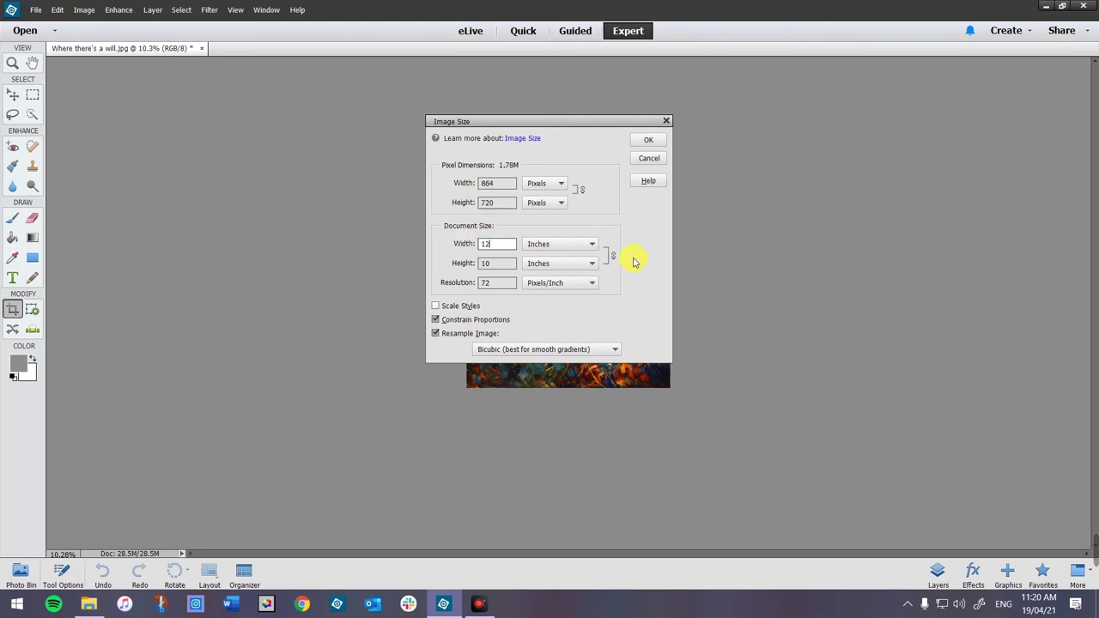
click(649, 140)
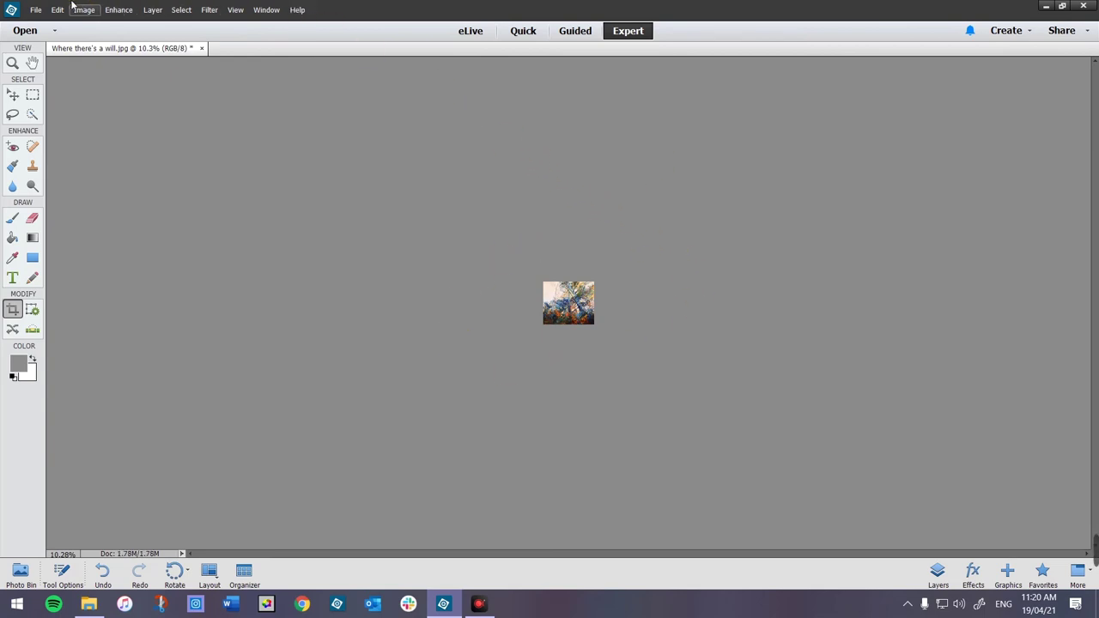
Start a Save for Web JPEG export of the image and select the Slides folder under Quick access.
click(36, 10)
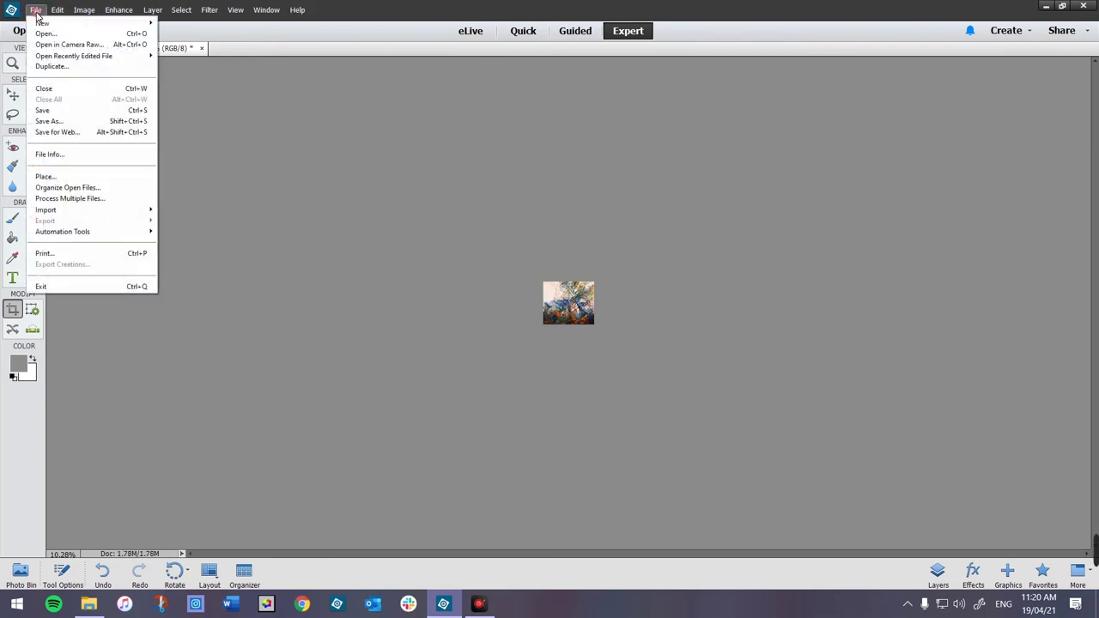
click(58, 134)
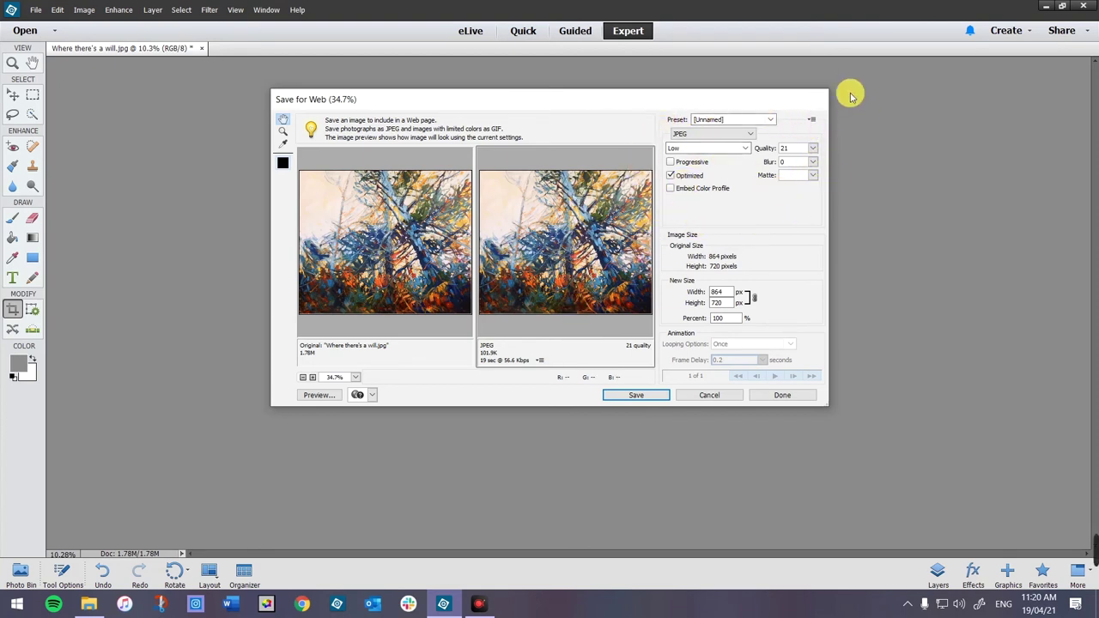
click(636, 399)
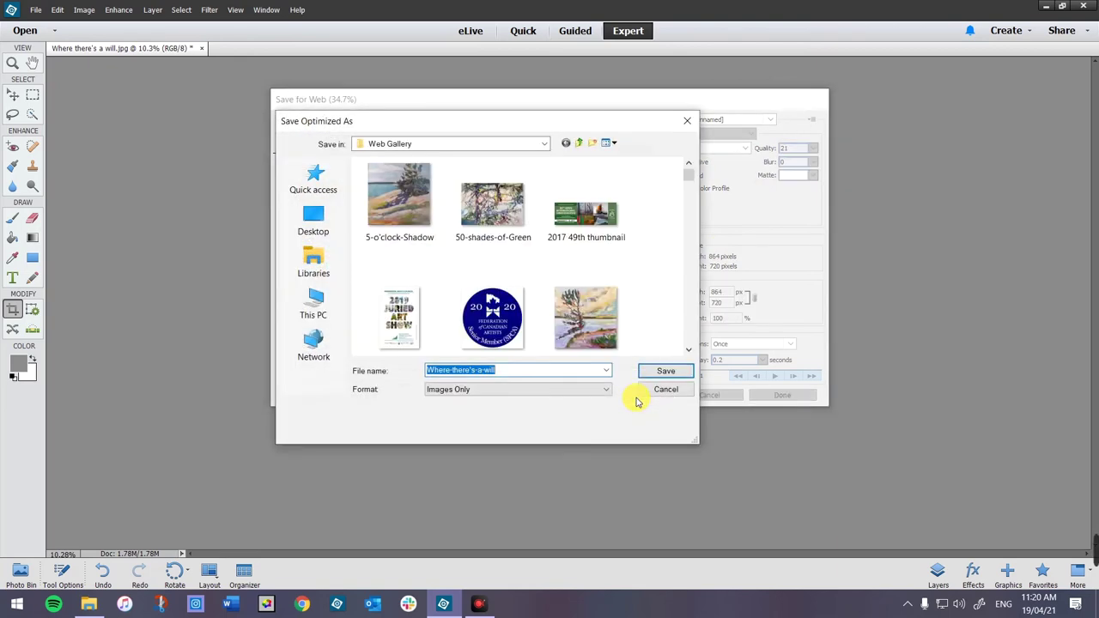
click(324, 186)
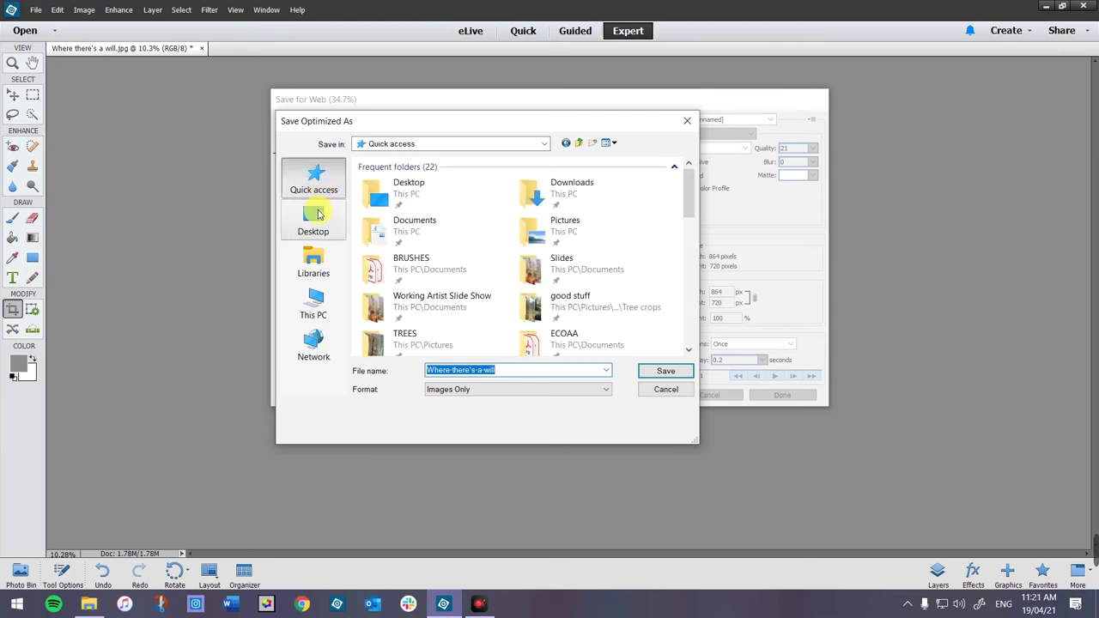
click(561, 272)
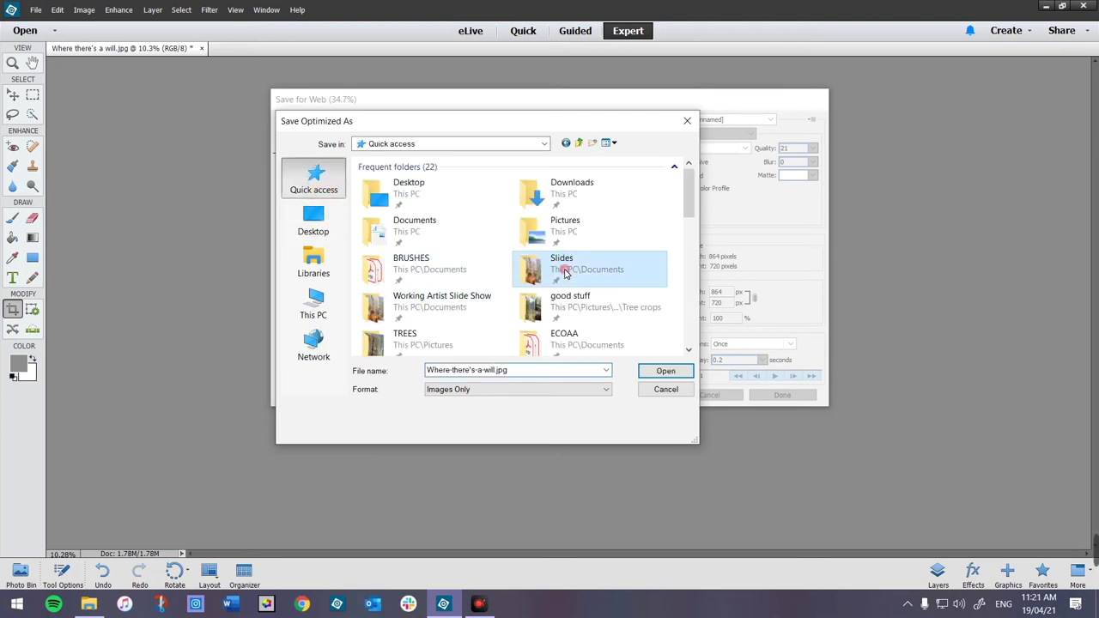
Add -40x40 to the end of the export's file name and try to save it in Quick access.
click(516, 371)
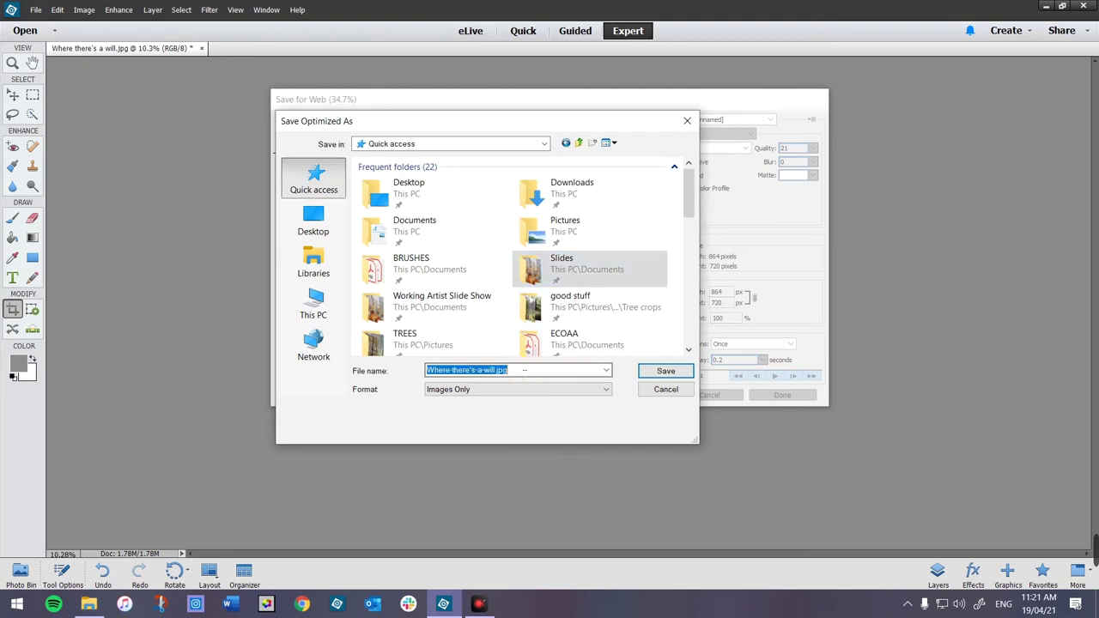
click(501, 370)
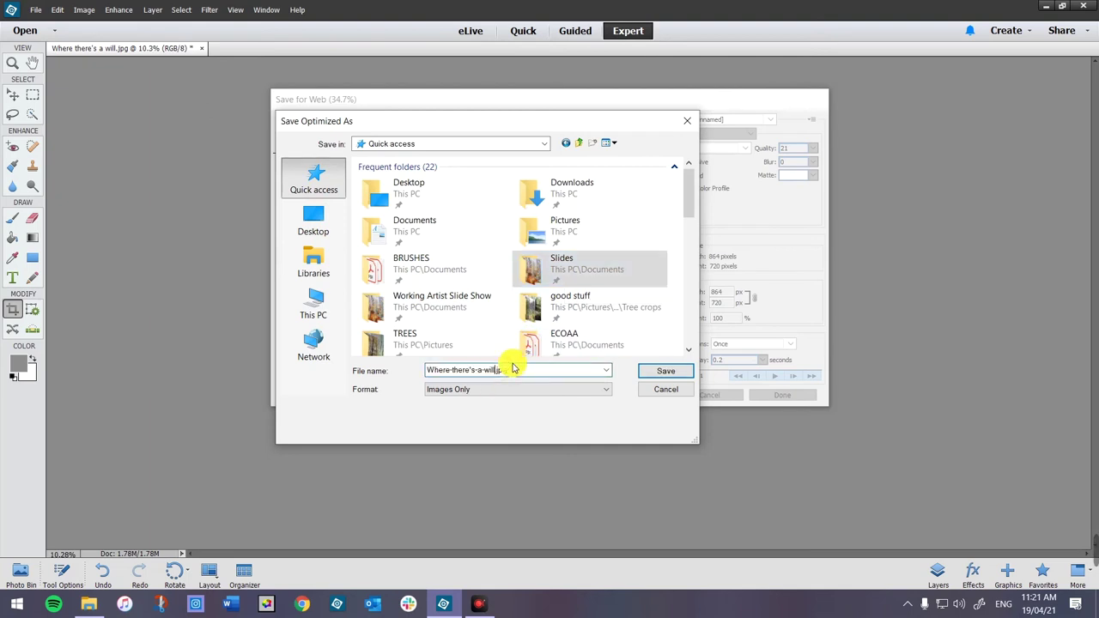
text(40x40)
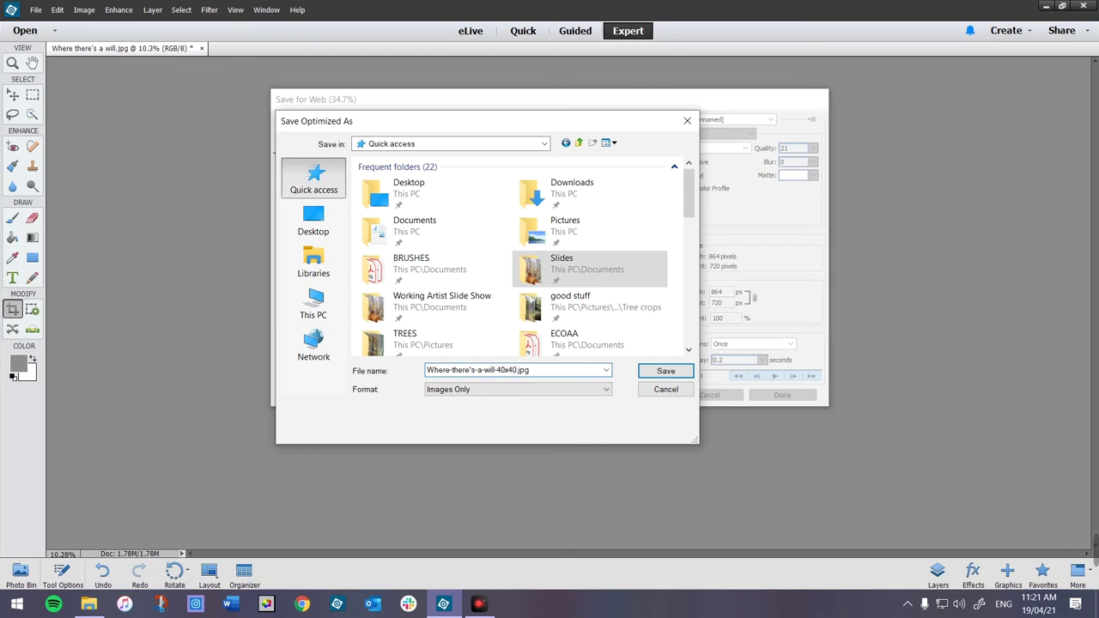
click(668, 372)
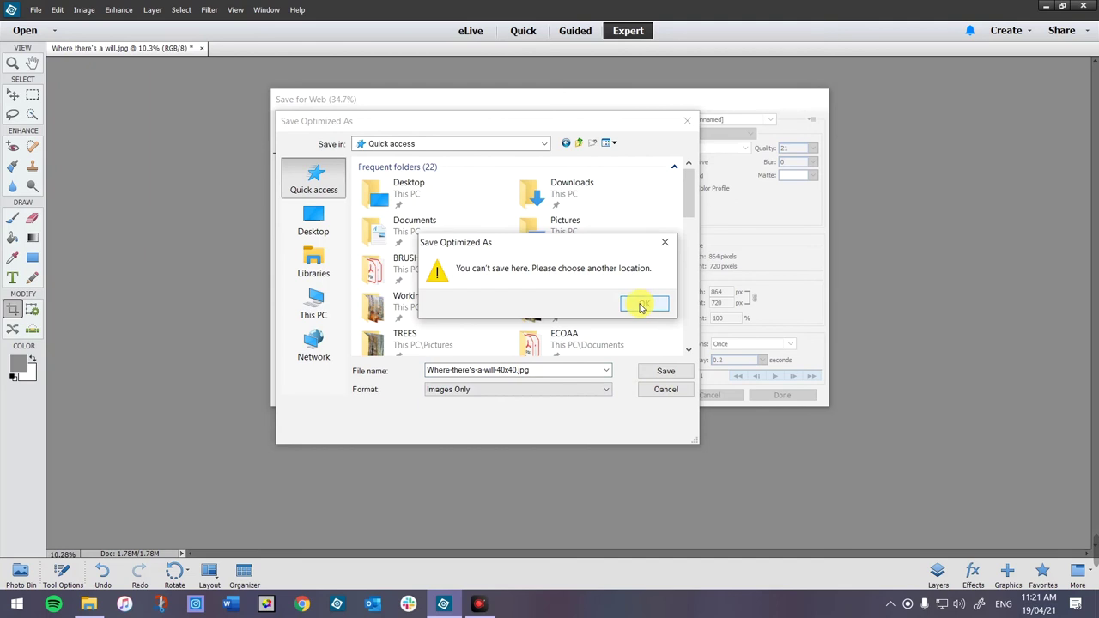
click(669, 246)
Open the Slides folder, correct the file name to Where-there's-a-will-40x48.jpg, and save the web JPEG there.
double_click(550, 262)
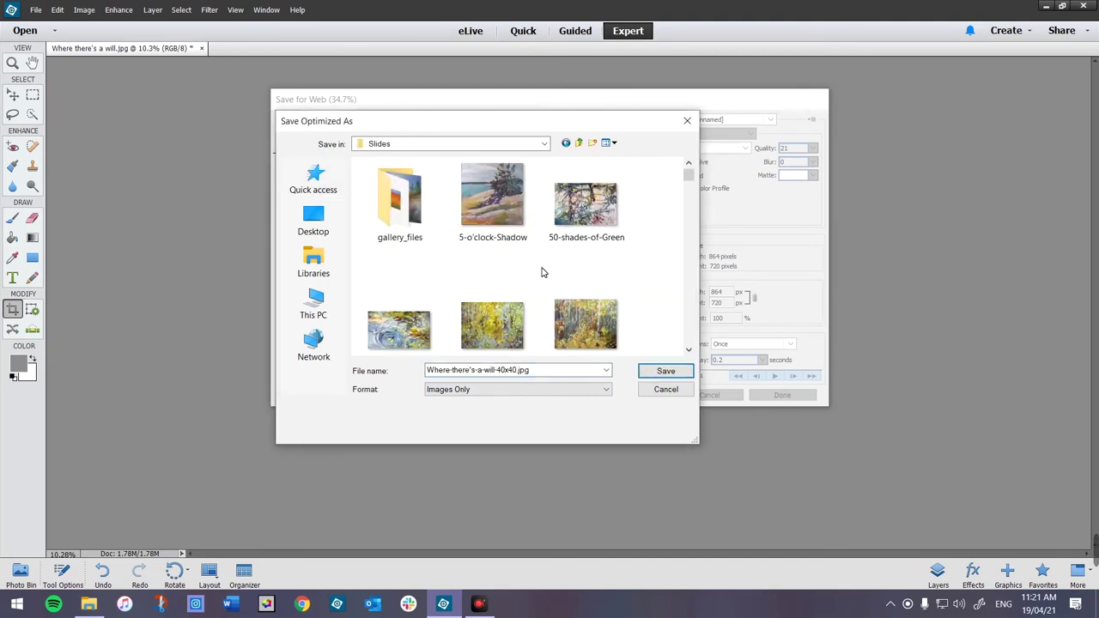
double_click(519, 372)
drag(513, 371, 517, 372)
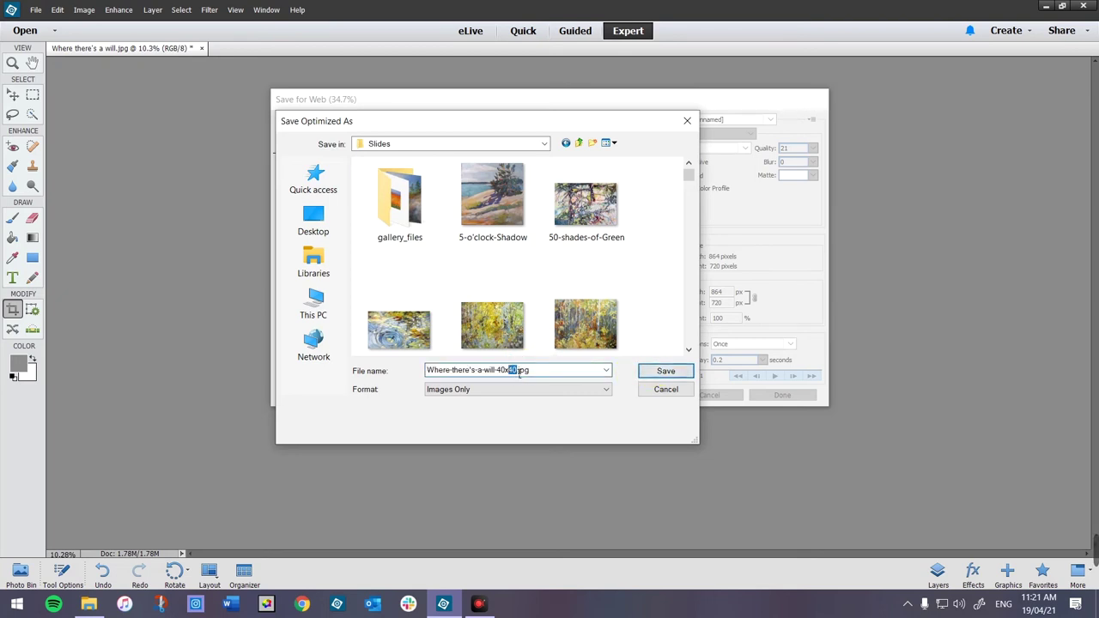
text(48)
click(646, 372)
click(630, 292)
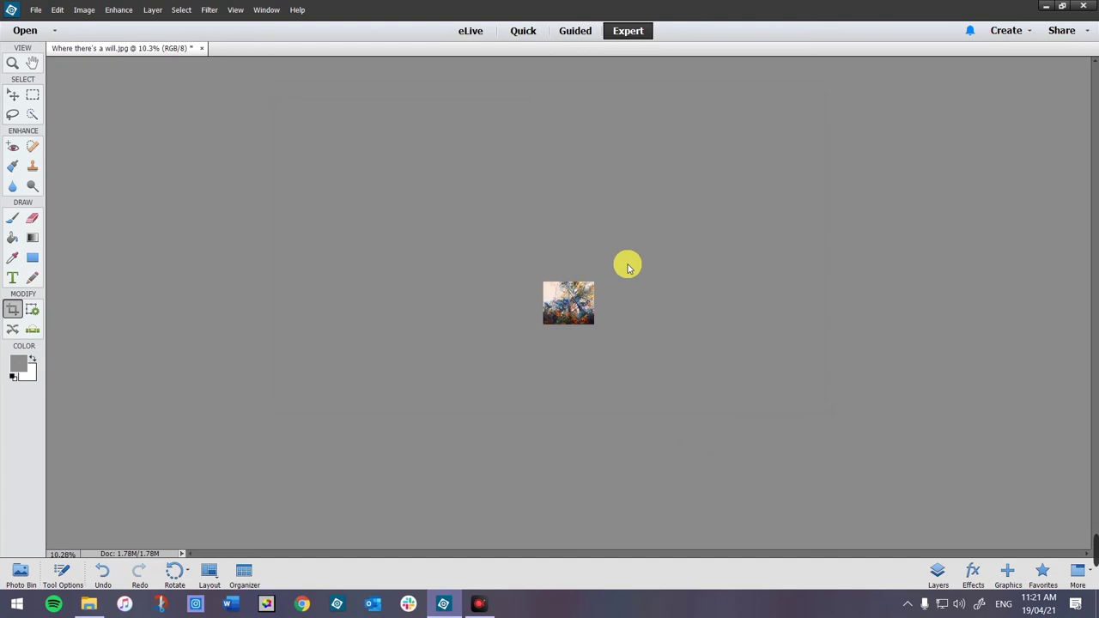
Start a second Save for Web export of the image and choose the Web Gallery folder as its destination.
click(36, 12)
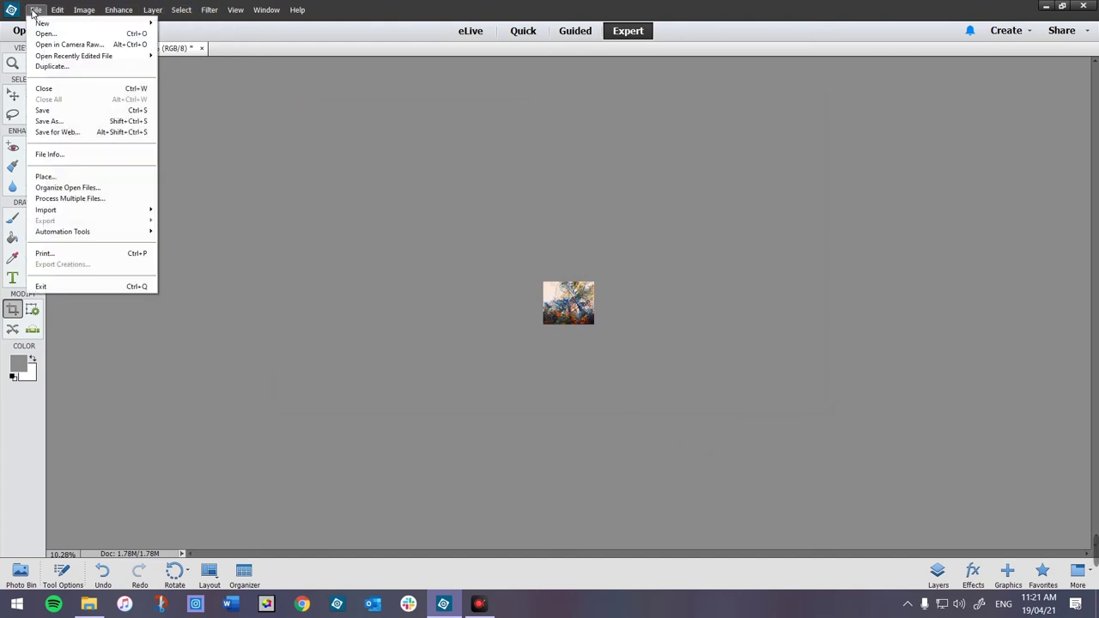
click(47, 133)
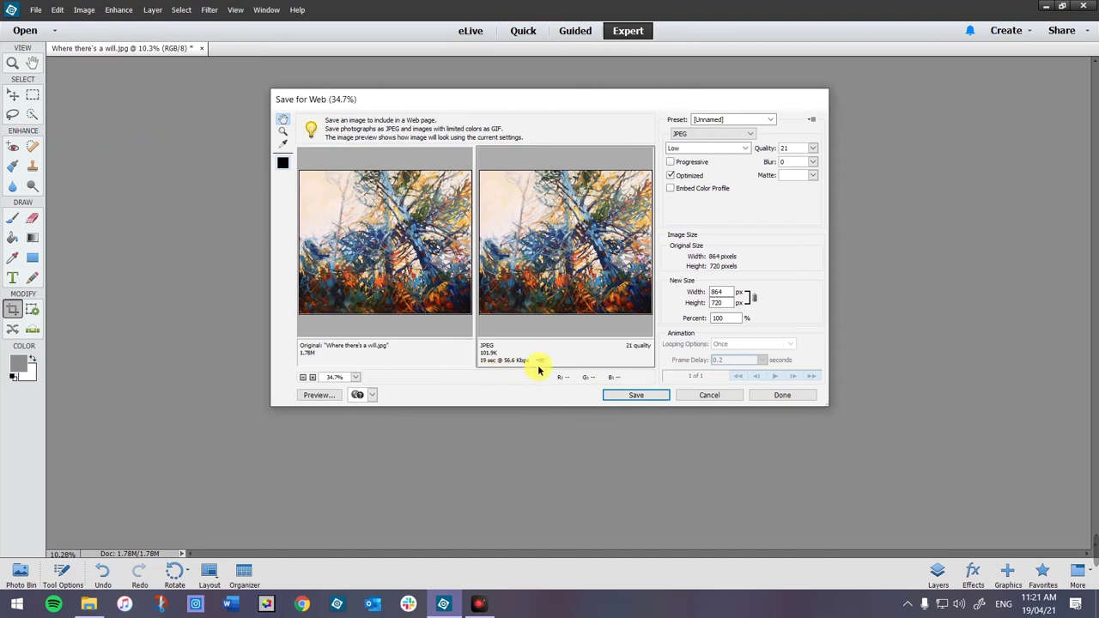
click(633, 395)
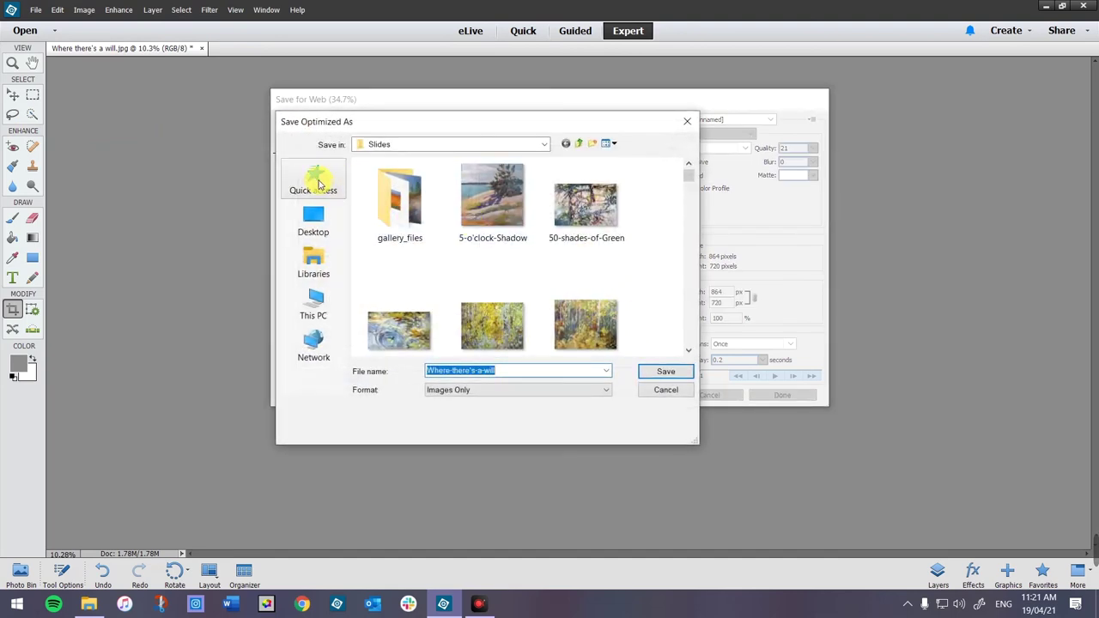
click(315, 181)
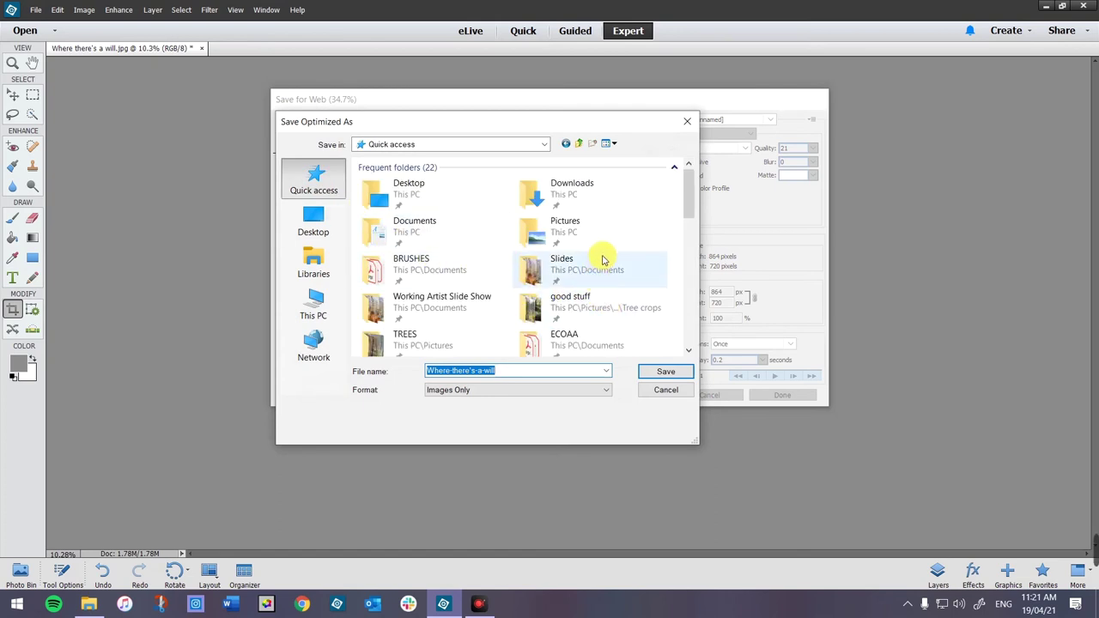
scroll(590, 251, down, 1)
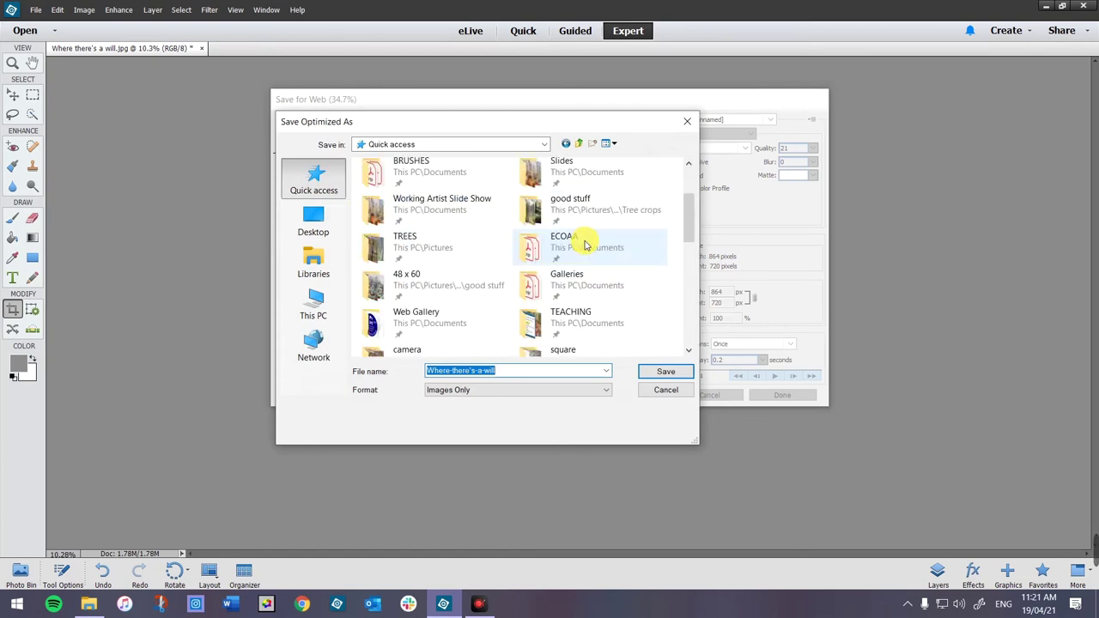
double_click(412, 331)
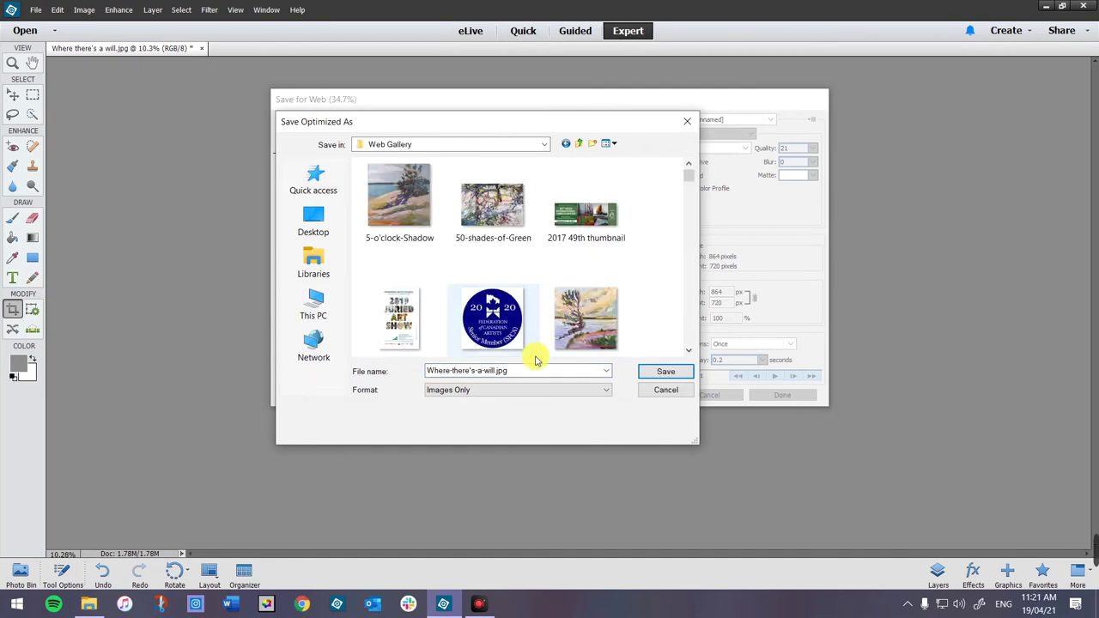
Extend the file name with -40x48-oilonpanel- and the artist's full name, and save the web JPEG.
double_click(504, 375)
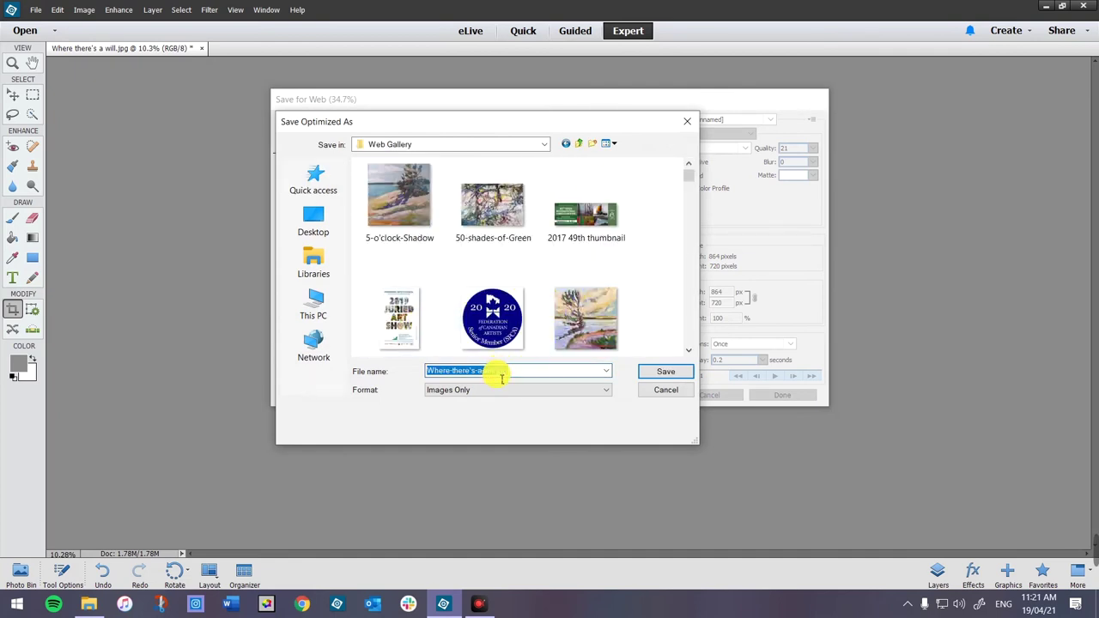
click(503, 373)
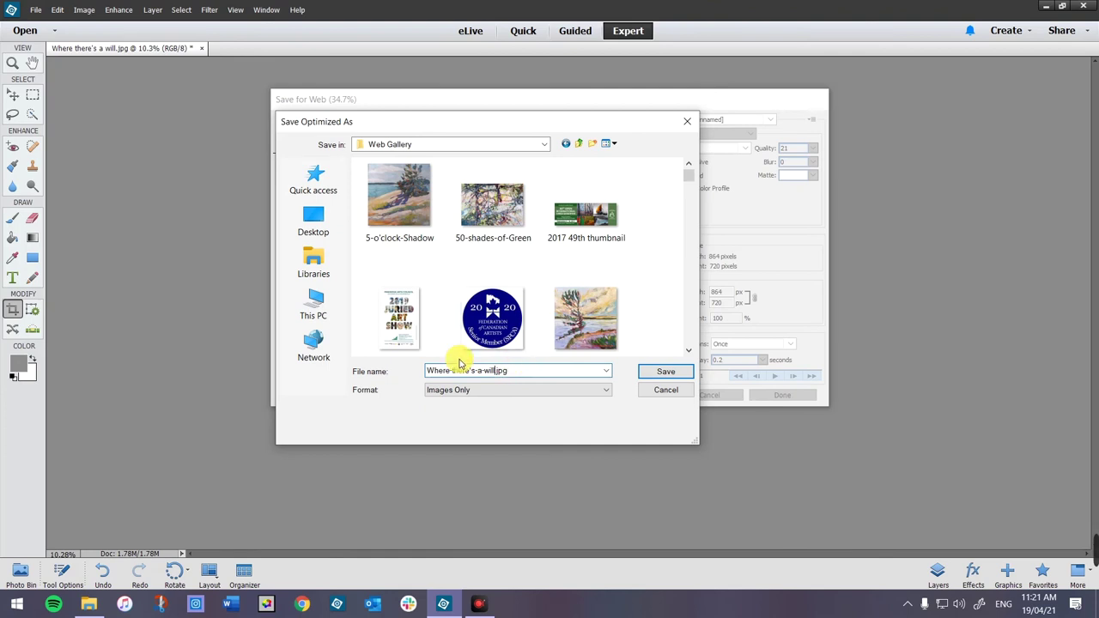
text(-40x48-oilonpanel-sheila-davis)
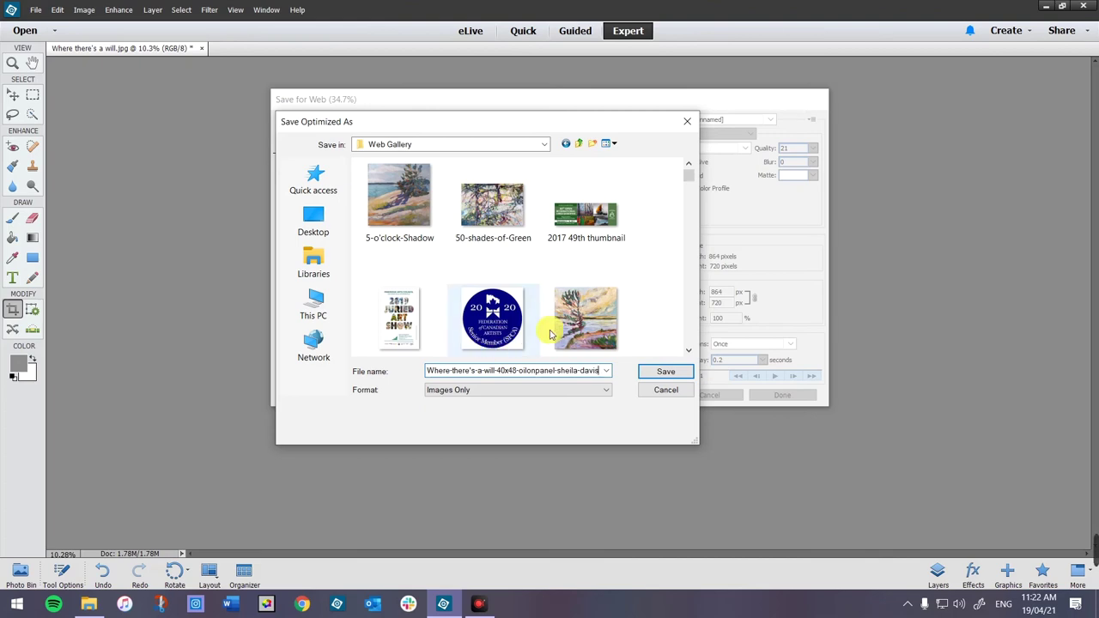
click(663, 371)
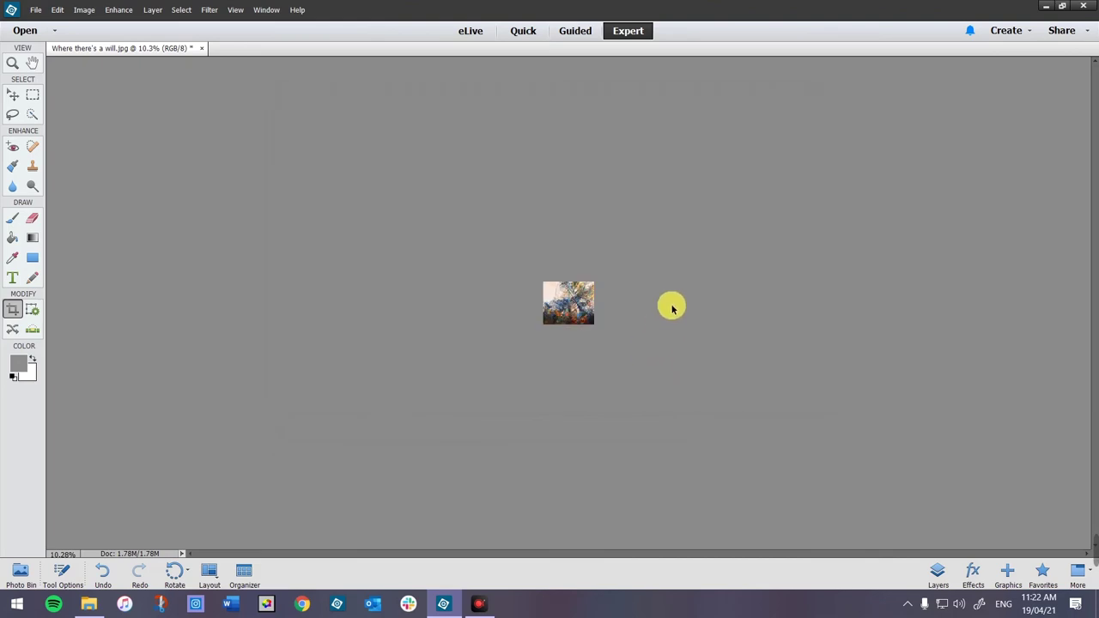